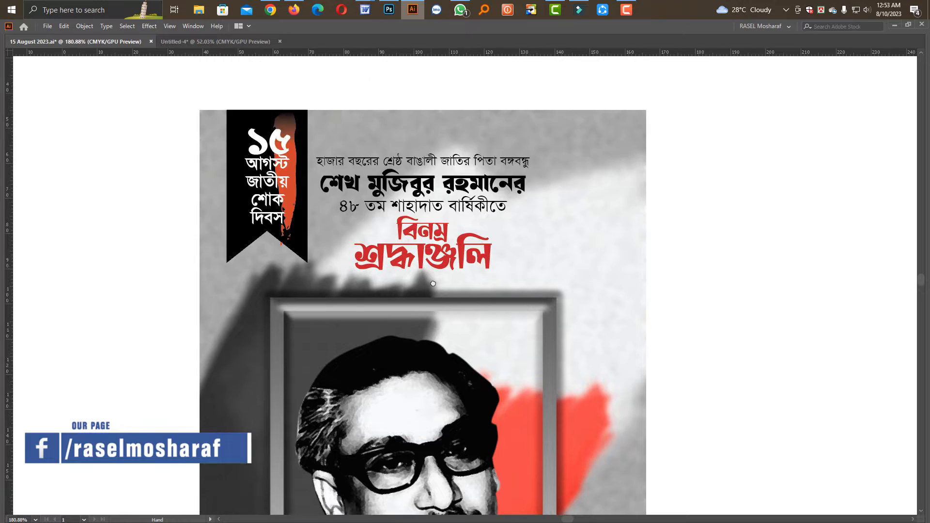
# - Examine the finished mourning-day poster's ribbon, heading text and framed portrait, including its layered version in Photoshop
pyautogui.scroll(5, 300, 143)
pyautogui.click(276, 295)
pyautogui.click(310, 372)
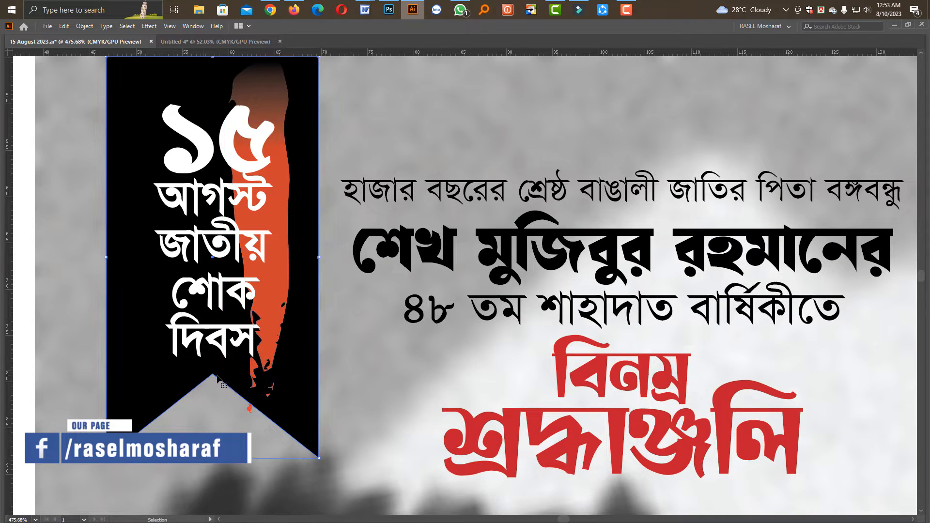
pyautogui.scroll(-4, 480, 318)
pyautogui.click(736, 301)
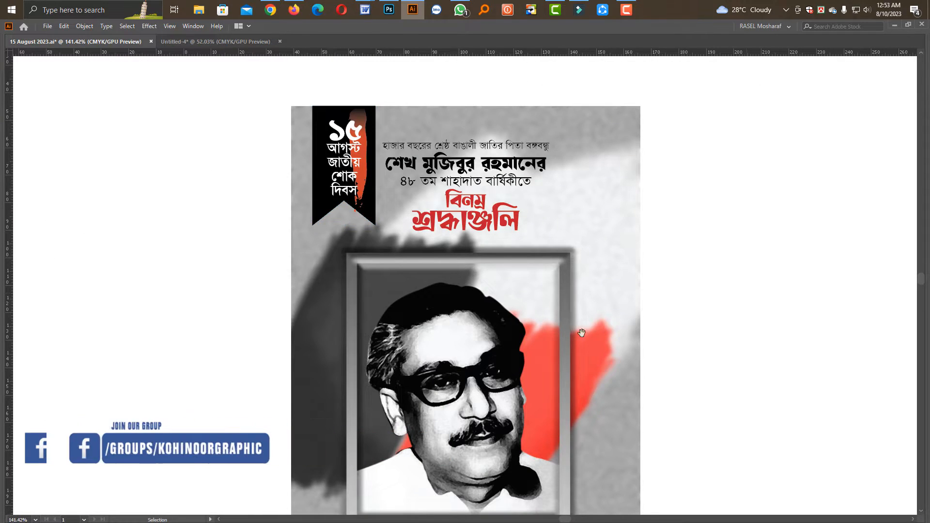
pyautogui.moveTo(538, 340); pyautogui.dragTo(496, 261)
pyautogui.scroll(5, 431, 323)
pyautogui.scroll(-4, 432, 324)
pyautogui.scroll(-3, 432, 324)
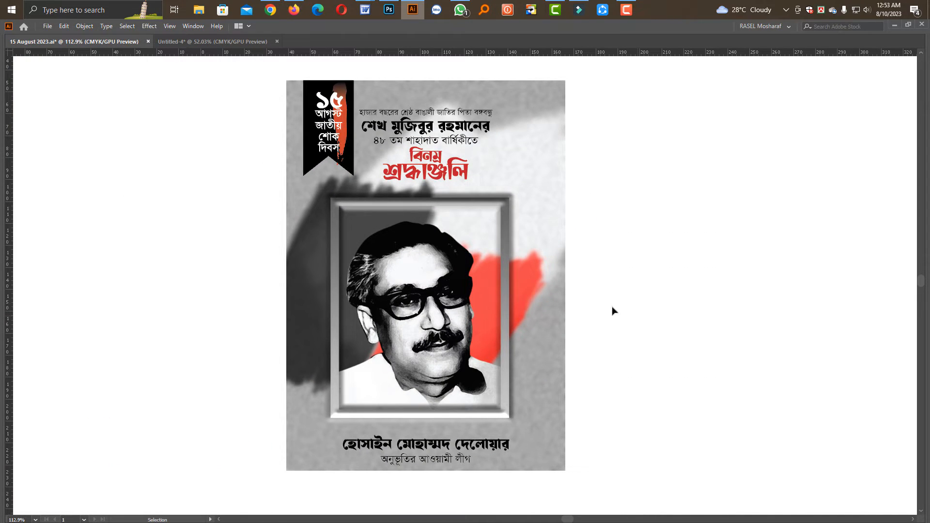
pyautogui.scroll(3, 438, 208)
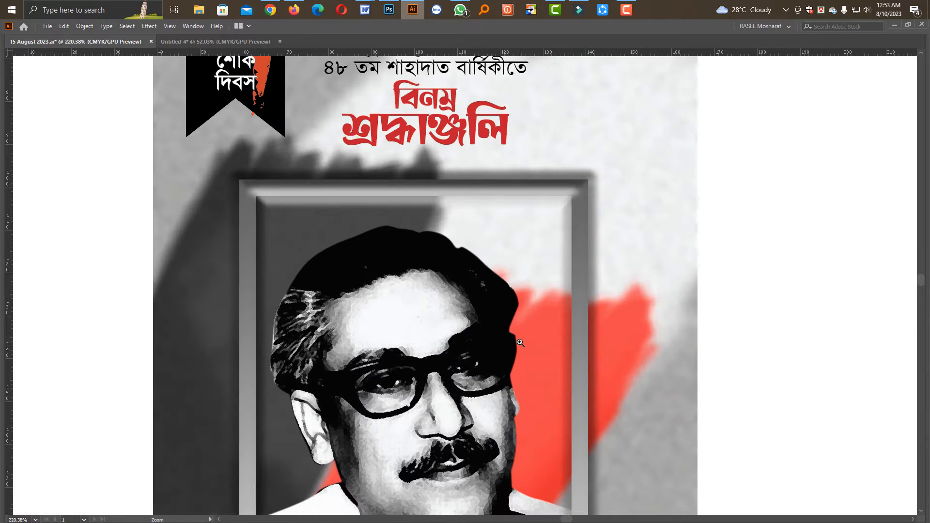
pyautogui.click(389, 10)
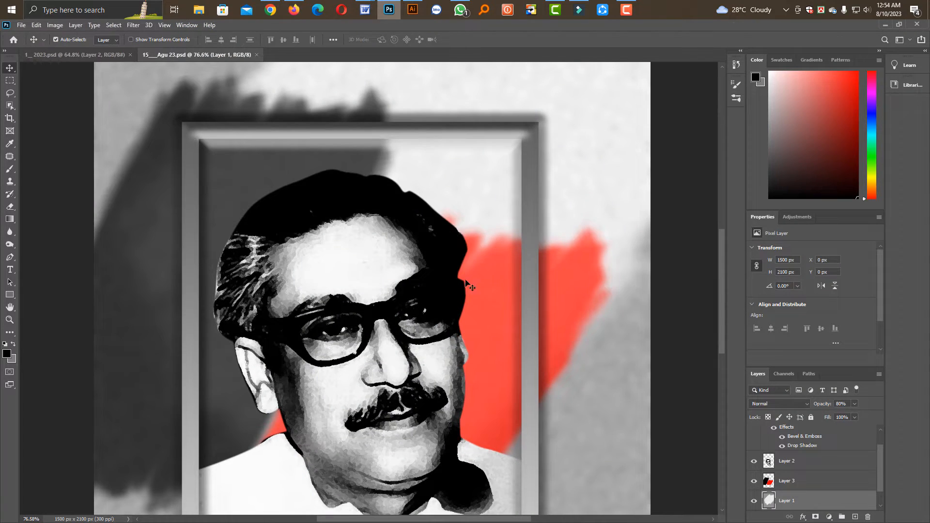
pyautogui.scroll(-3, 470, 286)
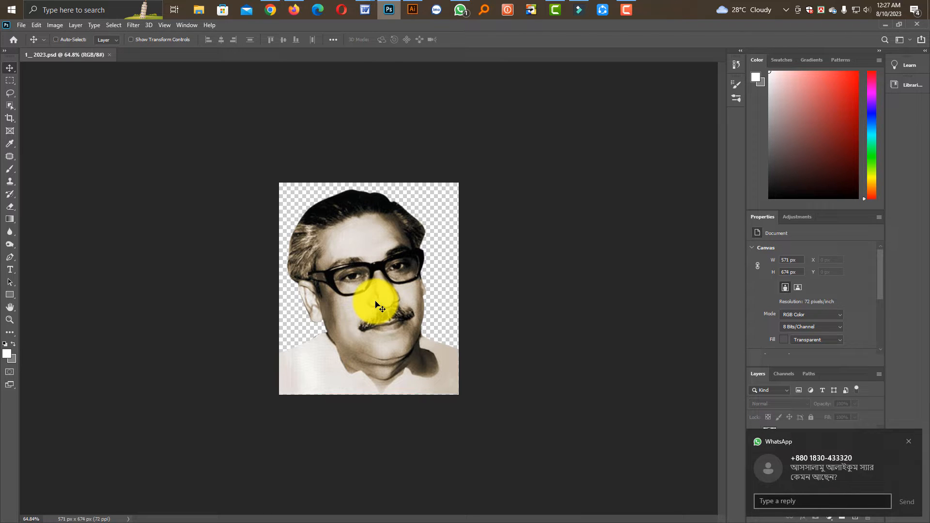
# - Start a new document measured in inches, with a width of 5 and a height of 7
pyautogui.hotkey('ctrl', 'n')
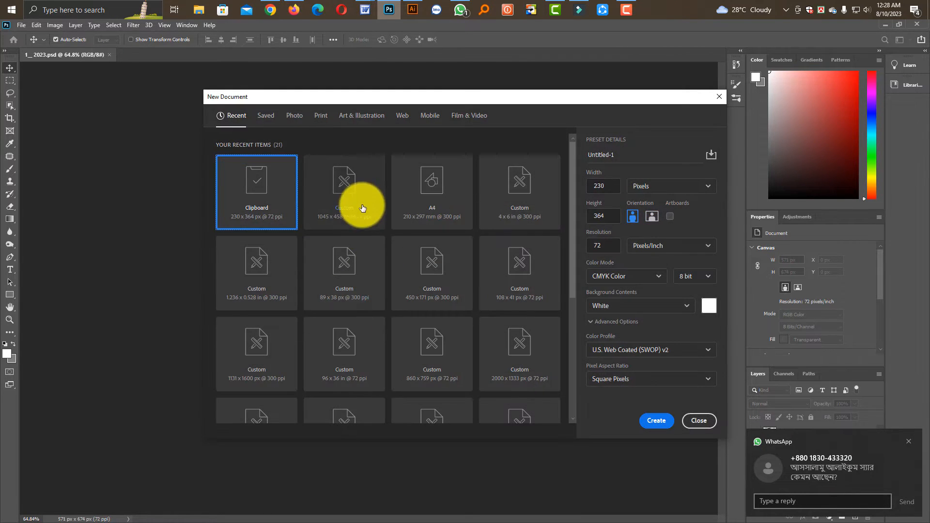
pyautogui.click(644, 186)
pyautogui.click(640, 210)
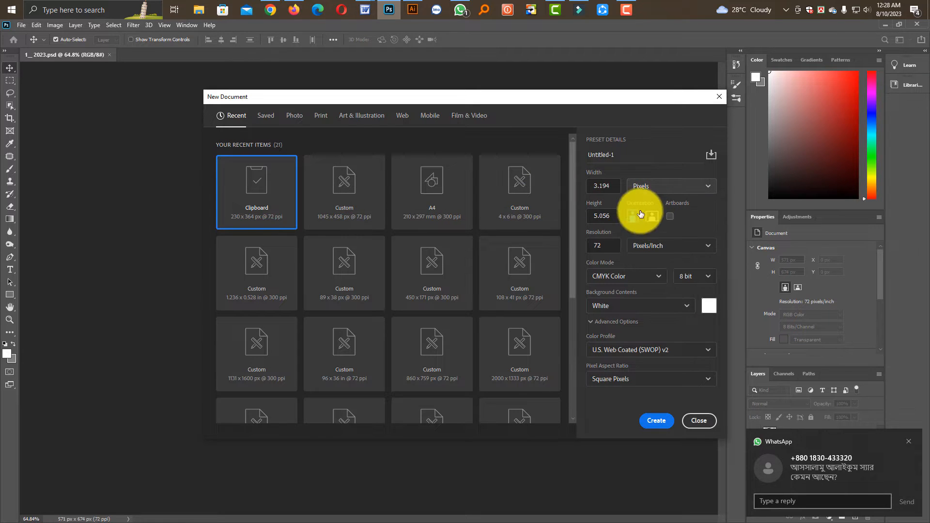
pyautogui.moveTo(611, 186); pyautogui.dragTo(588, 187)
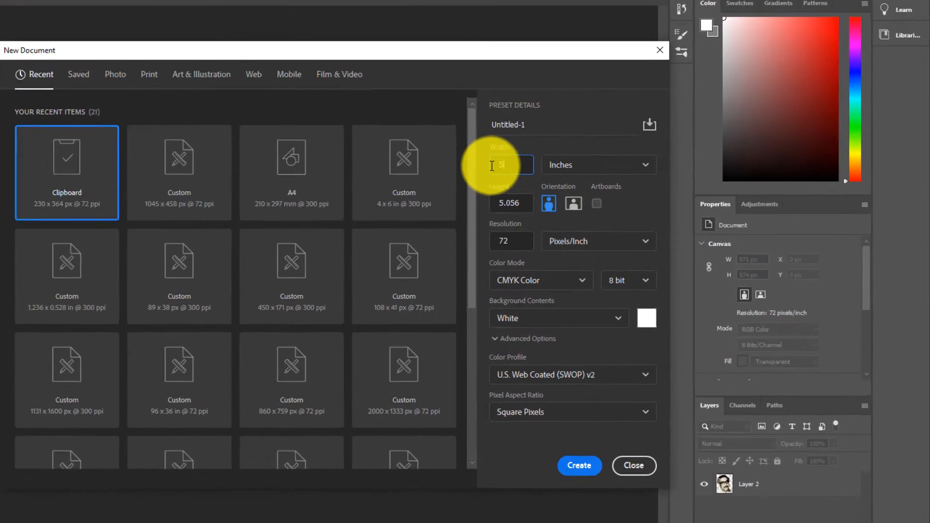
pyautogui.write('5')
pyautogui.press('Tab')
pyautogui.write('7')
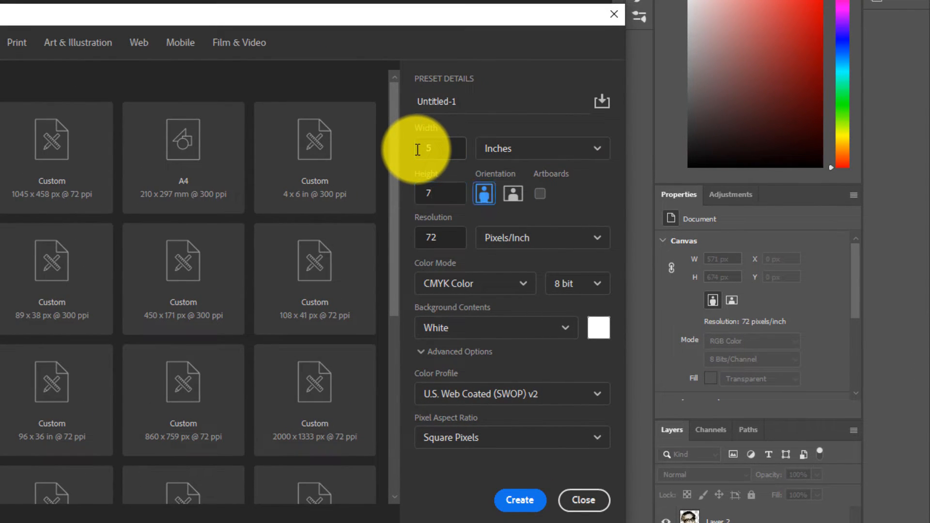
# - Set the new document's resolution to 300 pixels/inch and colour mode to RGB Color, and create it
pyautogui.press('Tab')
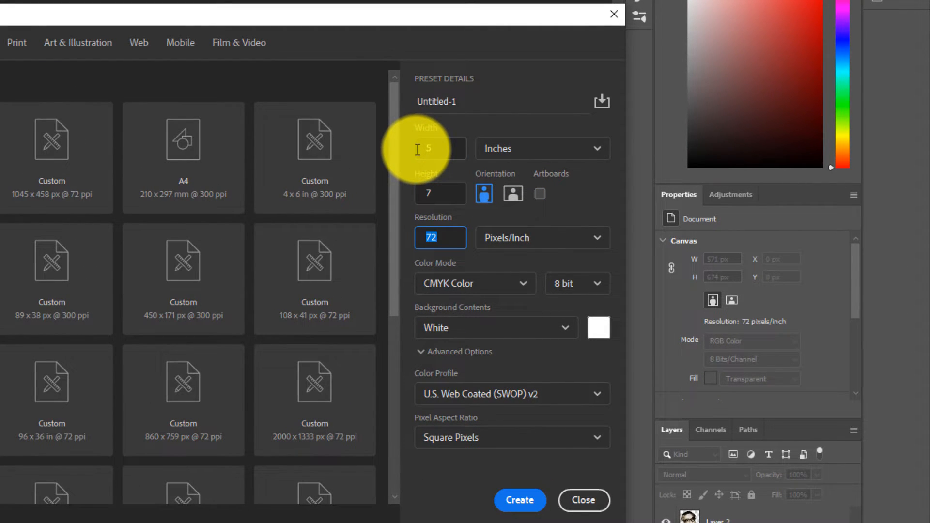
pyautogui.write('300')
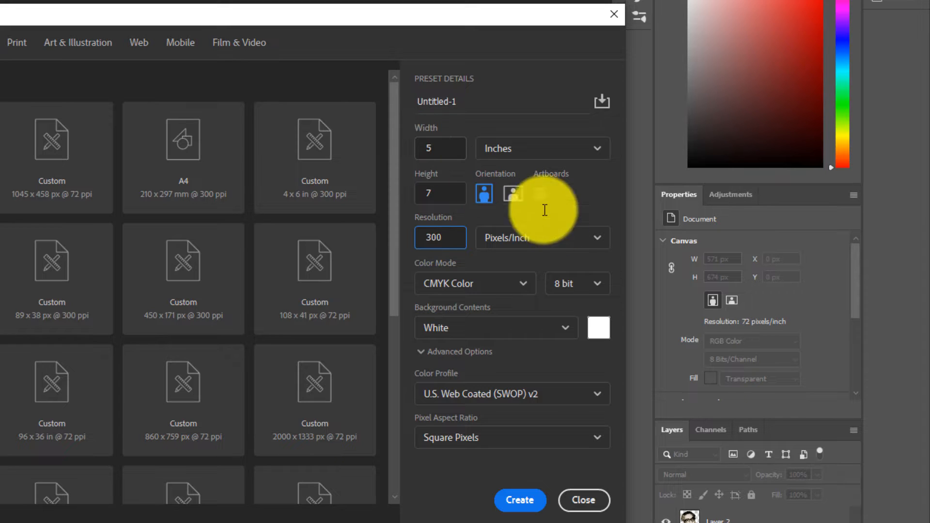
pyautogui.click(483, 284)
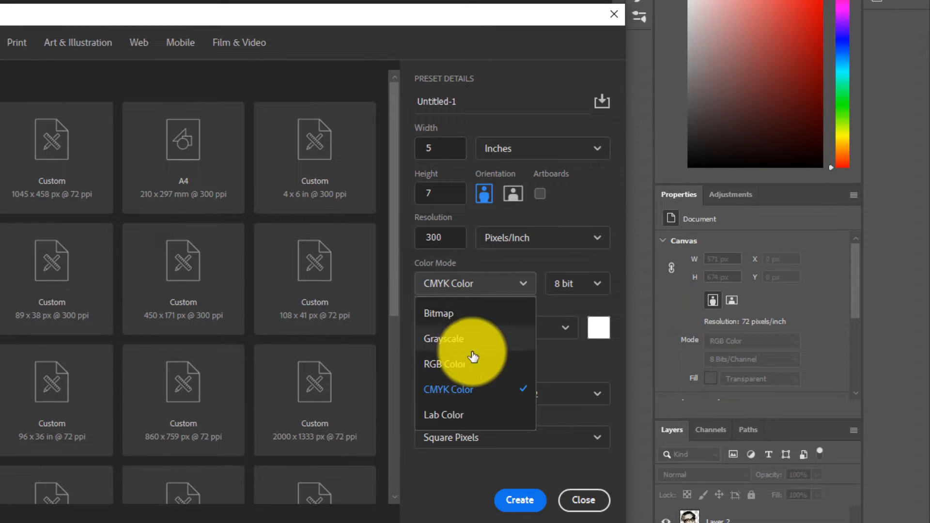
pyautogui.click(465, 367)
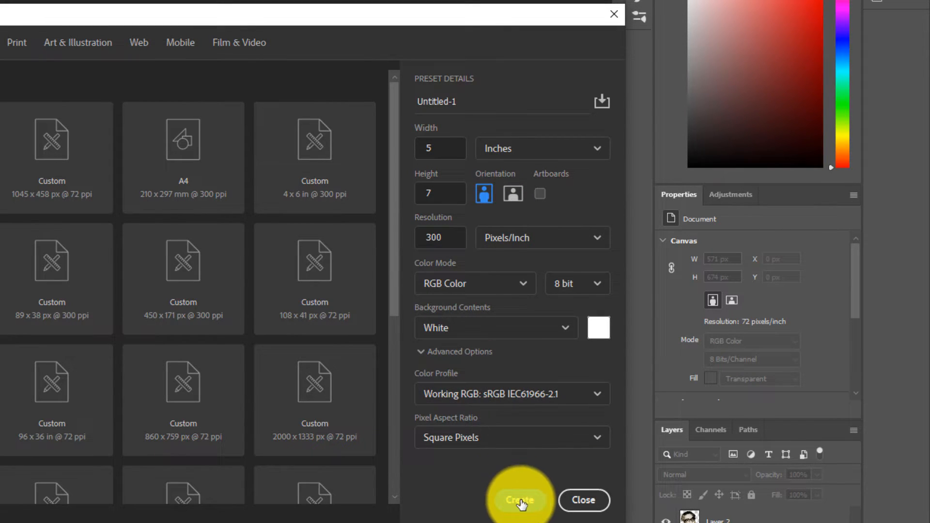
pyautogui.click(520, 501)
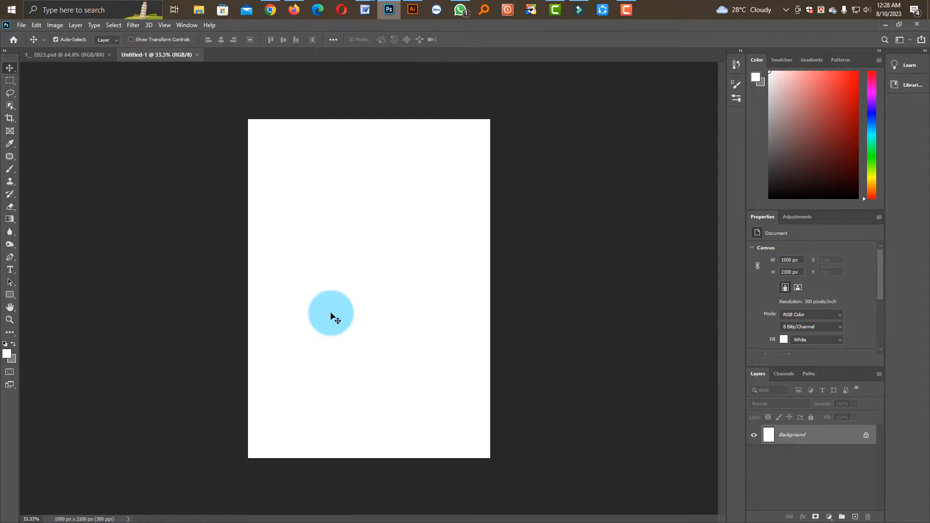
# - Add a new layer above the white background and fill it with the grey background colour #7f7d7d
pyautogui.click(16, 358)
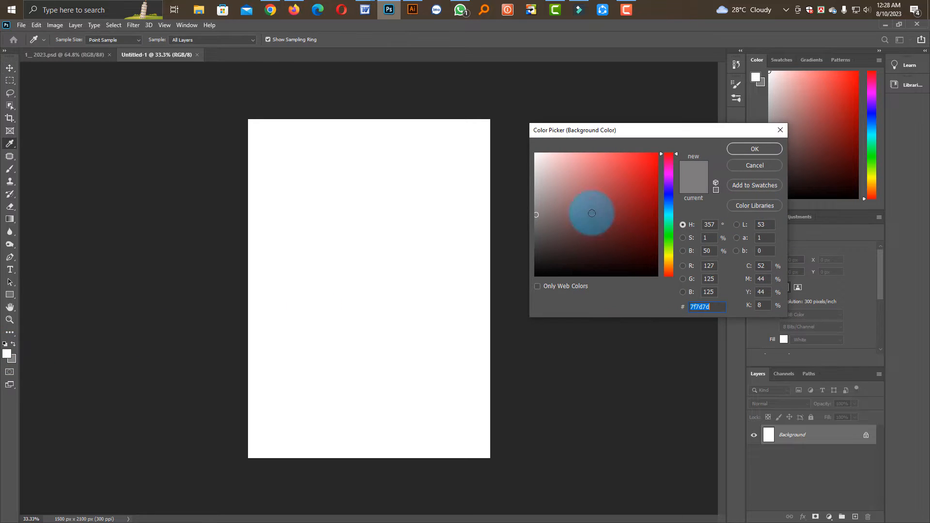
pyautogui.press('Escape')
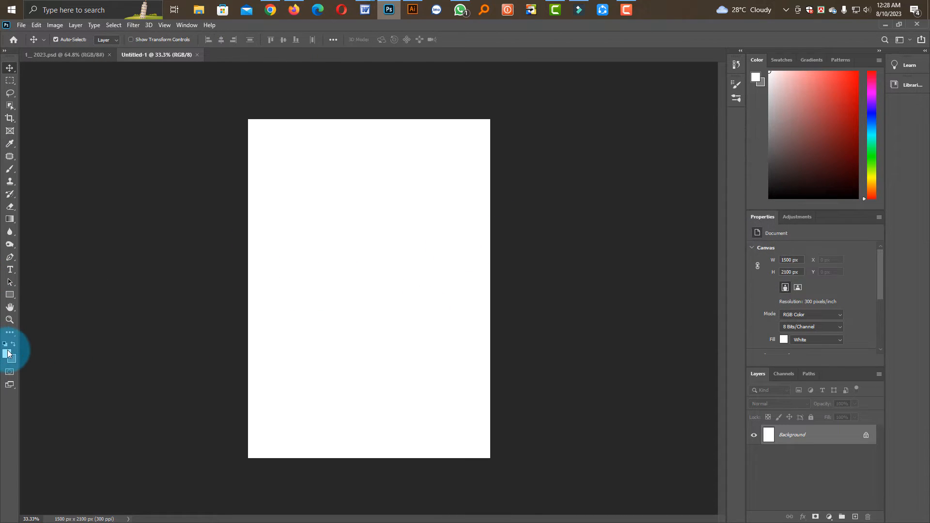
pyautogui.click(752, 405)
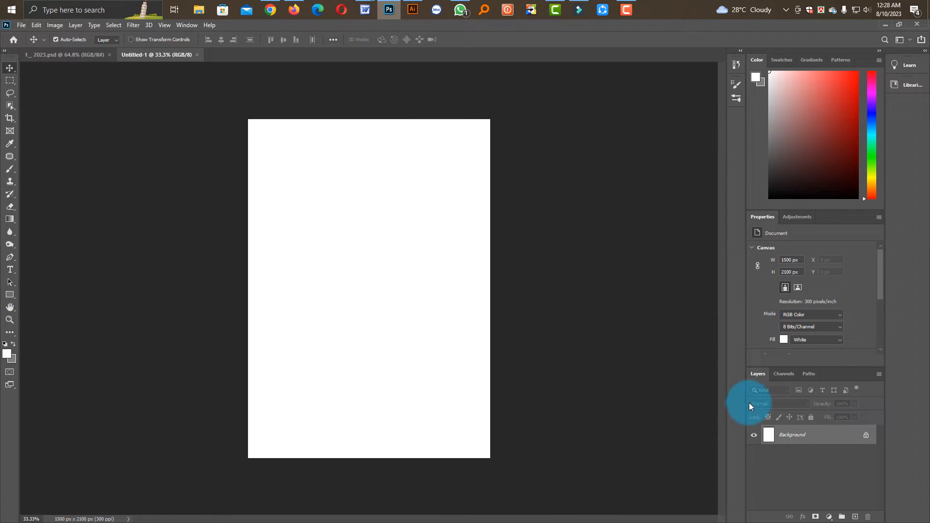
pyautogui.hotkey('ctrl', 'shift', 'alt', 'n')
pyautogui.click(784, 438)
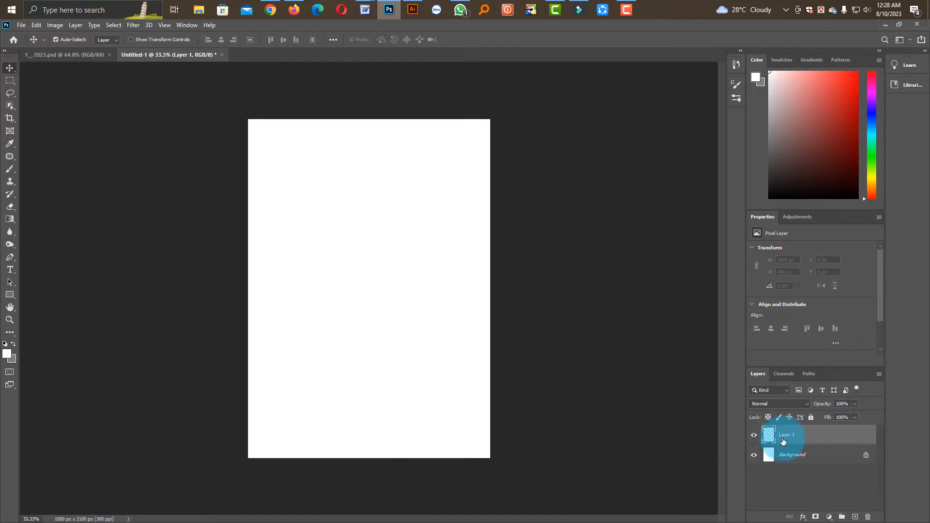
pyautogui.click(239, 431)
pyautogui.click(12, 362)
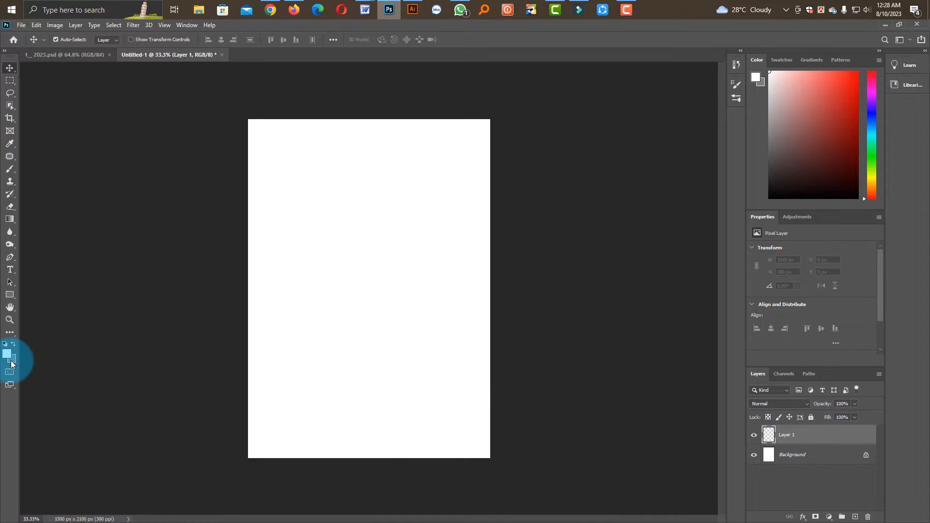
pyautogui.hotkey('ctrl', 'BackSpace')
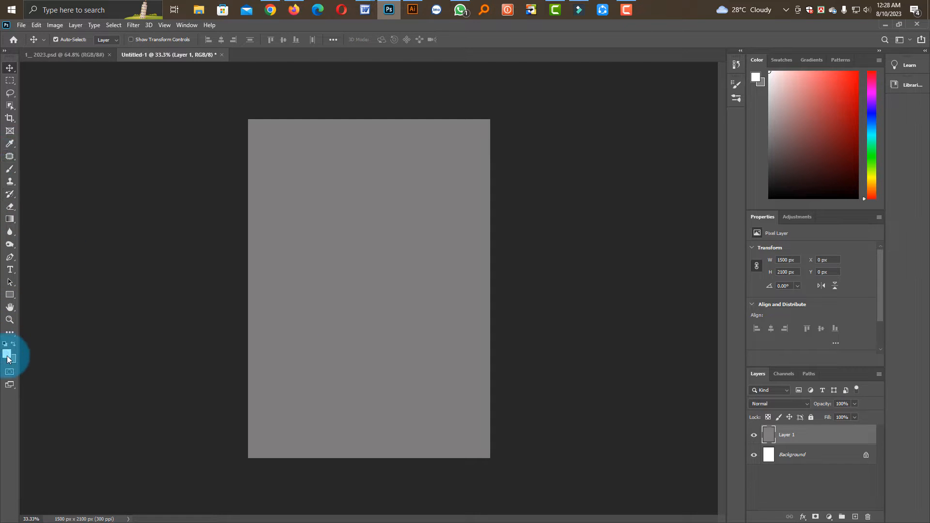
# - Choose the Brush tool with the rough 25 px splatter-shaped brush tip
pyautogui.click(10, 169)
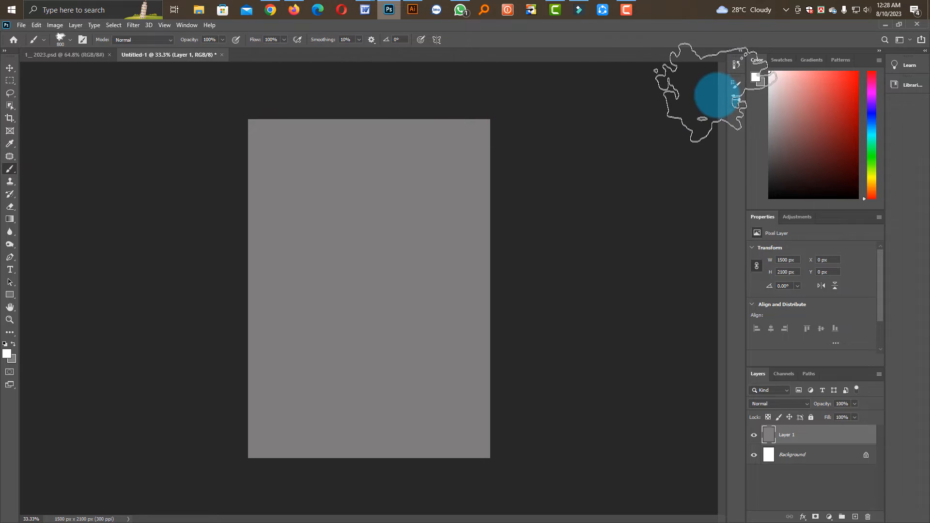
pyautogui.click(738, 83)
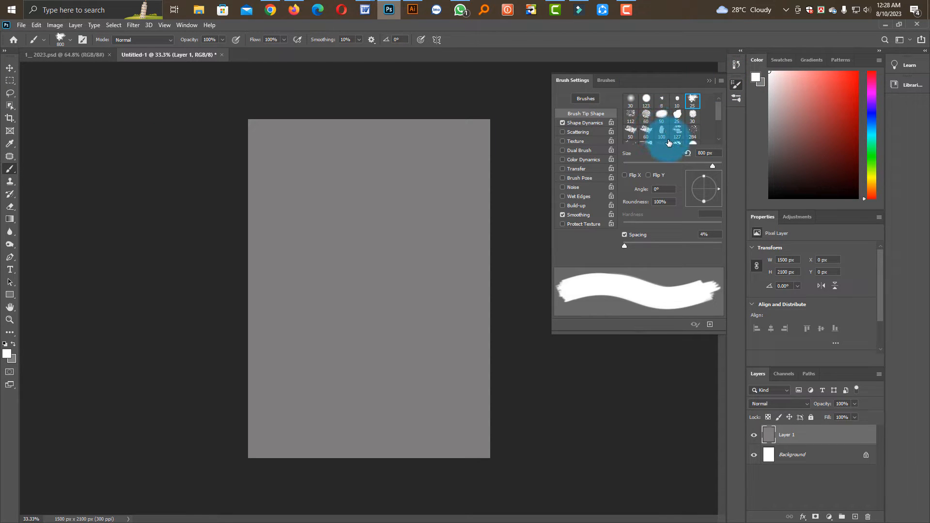
pyautogui.scroll(-1, 652, 138)
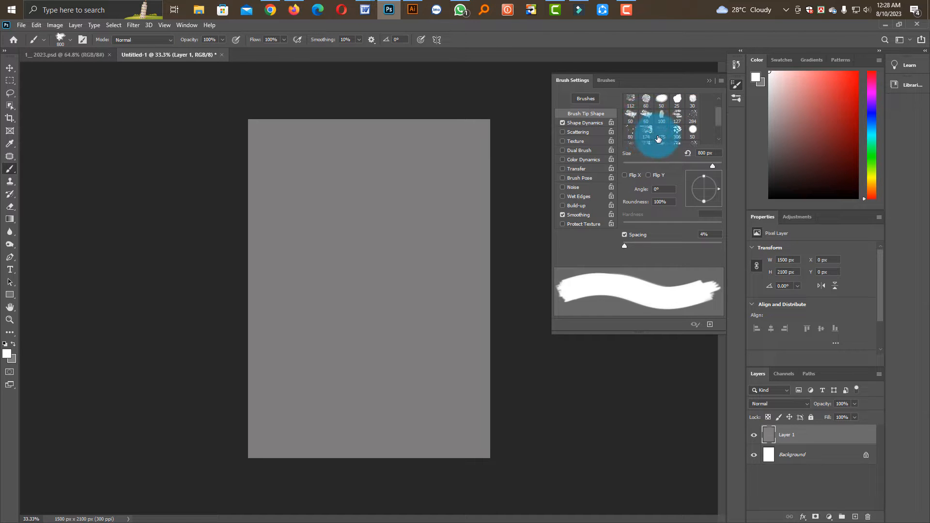
pyautogui.click(648, 133)
pyautogui.click(694, 132)
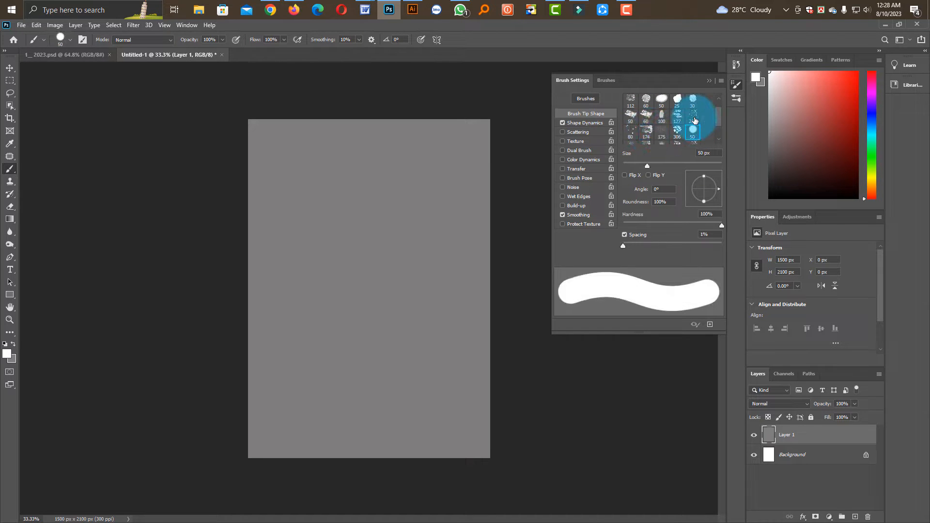
pyautogui.click(694, 119)
pyautogui.scroll(1, 681, 121)
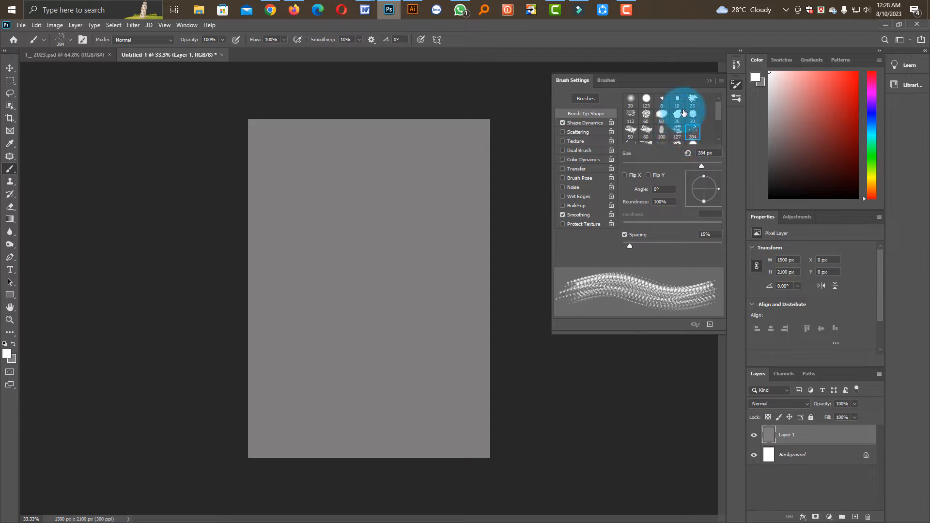
pyautogui.click(692, 101)
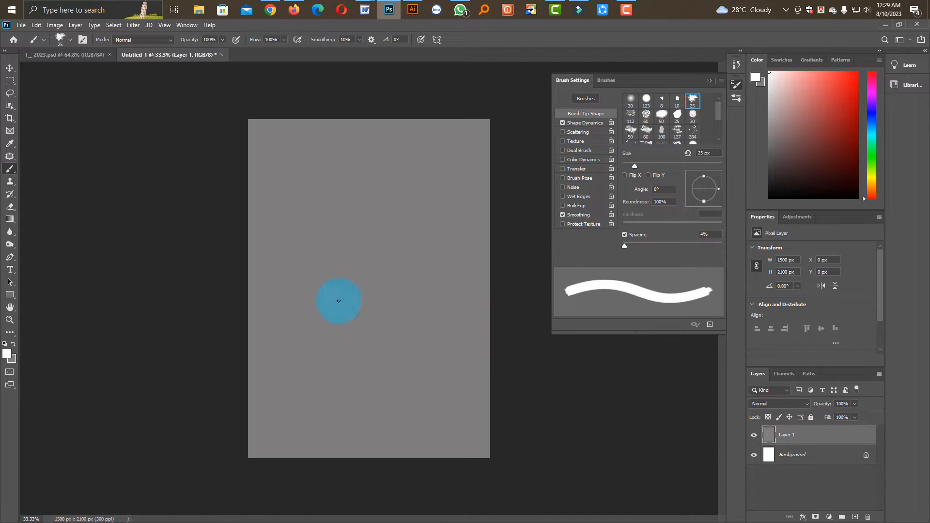
# - Enlarge the brush to 1400 px and paint a broad white diagonal stroke from the grey canvas's upper right edge towards its lower left
pyautogui.press(']')
pyautogui.press(']')
pyautogui.press(']')
pyautogui.press(']')
pyautogui.press(']')
pyautogui.press(']')
pyautogui.press(']')
pyautogui.press(']')
pyautogui.press(']')
pyautogui.press(']')
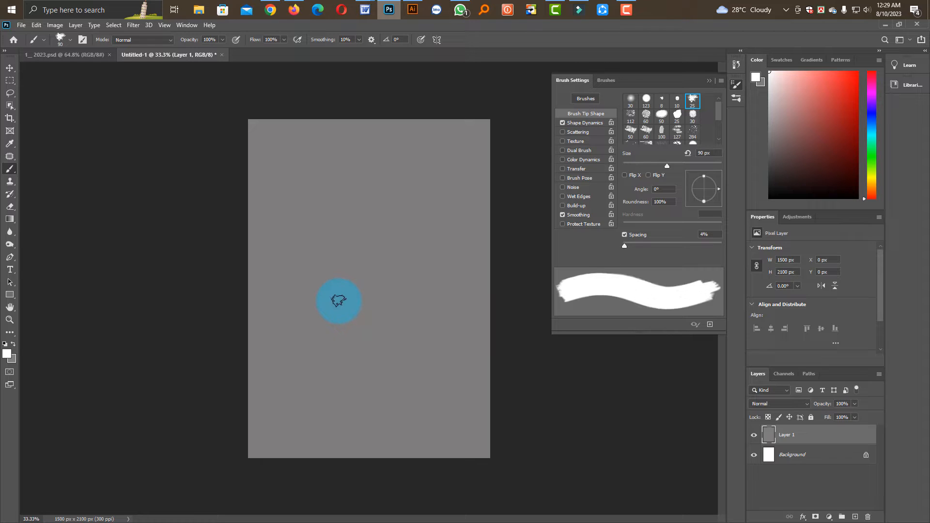
pyautogui.press(']')
pyautogui.press(']')
pyautogui.press(']')
pyautogui.press(']')
pyautogui.press(']')
pyautogui.press(']')
pyautogui.press(']')
pyautogui.press(']')
pyautogui.press(']')
pyautogui.press(']')
pyautogui.press(']')
pyautogui.press(']')
pyautogui.press(']')
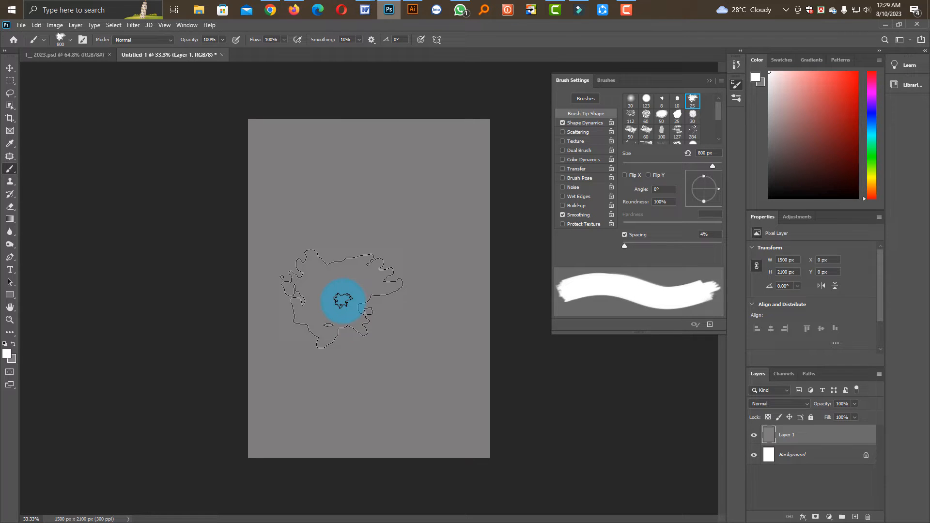
pyautogui.press(']')
pyautogui.press(']')
pyautogui.press(']')
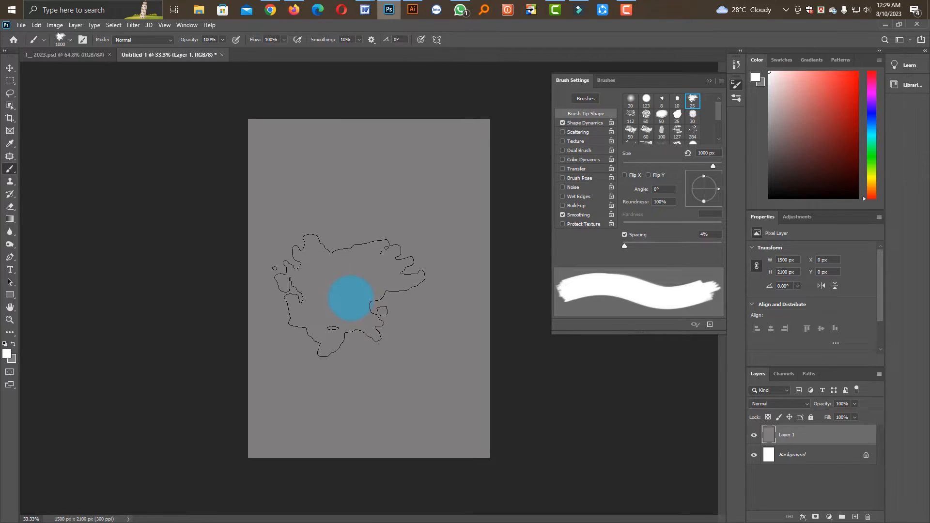
pyautogui.press(']')
pyautogui.press(']')
pyautogui.press(']')
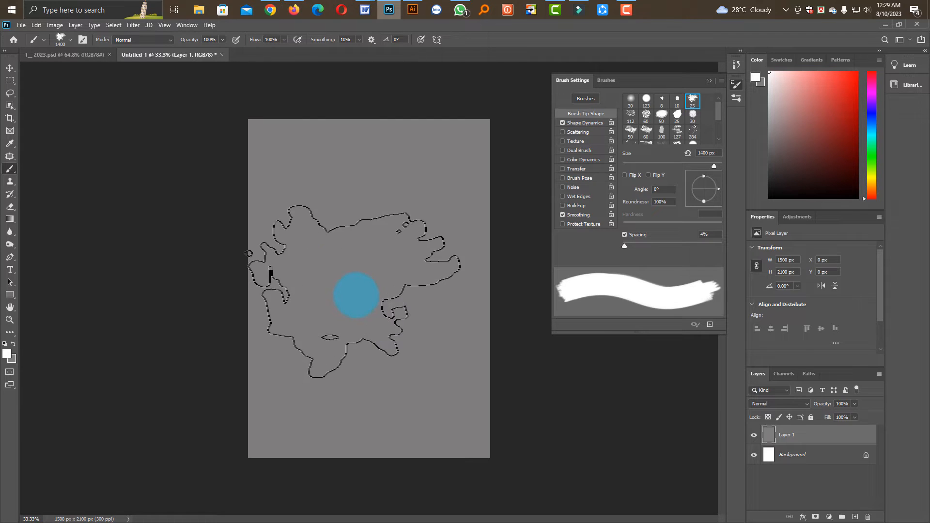
pyautogui.moveTo(499, 187); pyautogui.dragTo(343, 385)
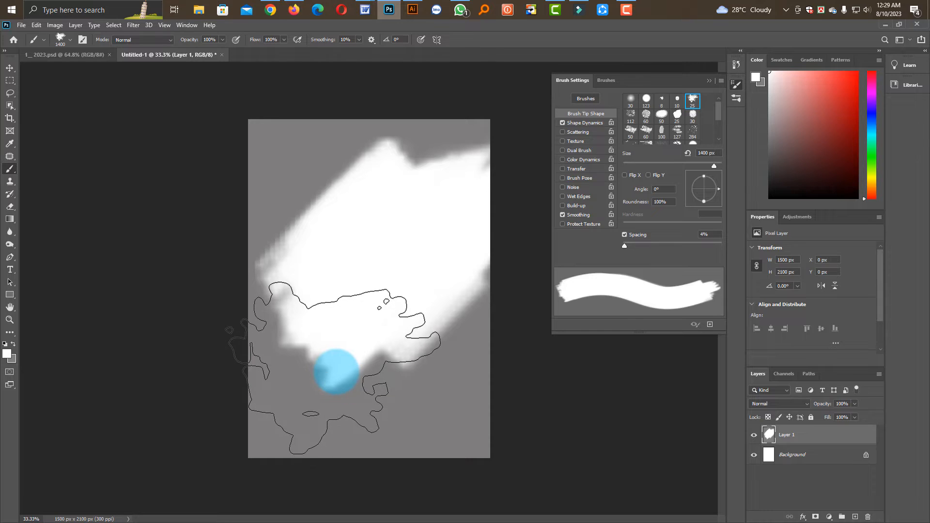
pyautogui.press('v')
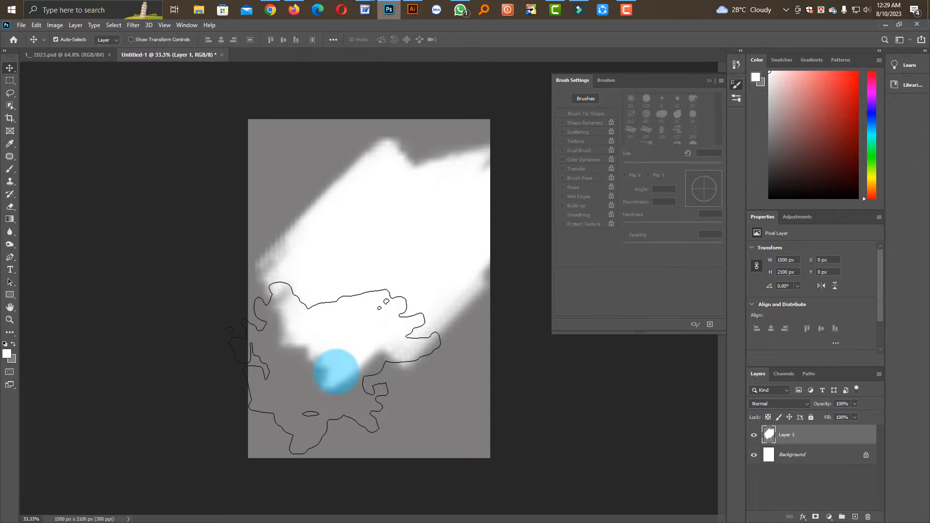
# - Add monochromatic Gaussian noise of 50.57% to the grey layer with the white brush stroke
pyautogui.click(132, 26)
pyautogui.moveTo(168, 162)
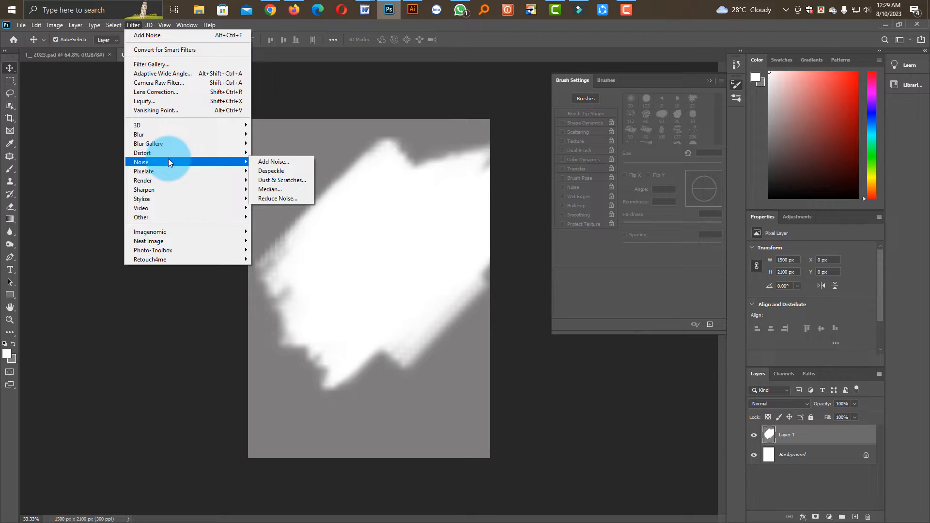
pyautogui.click(272, 162)
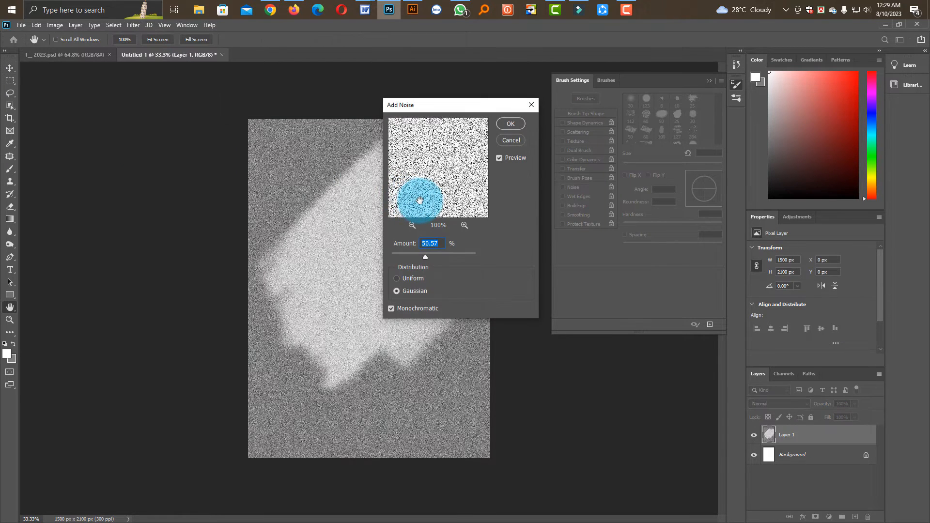
pyautogui.click(400, 279)
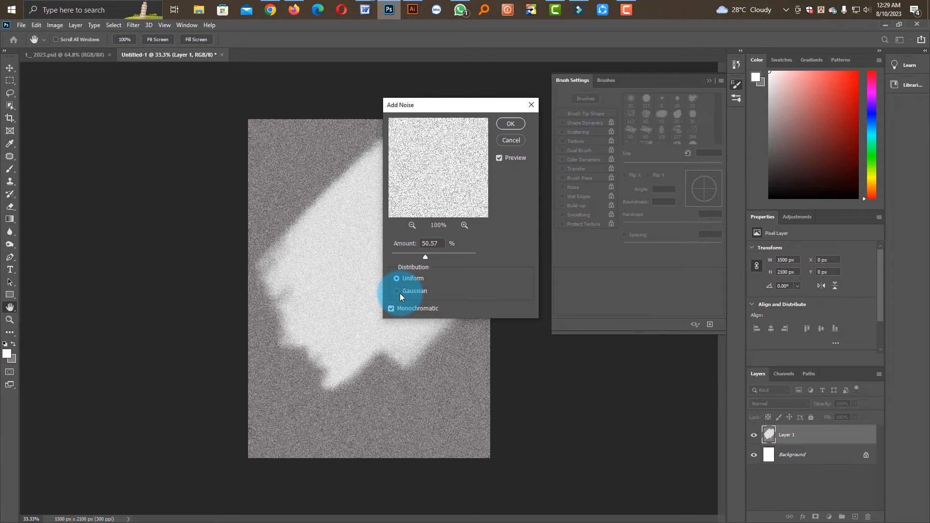
pyautogui.click(400, 292)
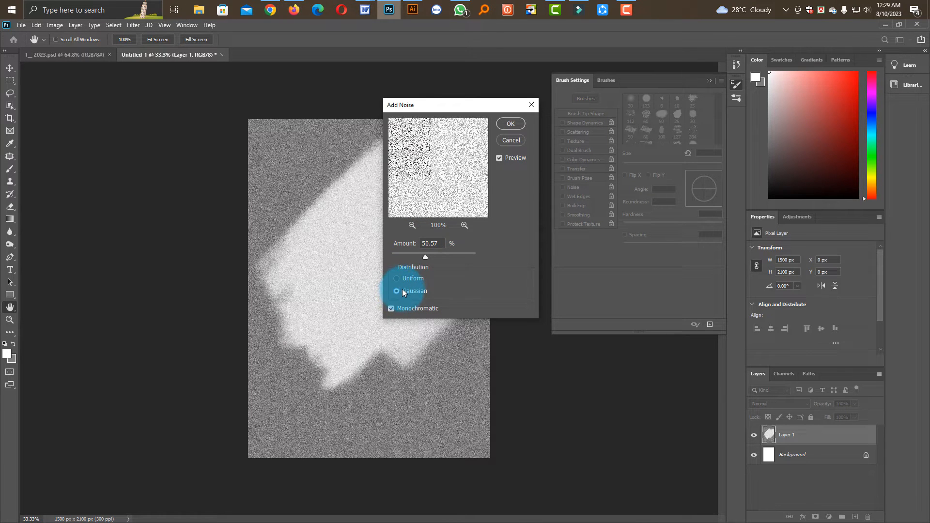
pyautogui.click(513, 124)
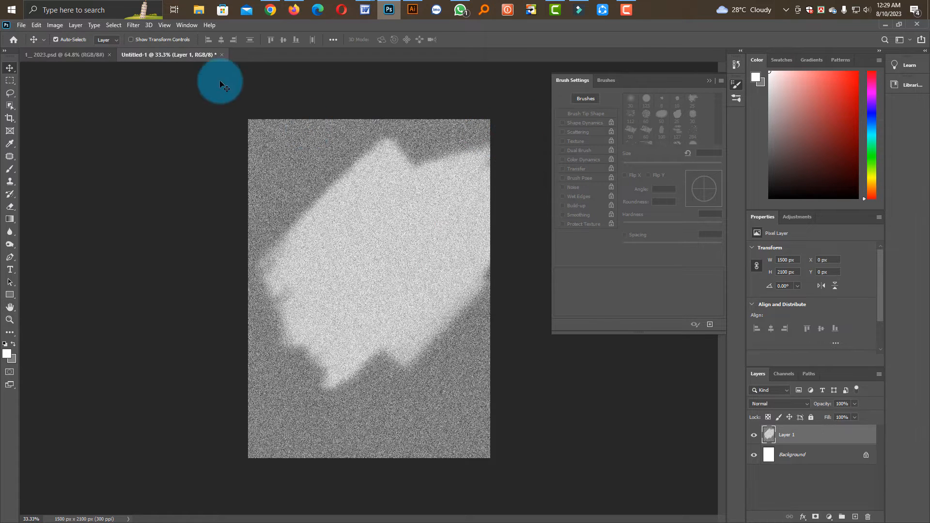
# - Soften the noise on the grey and white layer with a Gaussian Blur, keeping a mottled texture
pyautogui.click(140, 26)
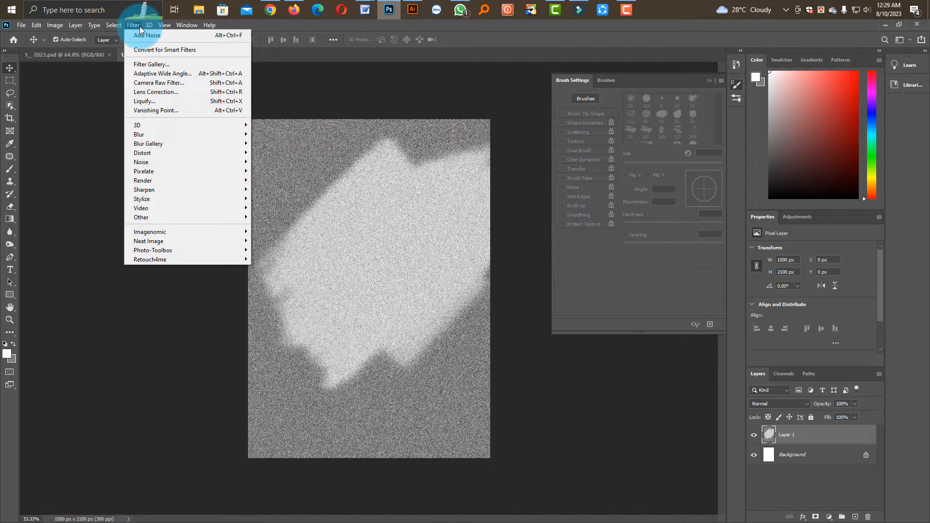
pyautogui.moveTo(165, 139)
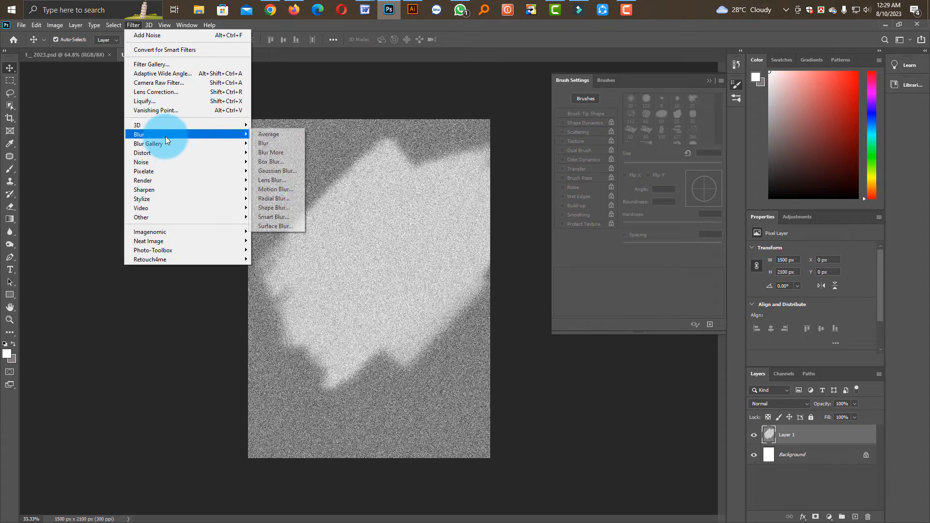
pyautogui.click(282, 170)
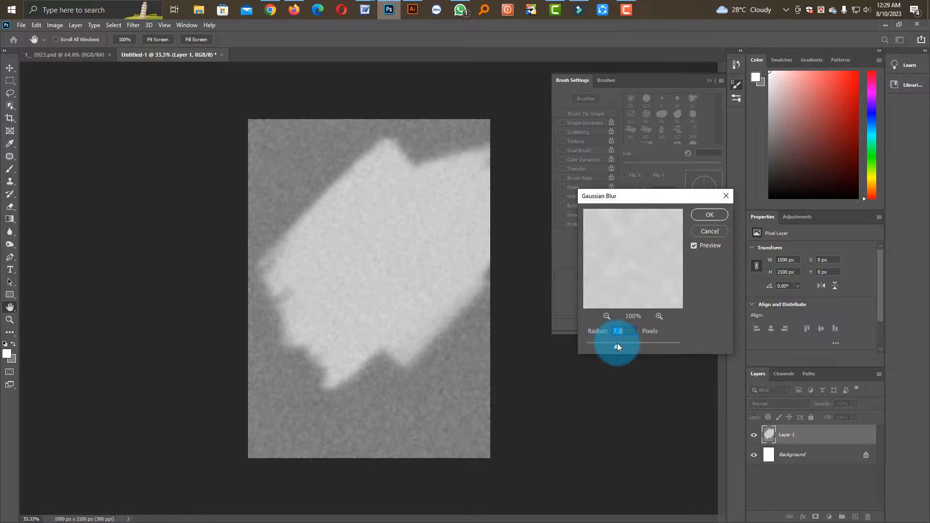
pyautogui.moveTo(640, 343); pyautogui.dragTo(605, 347)
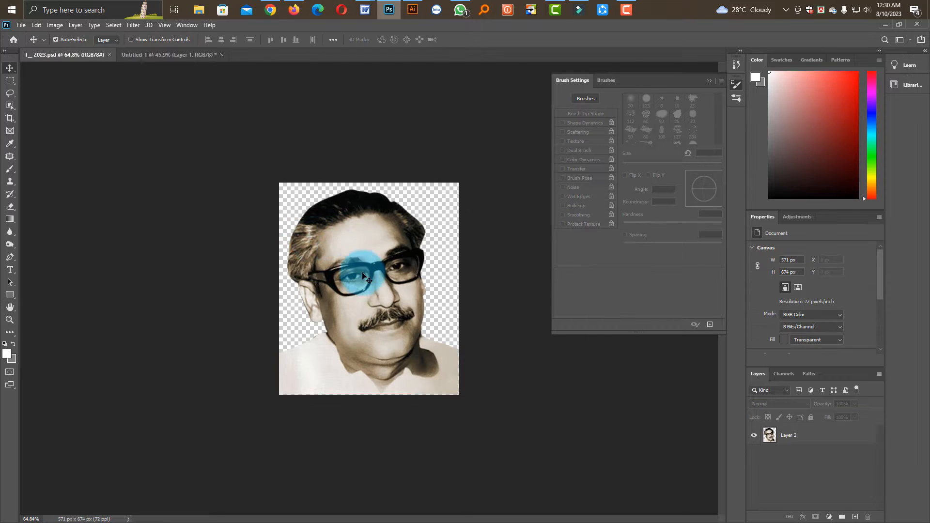
# - Bring the cut-out portrait from 1_ 2023.psd into the poster and enlarge it to about 933 × 1069 px
pyautogui.moveTo(362, 255)
pyautogui.mouseDown()
pyautogui.moveTo(190, 127)
pyautogui.moveTo(167, 55)
pyautogui.moveTo(337, 191)
pyautogui.moveTo(374, 259)
pyautogui.mouseUp()
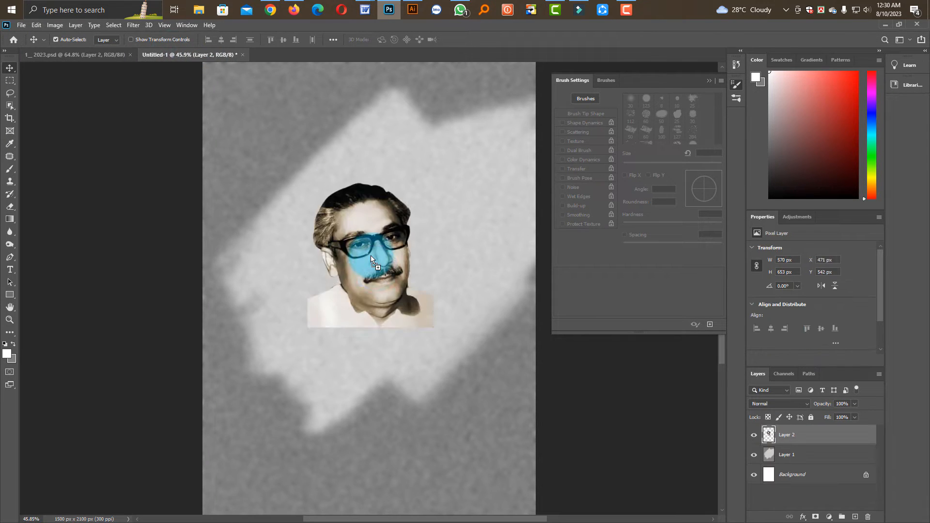
pyautogui.hotkey('ctrl', 't')
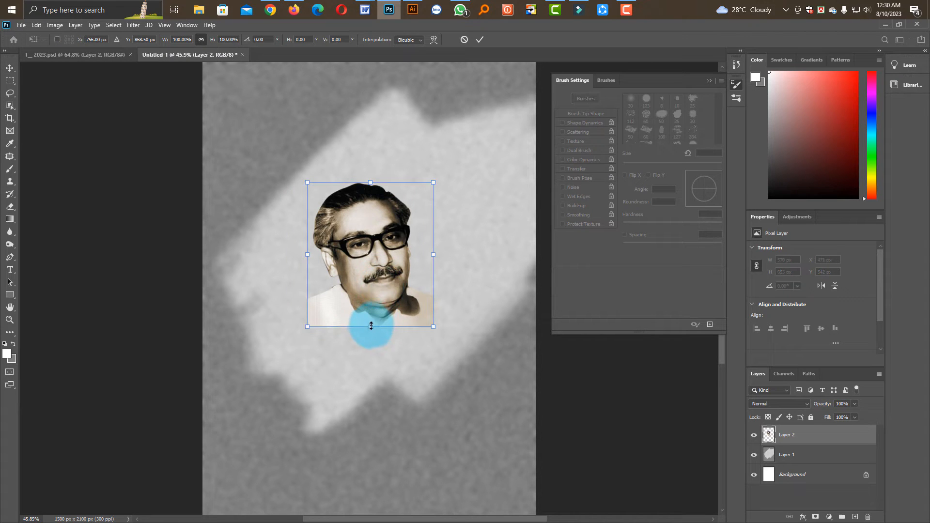
pyautogui.moveTo(370, 328); pyautogui.dragTo(380, 384)
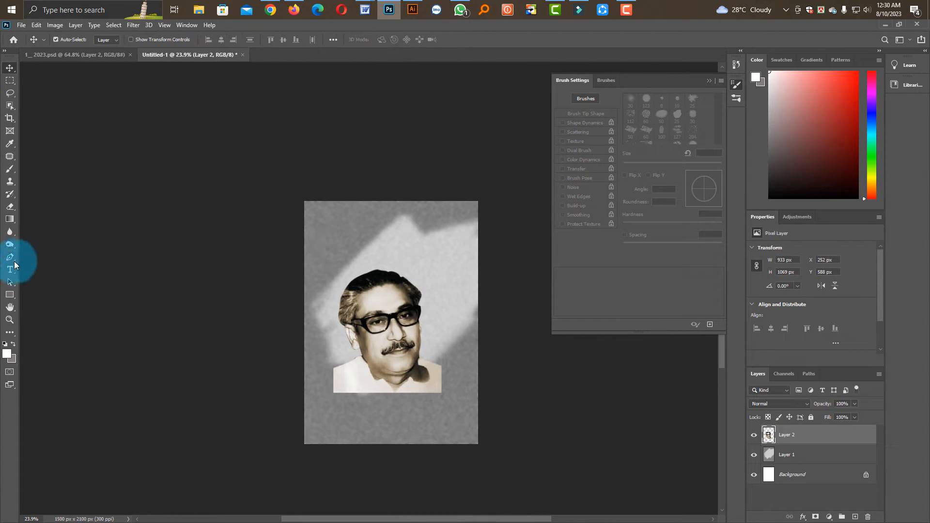
# - Draw a rectangle shape of about 930 × 1186 px over the portrait, matching its side and lower edges
pyautogui.click(11, 296)
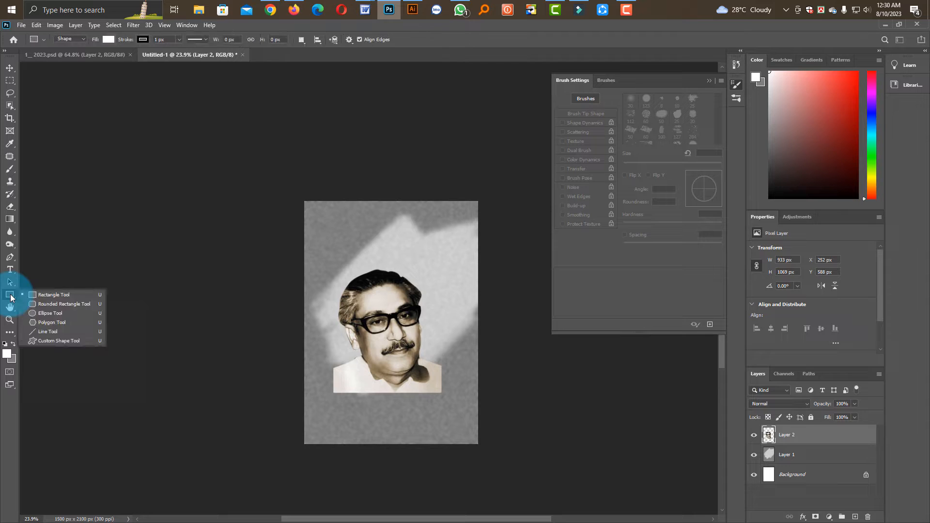
pyautogui.click(11, 296)
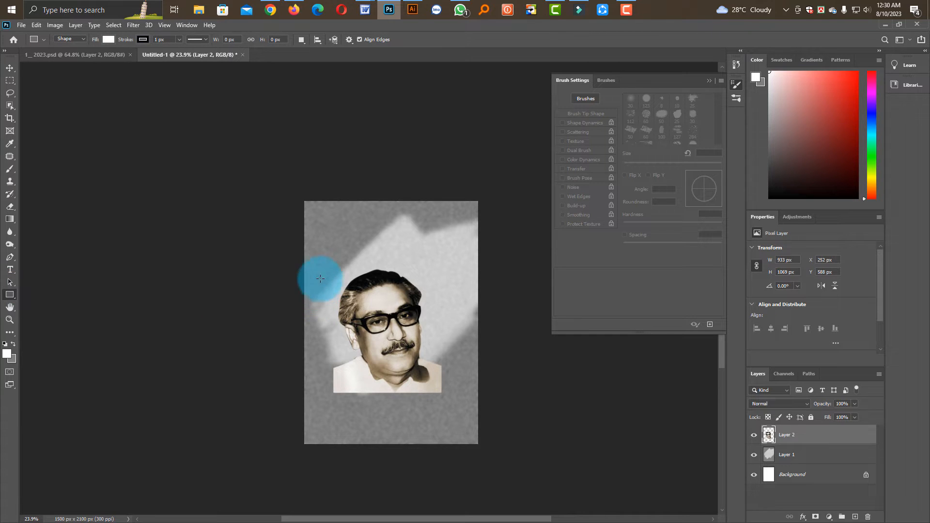
pyautogui.moveTo(331, 258); pyautogui.dragTo(442, 392)
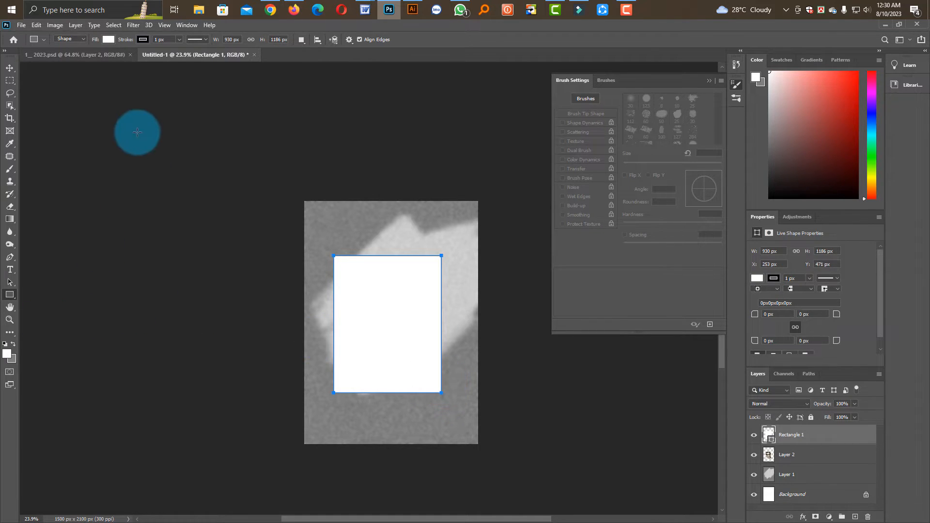
# - Give the rectangle a 45.62 px stroke and remove its fill so it frames the portrait
pyautogui.click(145, 39)
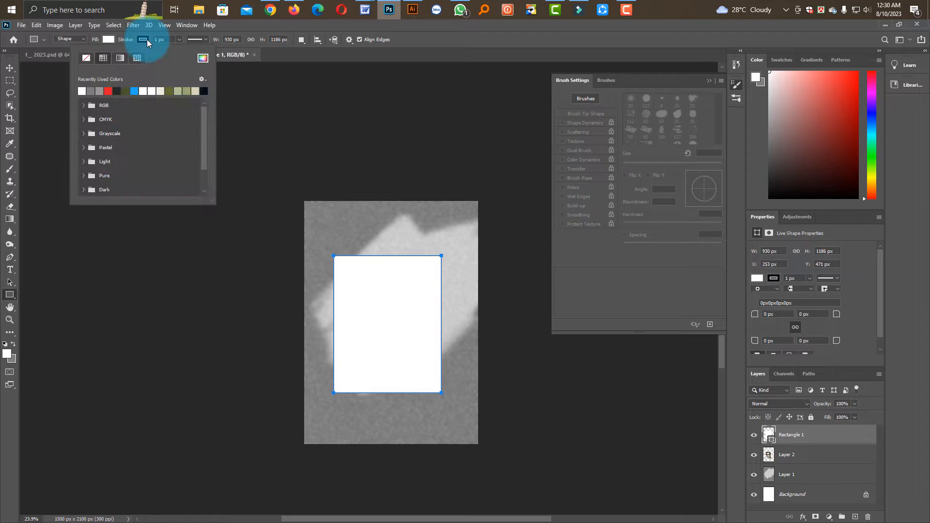
pyautogui.click(178, 40)
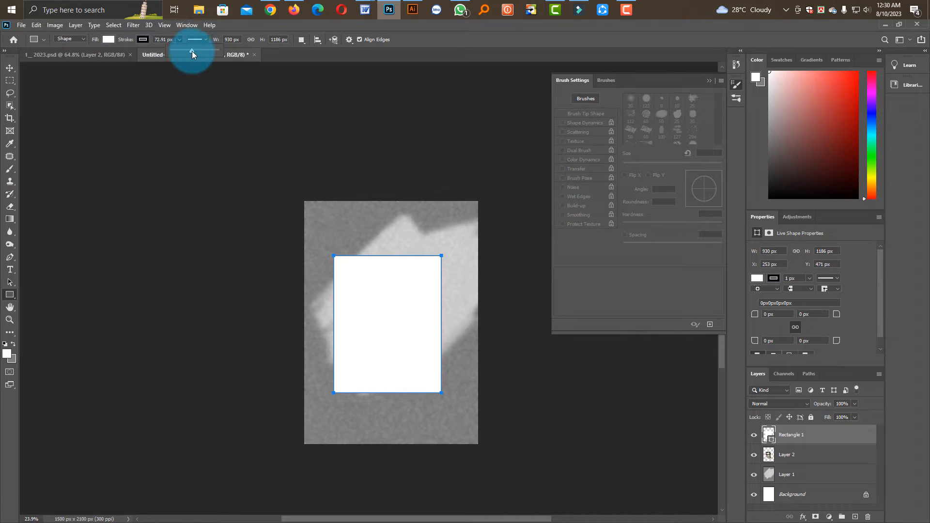
pyautogui.moveTo(189, 51); pyautogui.dragTo(188, 51)
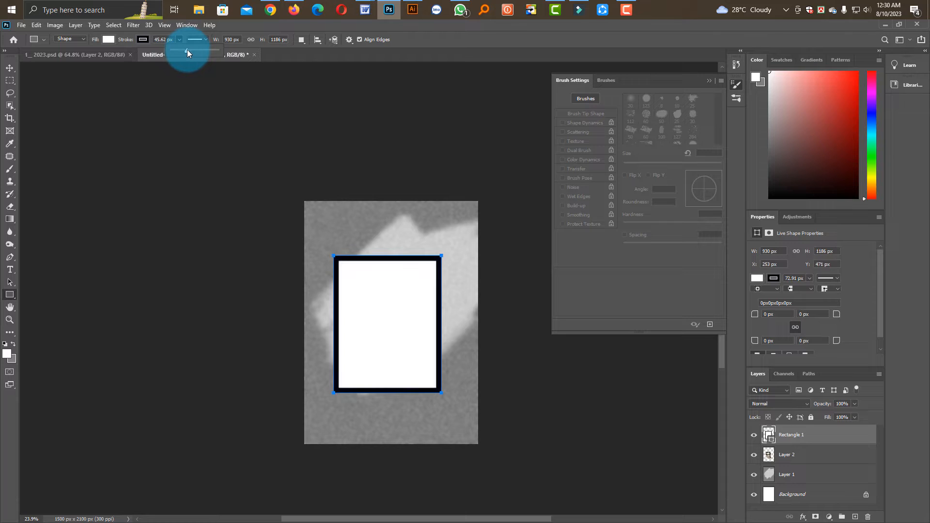
pyautogui.click(108, 38)
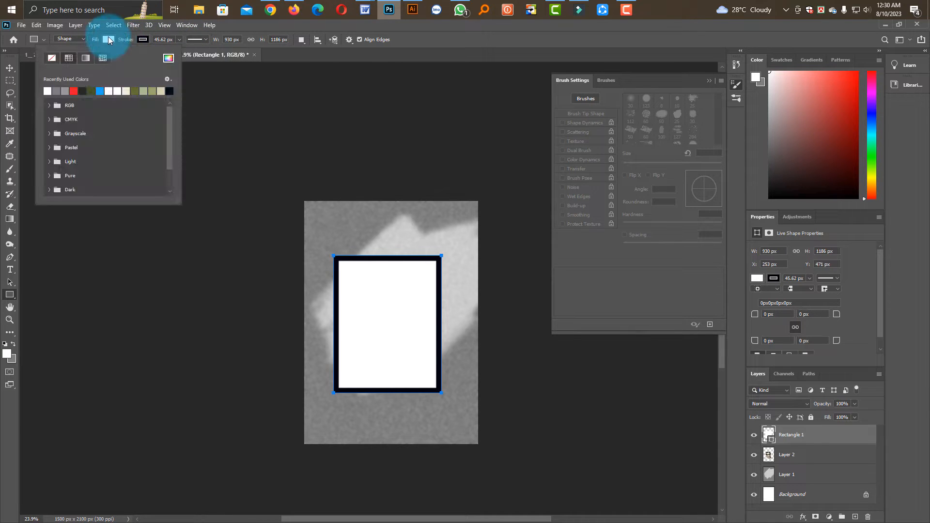
pyautogui.click(53, 57)
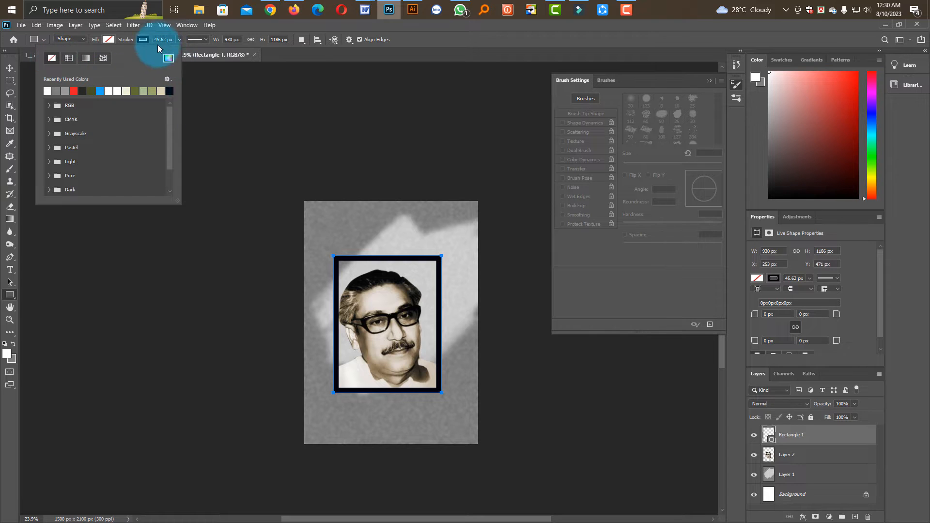
# - Change the frame's stroke to the linear white-to-grey gradient, running from white at the base to grey at the top
pyautogui.click(146, 40)
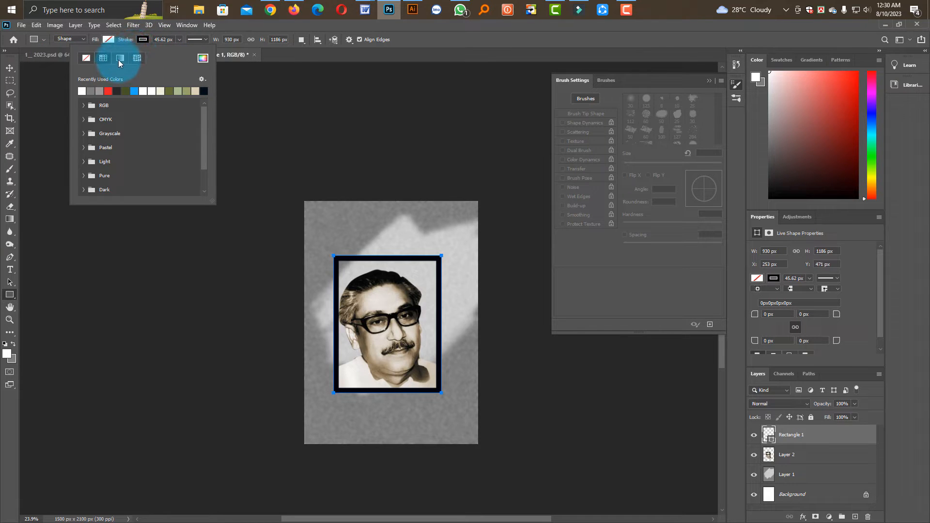
pyautogui.click(119, 59)
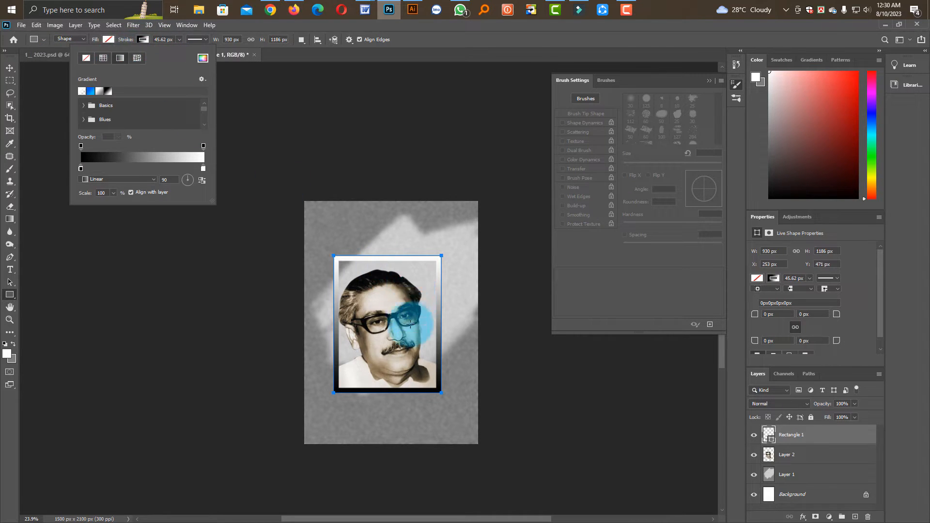
pyautogui.click(100, 91)
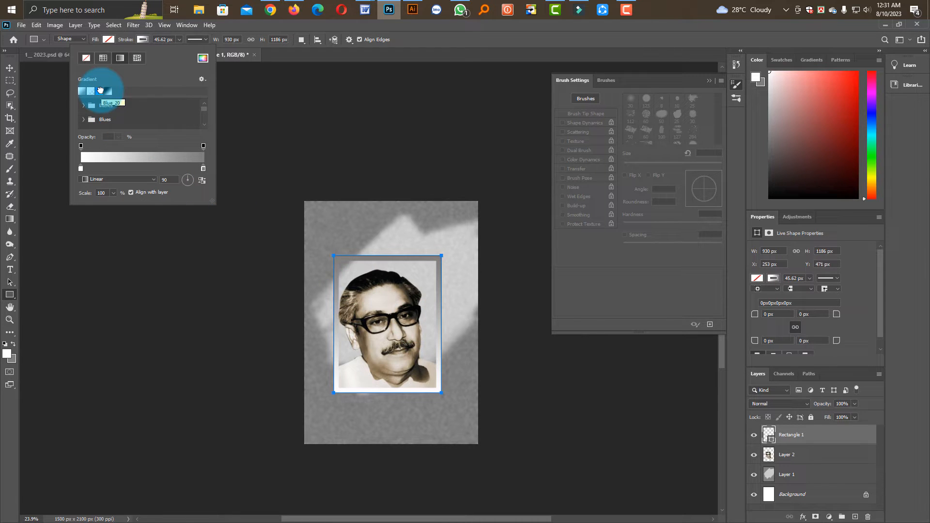
pyautogui.click(10, 68)
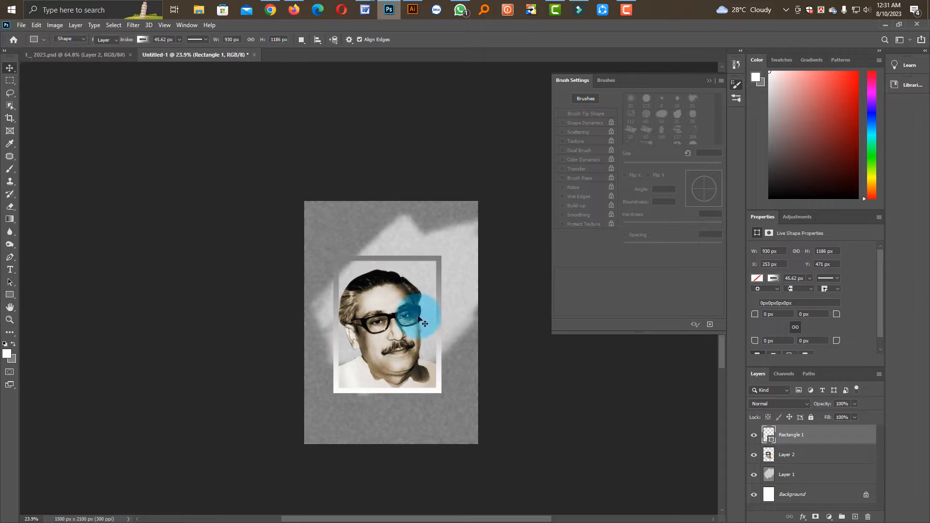
# - Scale the portrait down to about 888 × 1017 px so it fits within the frame's sides
pyautogui.scroll(5, 416, 340)
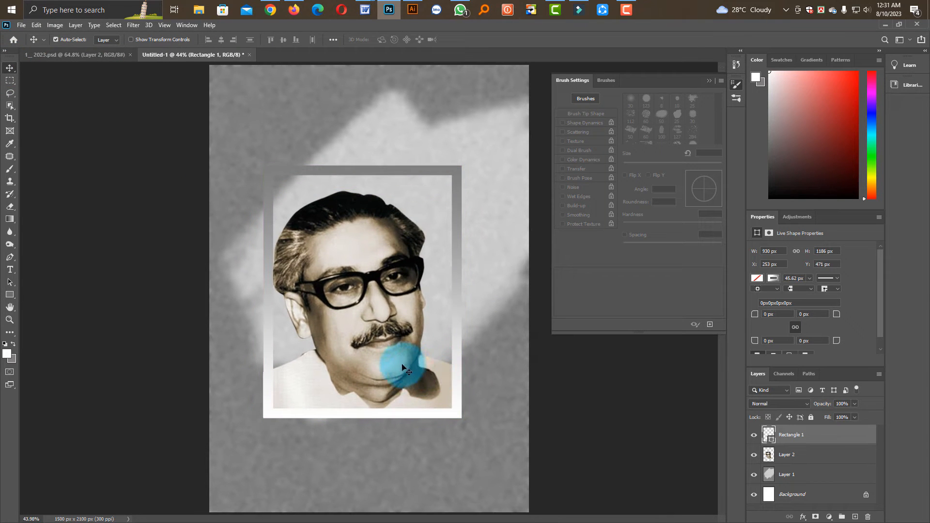
pyautogui.click(402, 368)
pyautogui.hotkey('ctrl', 't')
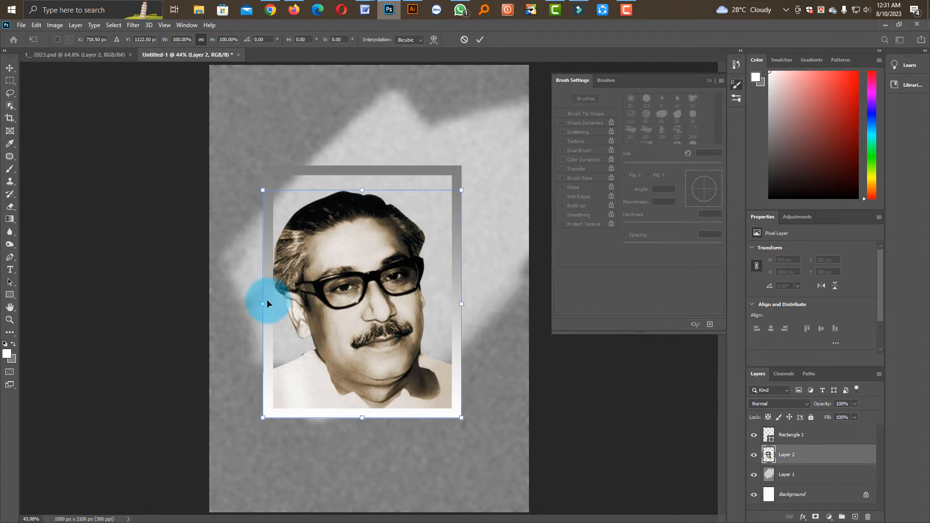
pyautogui.moveTo(266, 302); pyautogui.dragTo(276, 305)
pyautogui.press('Return')
pyautogui.scroll(-4, 405, 290)
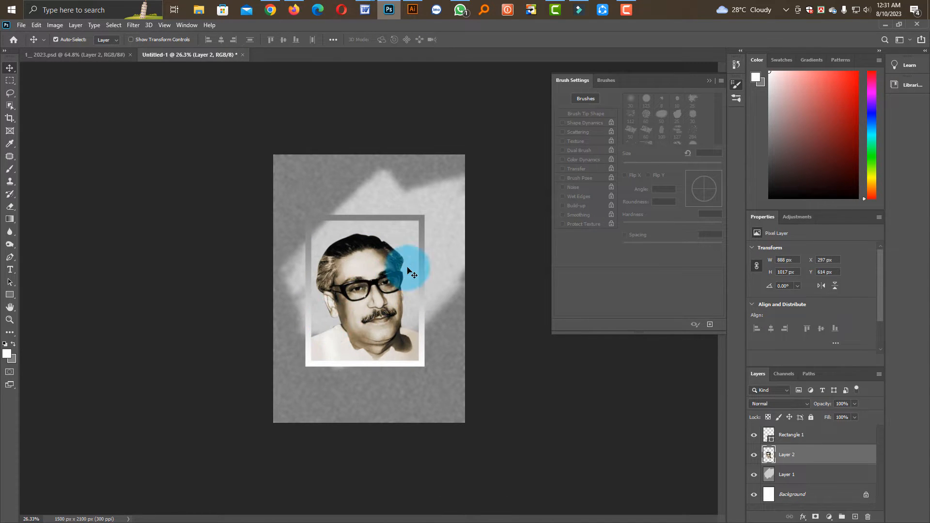
# - Choose the Brush tool with the rough 50 px tip and add a new layer directly above the textured background layer
pyautogui.click(10, 156)
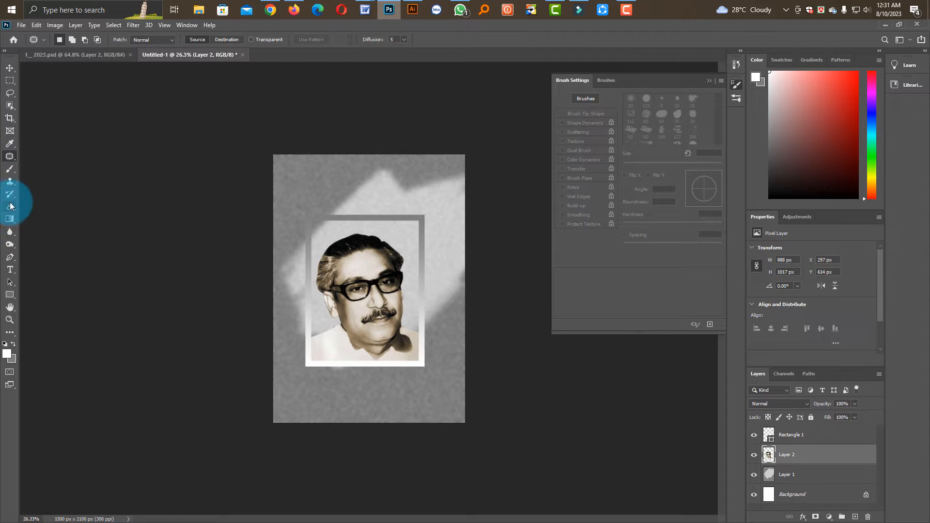
pyautogui.click(10, 168)
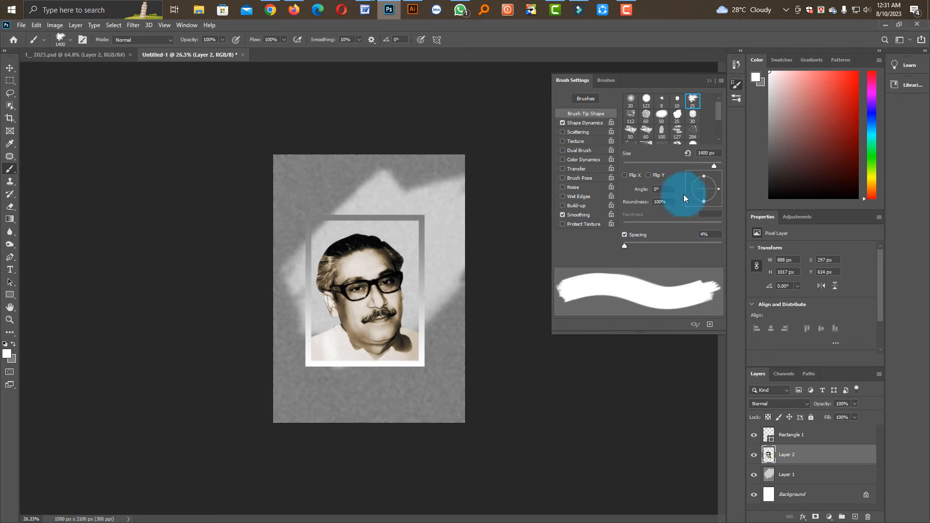
pyautogui.click(630, 129)
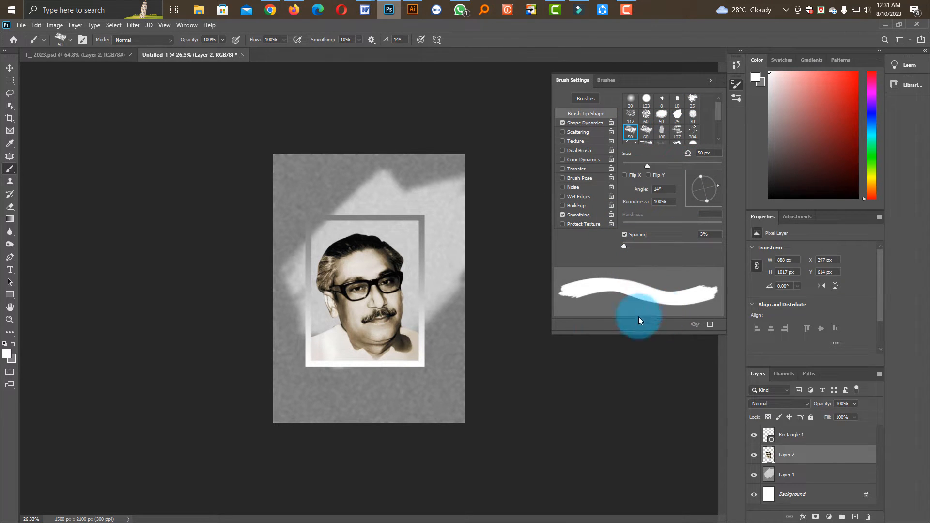
pyautogui.click(787, 477)
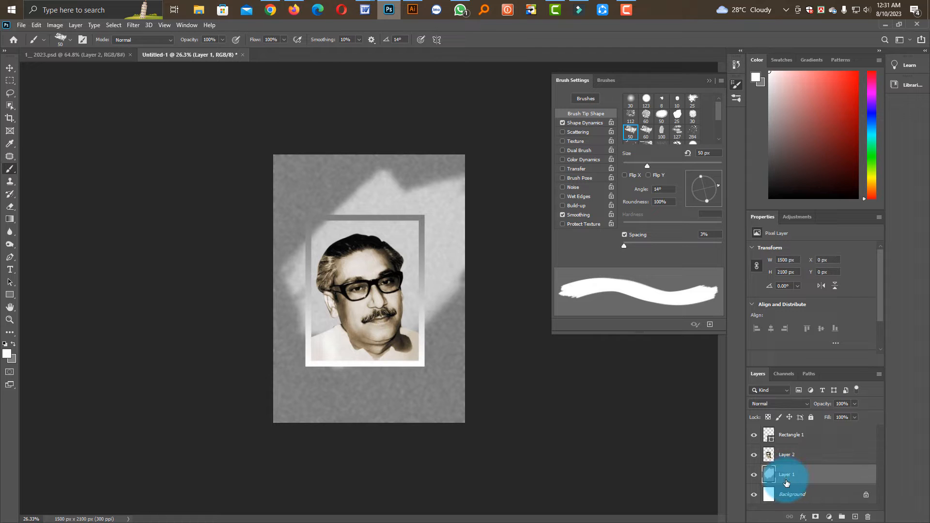
pyautogui.click(855, 517)
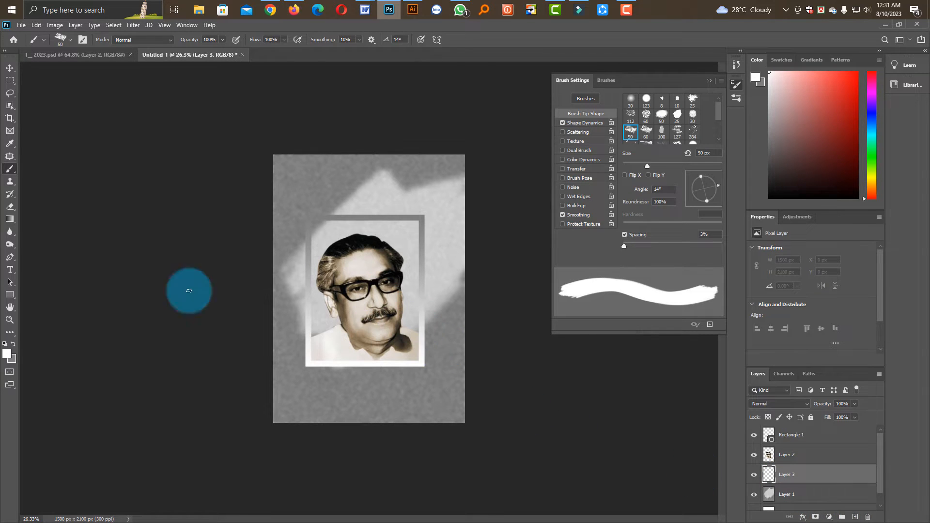
# - Set the foreground colour to bright red, enlarge the brush to 800 px and paint a diagonal stroke behind the portrait to the canvas's right edge
pyautogui.moveTo(857, 78); pyautogui.dragTo(865, 70)
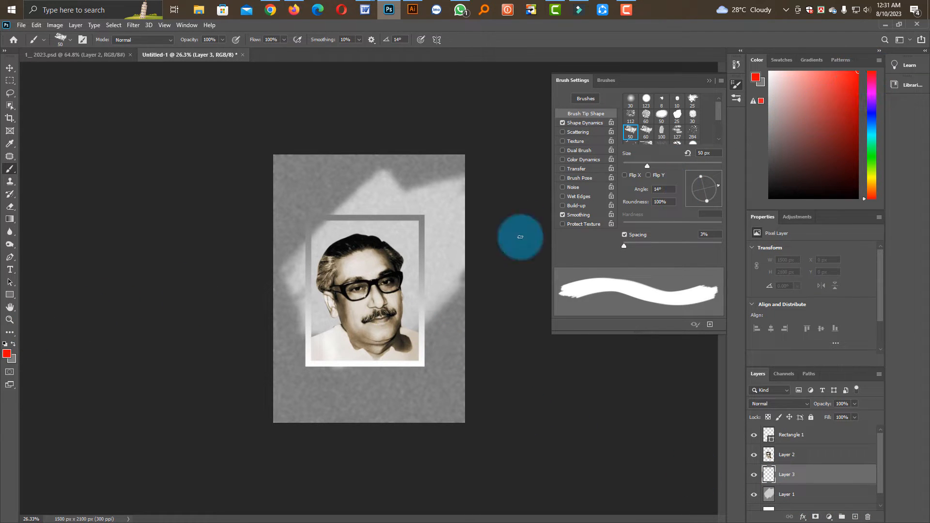
pyautogui.press('.')
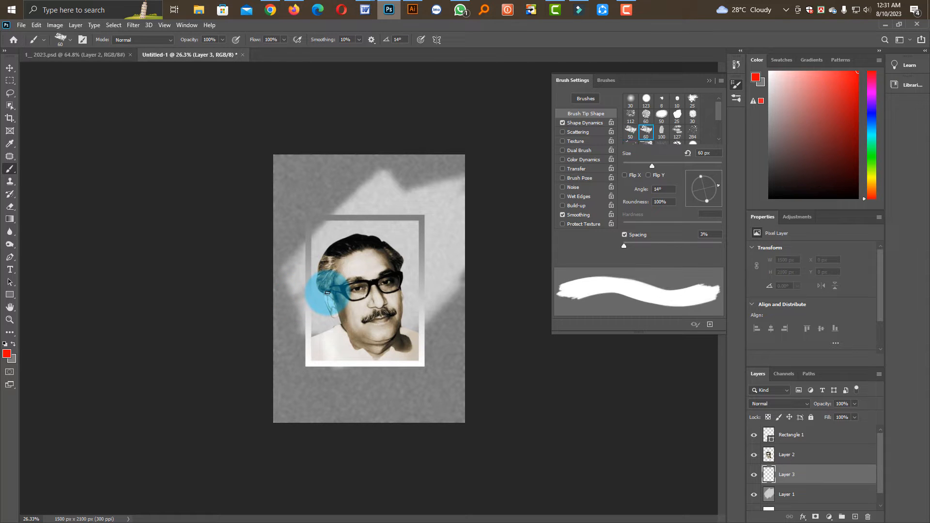
pyautogui.moveTo(328, 293)
pyautogui.mouseDown()
pyautogui.moveTo(377, 282)
pyautogui.moveTo(374, 294)
pyautogui.moveTo(359, 301)
pyautogui.moveTo(542, 203)
pyautogui.mouseUp()
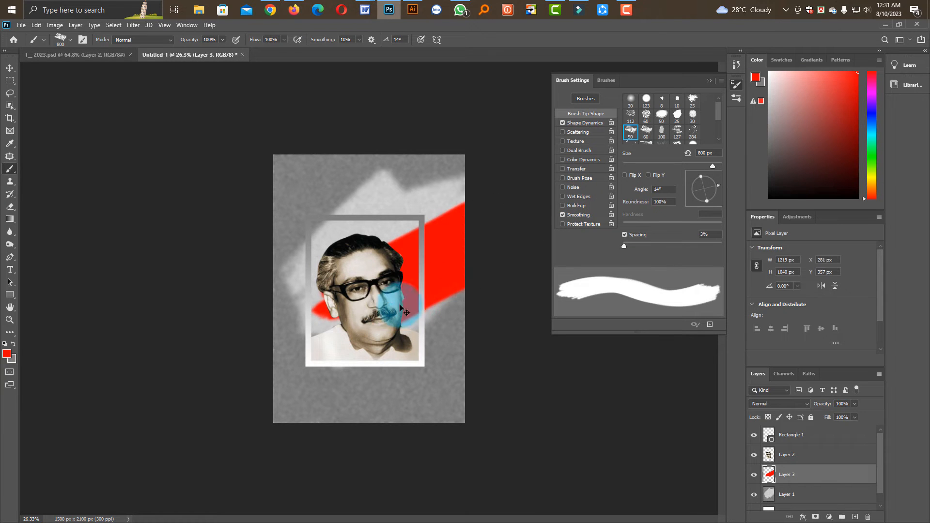
# - Undo the last red strokes and repaint a rough red patch behind the portrait and past the frame's right side
pyautogui.hotkey('ctrl', 'z')
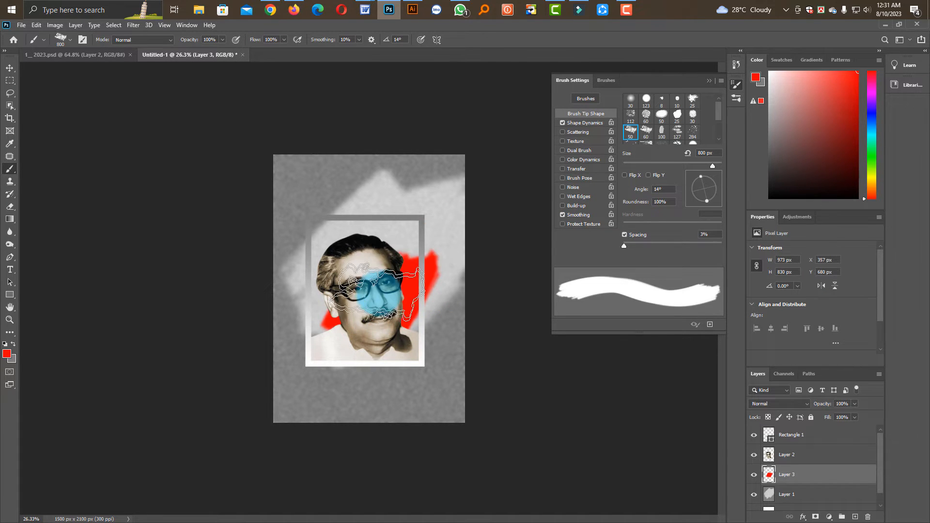
pyautogui.hotkey('ctrl', 'z')
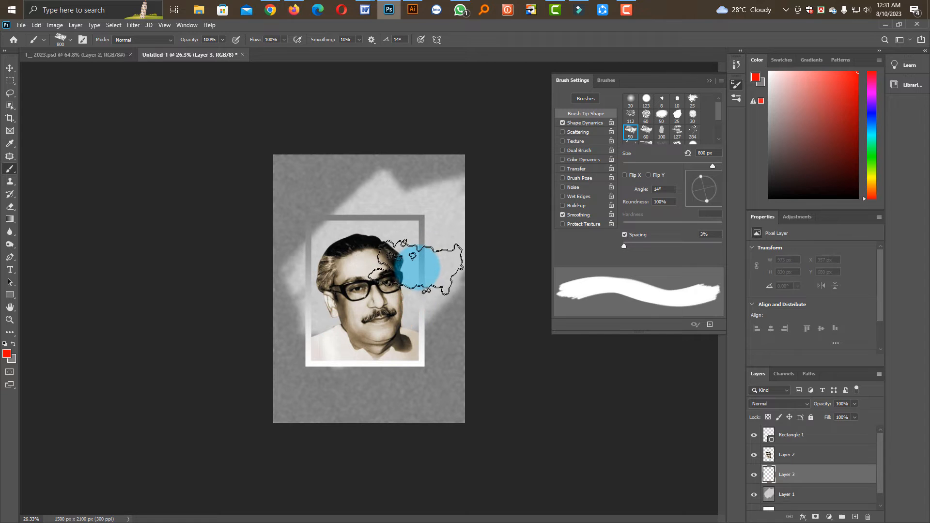
pyautogui.moveTo(415, 267)
pyautogui.mouseDown()
pyautogui.moveTo(363, 271)
pyautogui.moveTo(373, 290)
pyautogui.mouseUp()
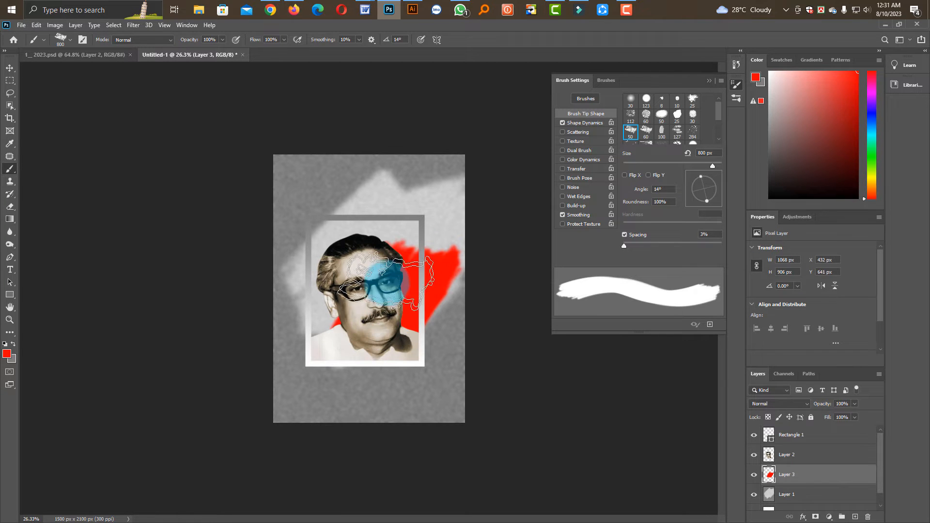
# - Set the foreground colour to black and paint a rough stroke from above the portrait down to the canvas's left edge, redoing unsatisfactory attempts
pyautogui.moveTo(848, 197); pyautogui.dragTo(864, 205)
pyautogui.moveTo(315, 243); pyautogui.dragTo(284, 326)
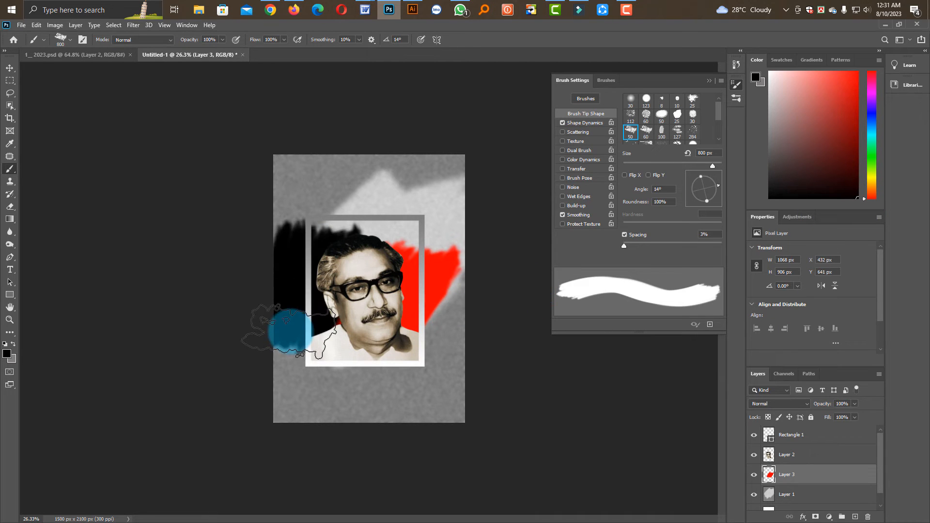
pyautogui.hotkey('ctrl', 'z')
pyautogui.moveTo(338, 259)
pyautogui.mouseDown()
pyautogui.moveTo(294, 346)
pyautogui.moveTo(270, 365)
pyautogui.mouseUp()
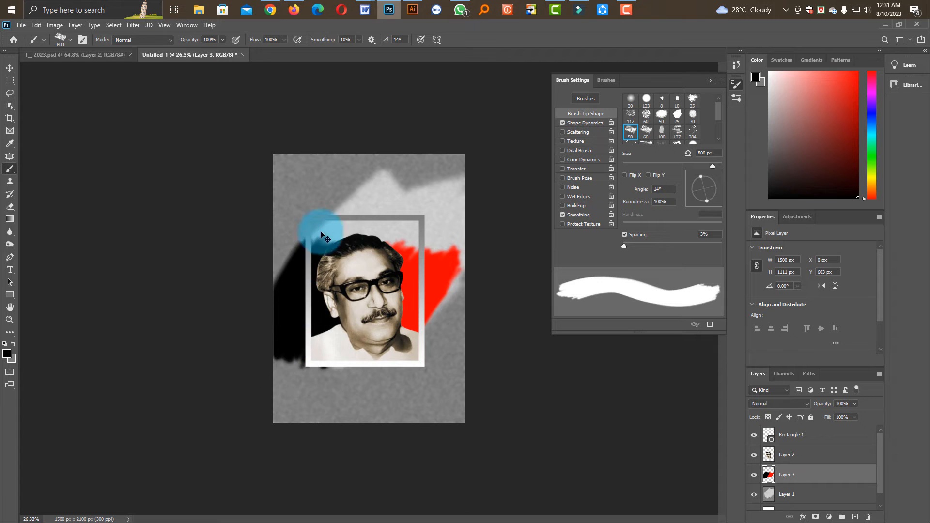
pyautogui.hotkey('ctrl', 'z')
pyautogui.moveTo(335, 217); pyautogui.dragTo(284, 327)
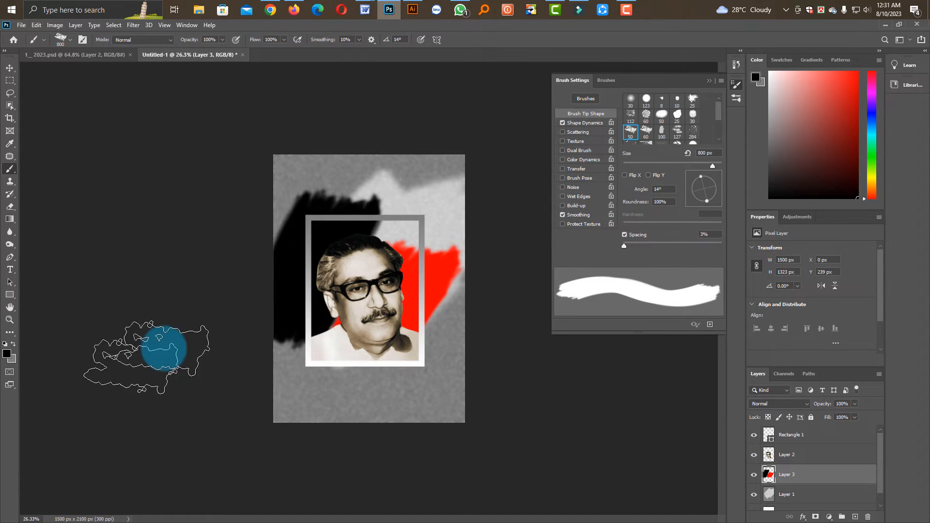
# - Scale the brush-stroke layer down to about 85% (1281 × 1130 px), keeping its lower-left corner in place
pyautogui.press('v')
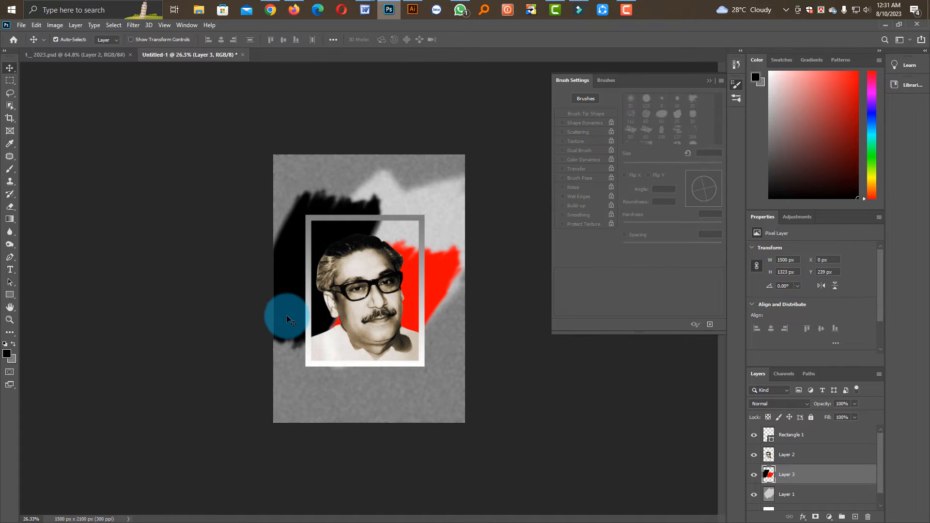
pyautogui.hotkey('ctrl', 't')
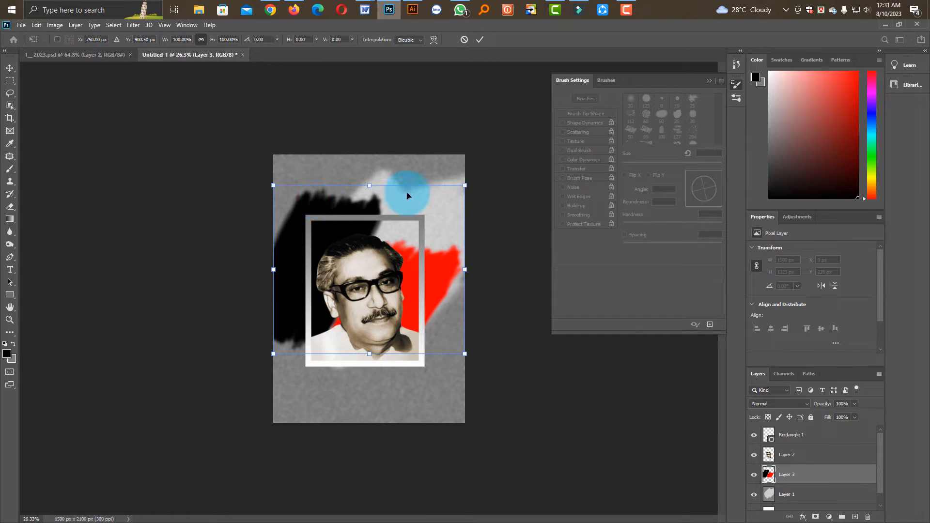
pyautogui.moveTo(463, 187); pyautogui.dragTo(442, 216)
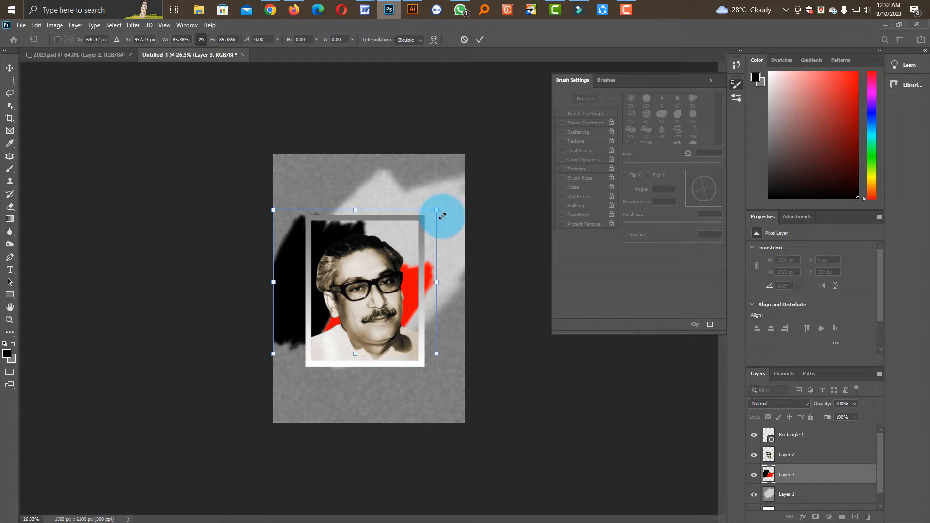
pyautogui.press('Return')
# - Select the portrait layer, put the brush settings away and open the Filter Gallery for the portrait
pyautogui.click(410, 287)
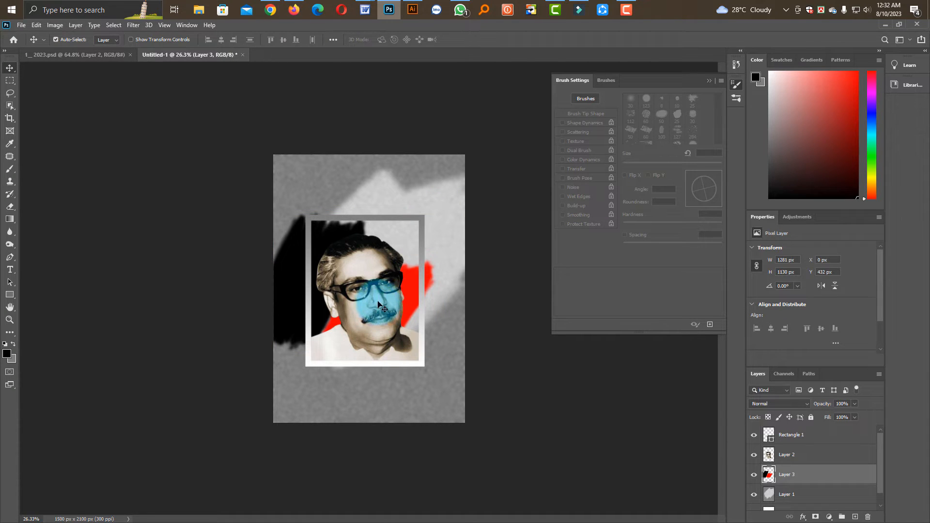
pyautogui.click(377, 302)
pyautogui.scroll(5, 376, 305)
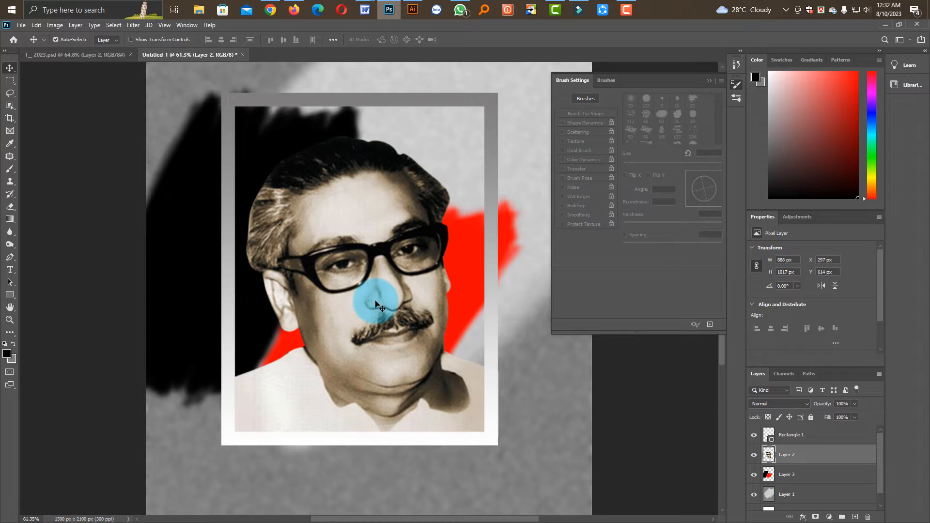
pyautogui.click(710, 81)
pyautogui.click(134, 27)
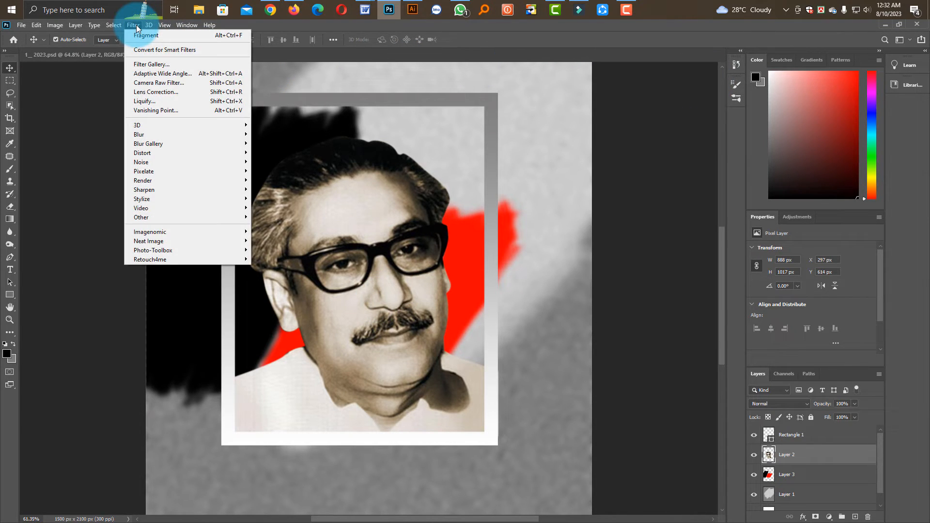
pyautogui.click(152, 68)
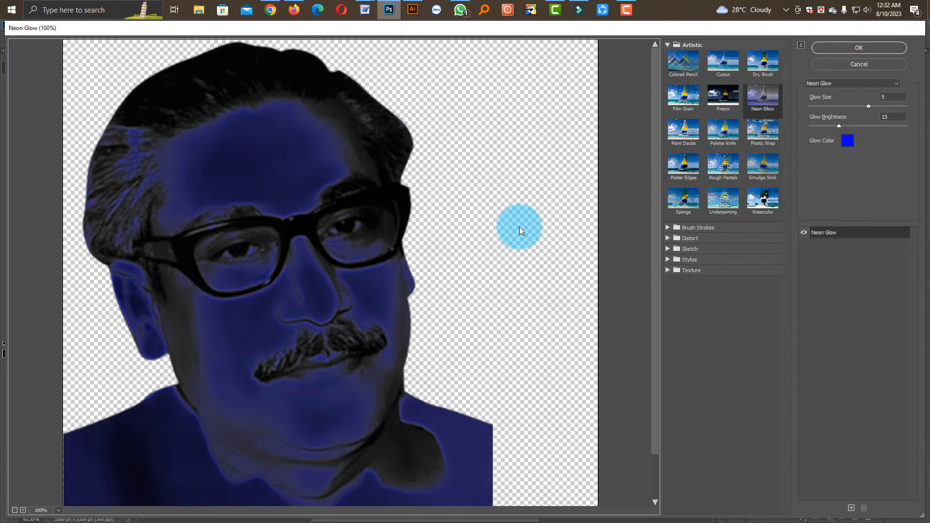
# - Preview the Fresco, Neon Glow, Rough Pastels and Watercolor filters on the portrait and choose Fresco
pyautogui.click(726, 99)
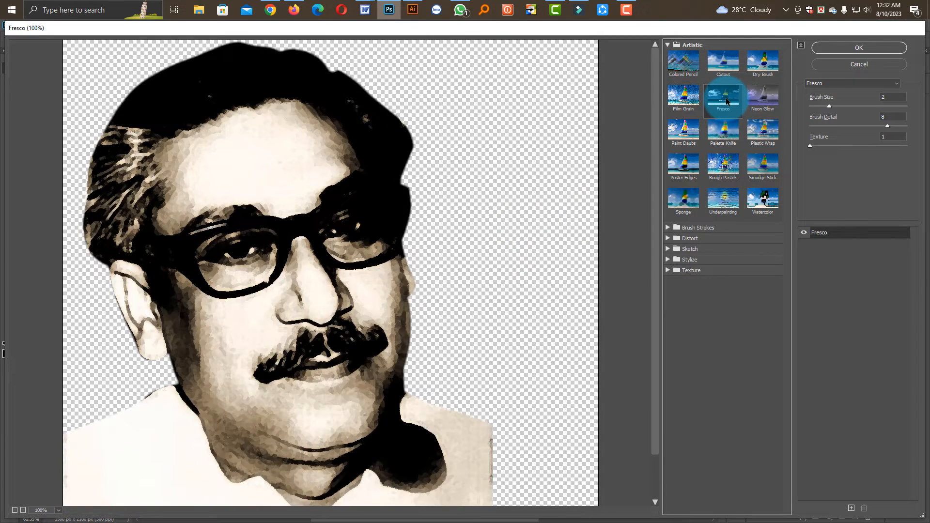
pyautogui.click(762, 92)
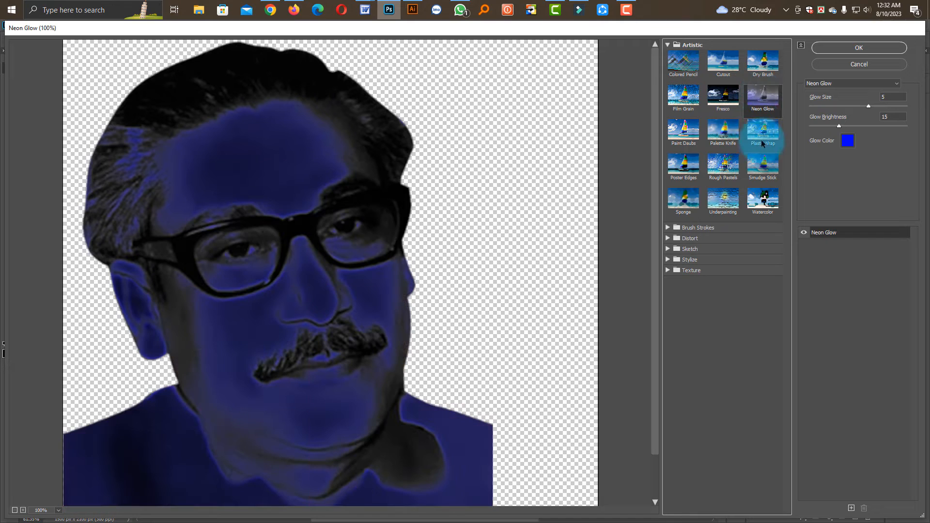
pyautogui.click(735, 170)
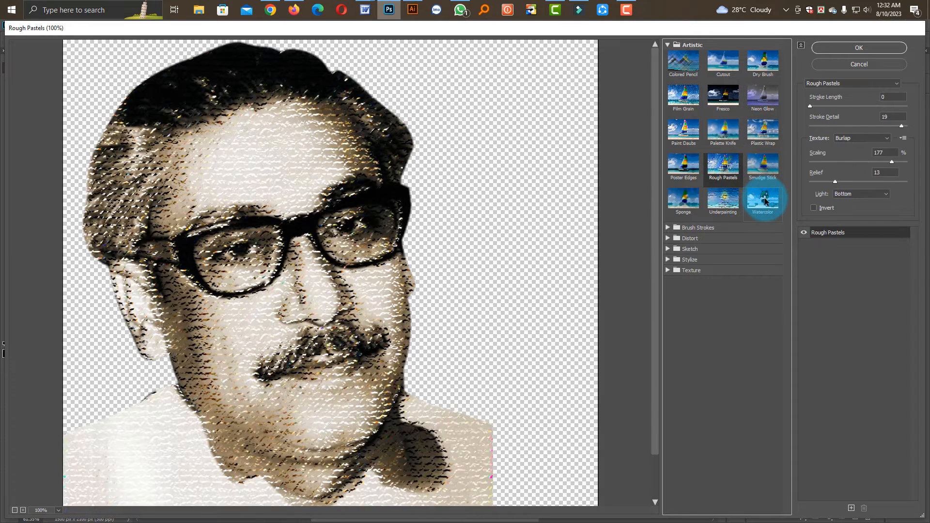
pyautogui.click(765, 201)
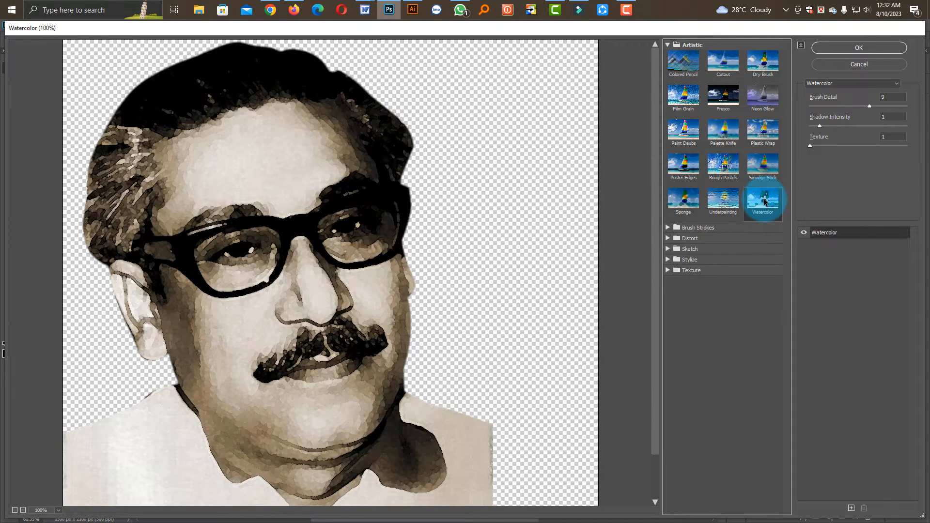
pyautogui.click(723, 96)
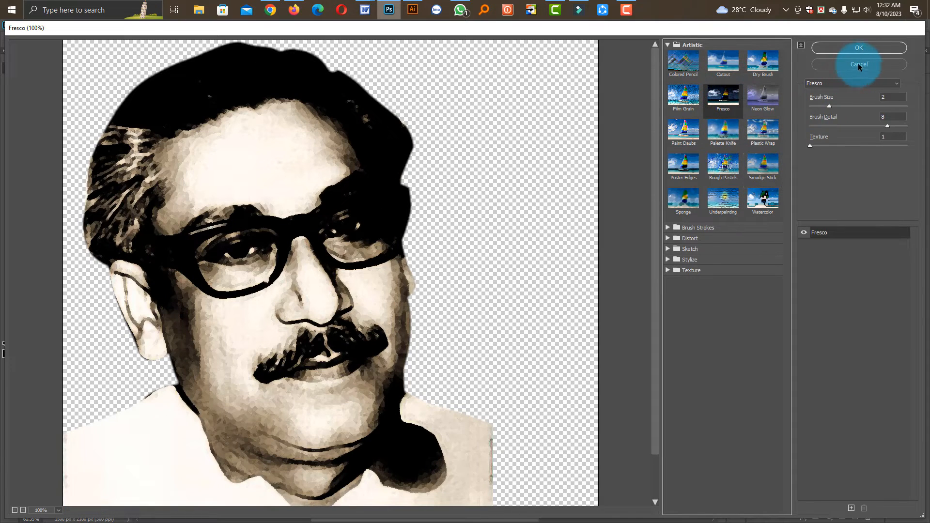
# - Set the Fresco filter to brush size 1, brush detail 7 and texture 2, and apply it to the portrait
pyautogui.click(851, 106)
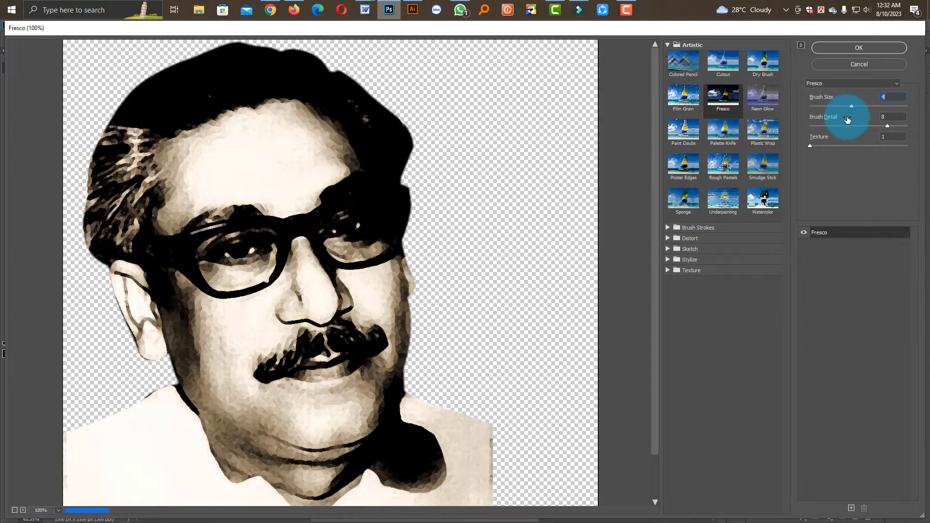
pyautogui.click(823, 107)
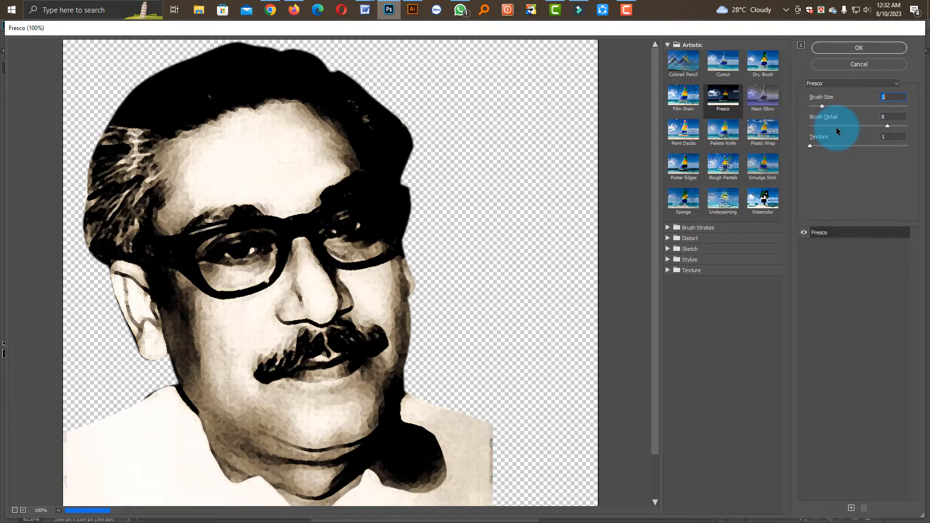
pyautogui.click(843, 126)
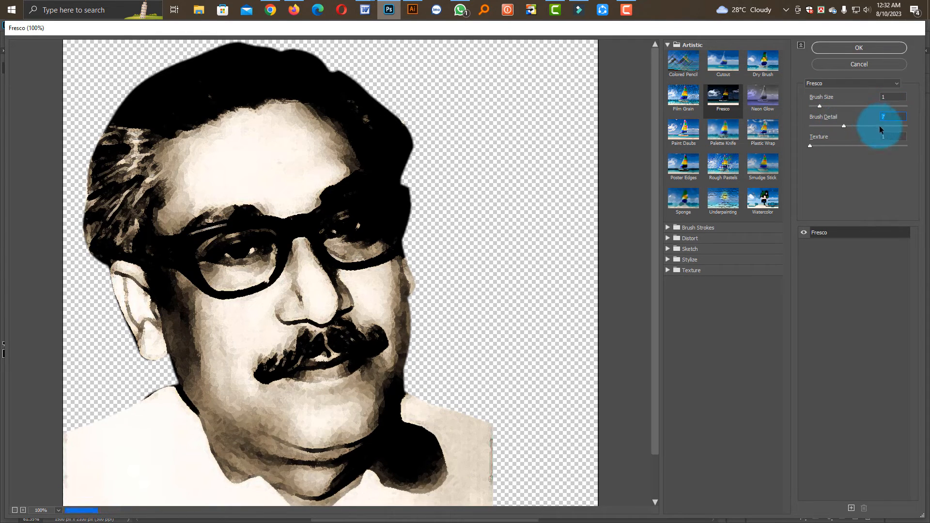
pyautogui.click(841, 145)
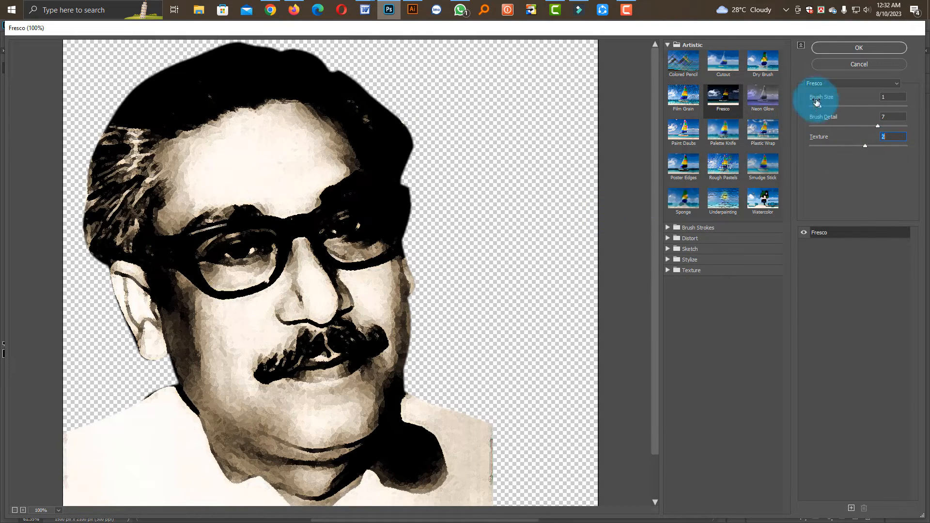
pyautogui.click(856, 46)
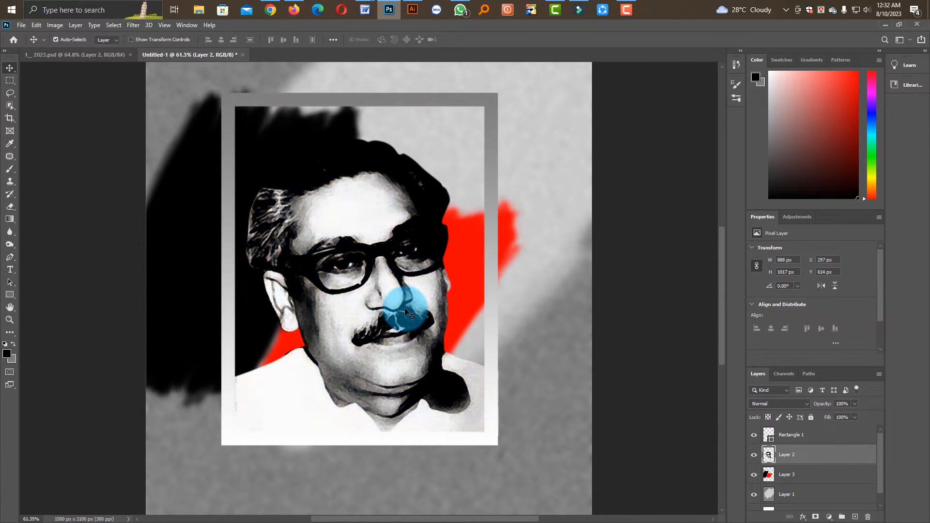
# - Select the black-and-red brush-stroke layer and enlarge it to about 1415 × 1248 px from its lower-left corner
pyautogui.click(197, 316)
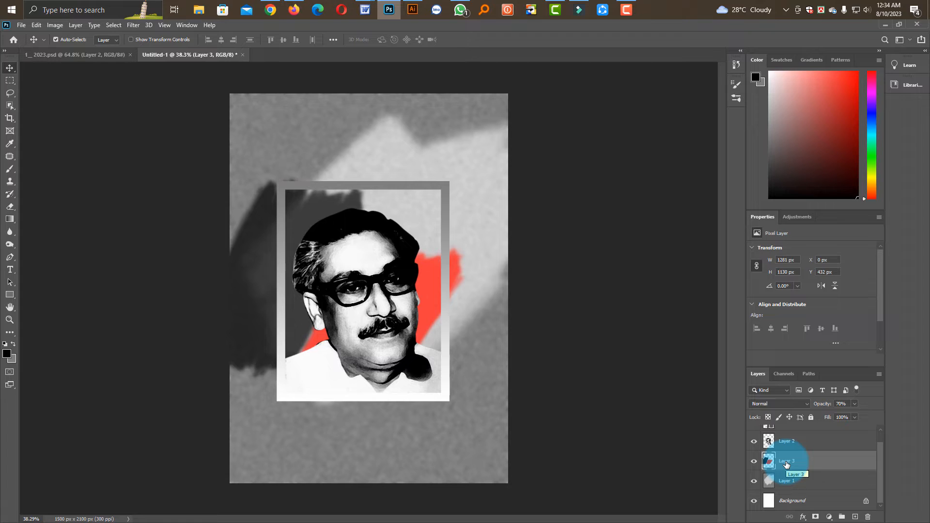
pyautogui.hotkey('ctrl', 't')
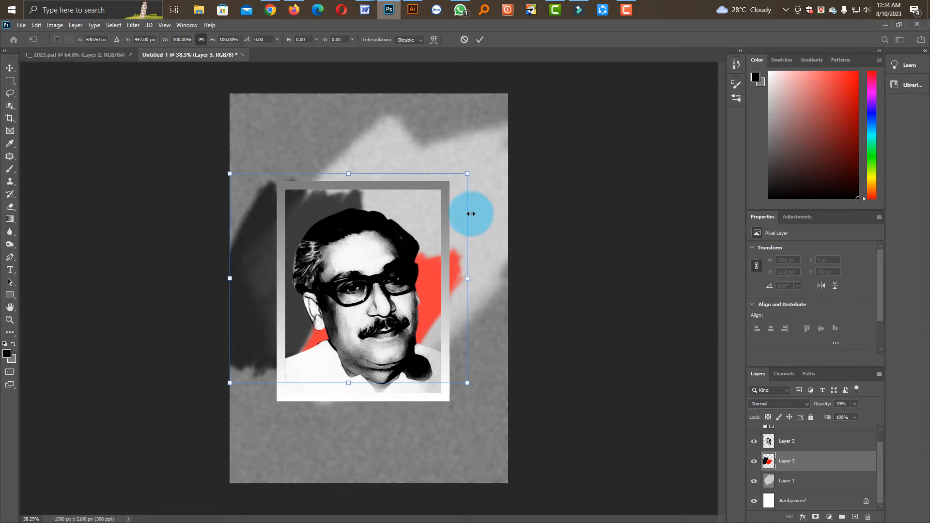
pyautogui.moveTo(469, 176); pyautogui.dragTo(489, 150)
pyautogui.press('Return')
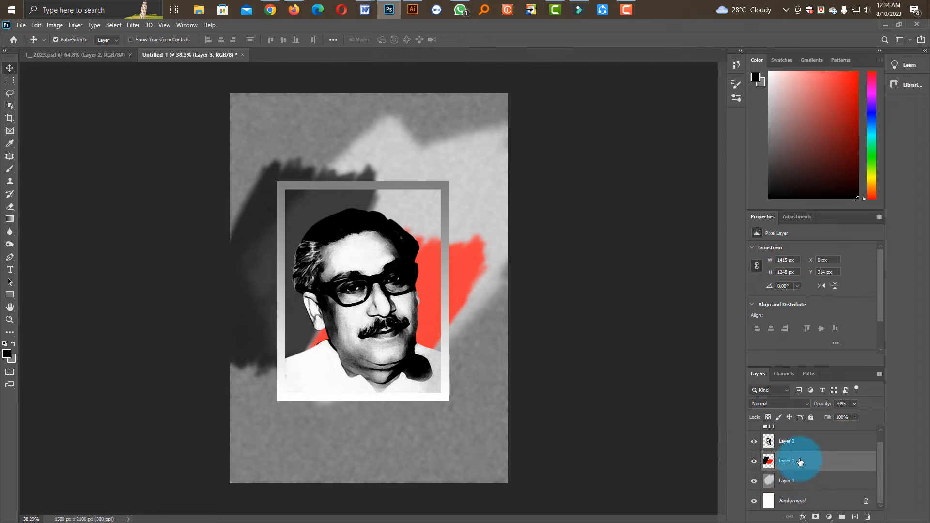
# - Select the frame, portrait and brush-stroke layers together and move them down until the frame's Y position is about 630 px
pyautogui.scroll(1, 798, 457)
pyautogui.keyDown('shift'); pyautogui.click(798, 435); pyautogui.keyUp('shift')
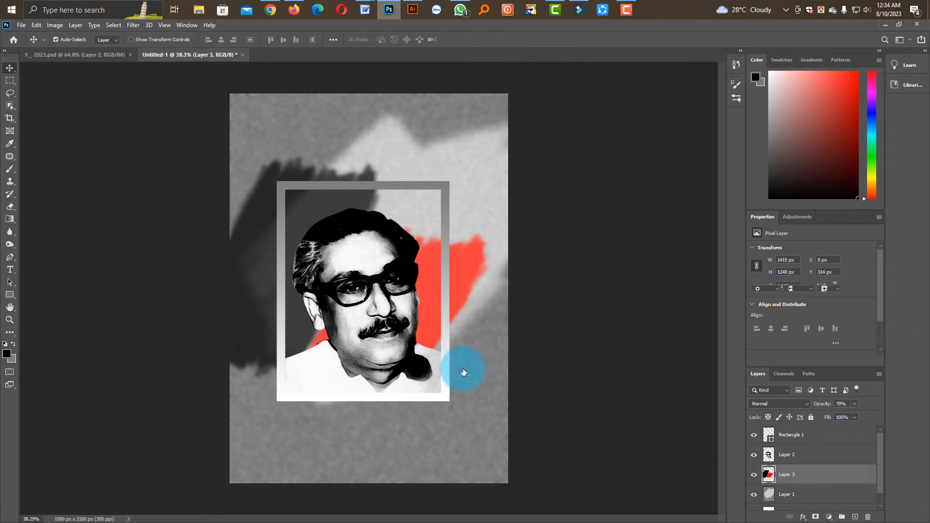
pyautogui.hotkey('ctrl', 't')
pyautogui.moveTo(399, 287); pyautogui.dragTo(401, 317)
pyautogui.press('Return')
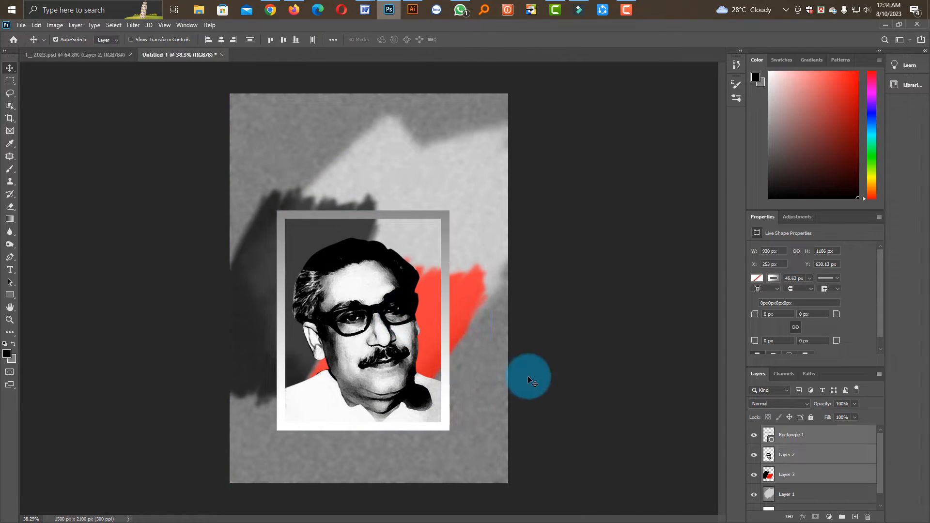
# - Add a drop shadow to the frame with 34% opacity, 135° angle, 15 px distance, 18% spread and 29 px size
pyautogui.click(569, 387)
pyautogui.click(448, 332)
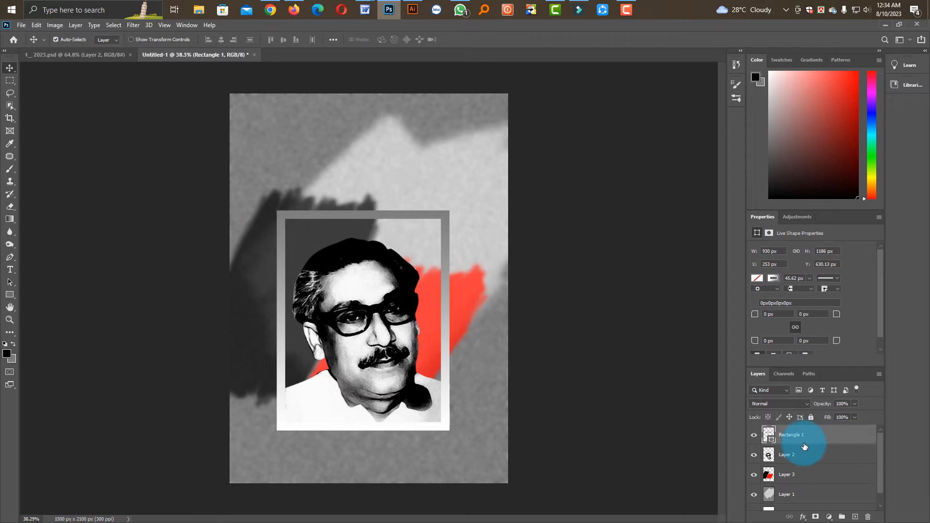
pyautogui.rightClick(808, 438)
pyautogui.click(834, 82)
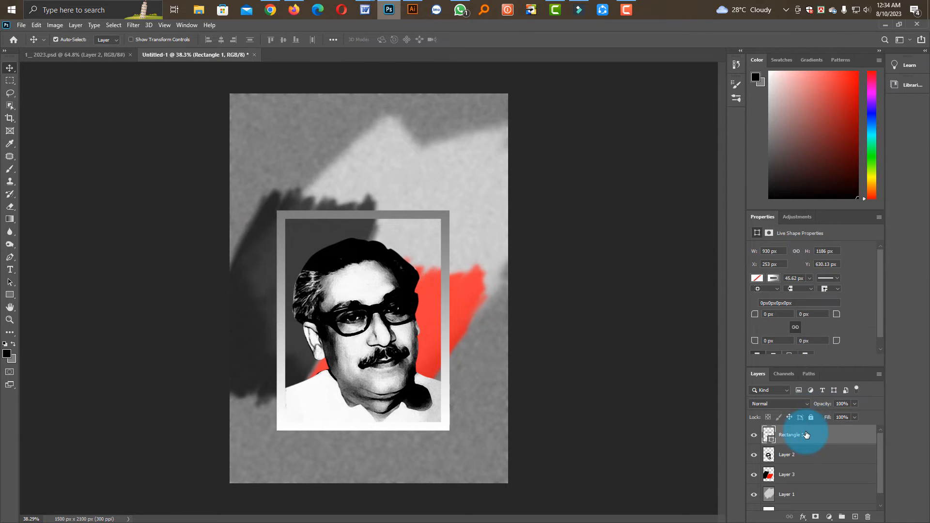
pyautogui.rightClick(799, 434)
pyautogui.click(830, 35)
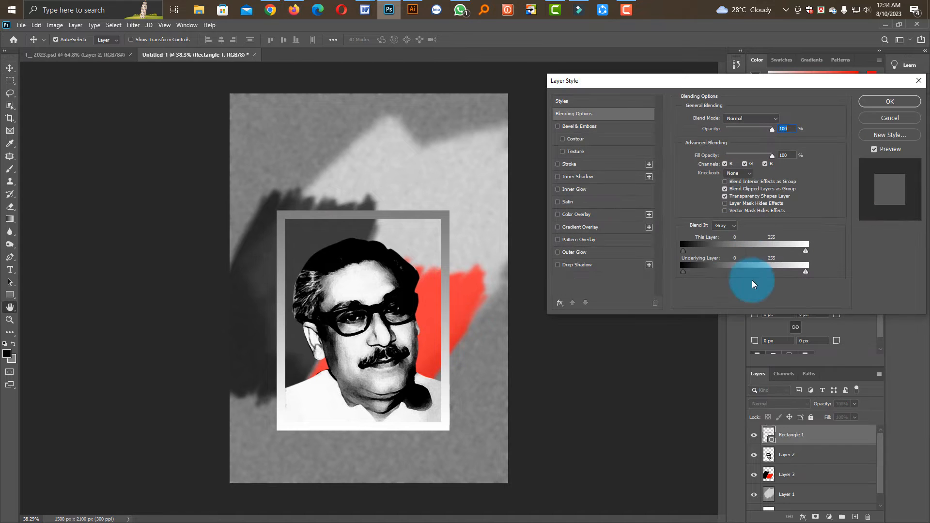
pyautogui.click(559, 265)
pyautogui.click(606, 264)
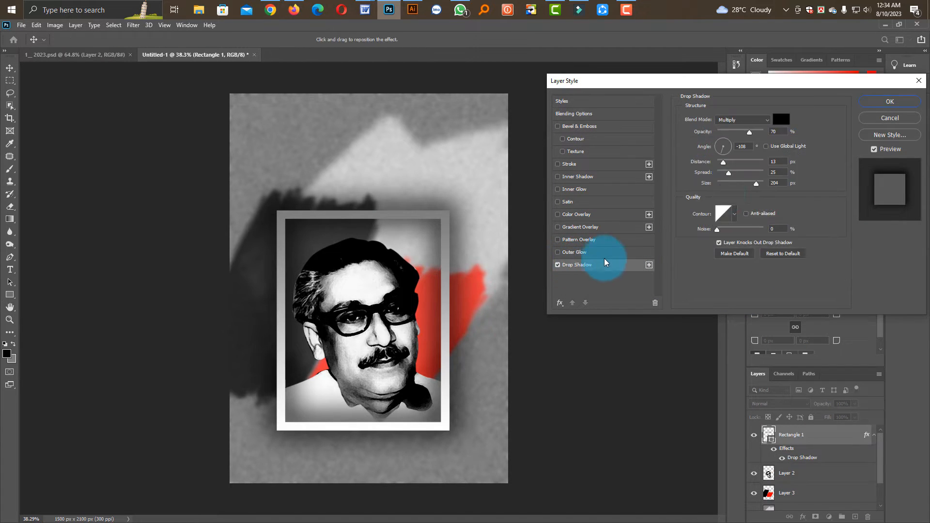
pyautogui.moveTo(757, 184); pyautogui.dragTo(725, 184)
pyautogui.click(733, 133)
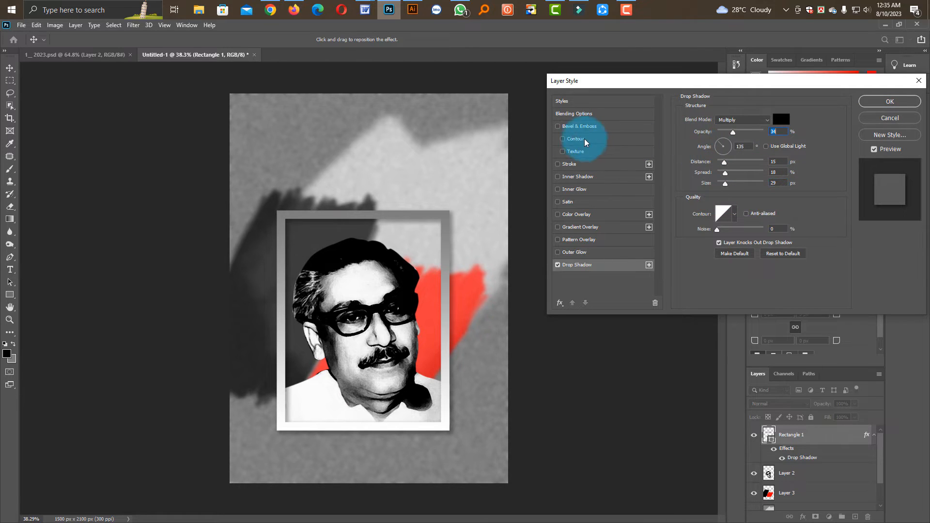
# - Add Bevel & Emboss to the frame with the Emboss style, Chisel Hard technique, 303% depth and 43 px size
pyautogui.click(557, 126)
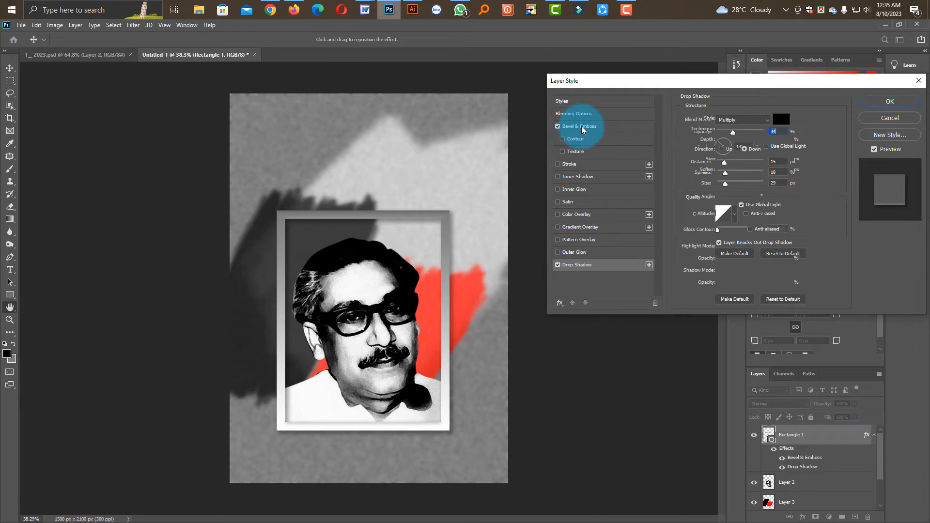
pyautogui.click(565, 131)
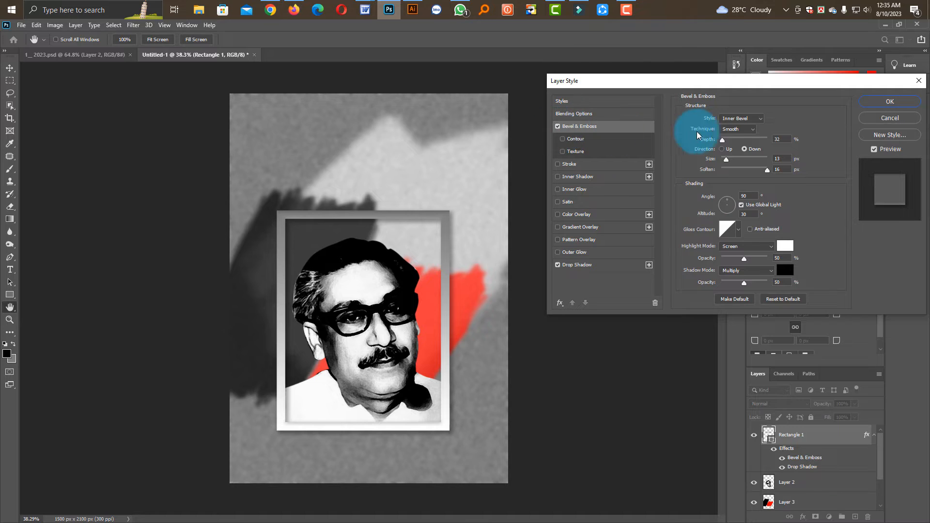
pyautogui.click(741, 119)
pyautogui.click(731, 144)
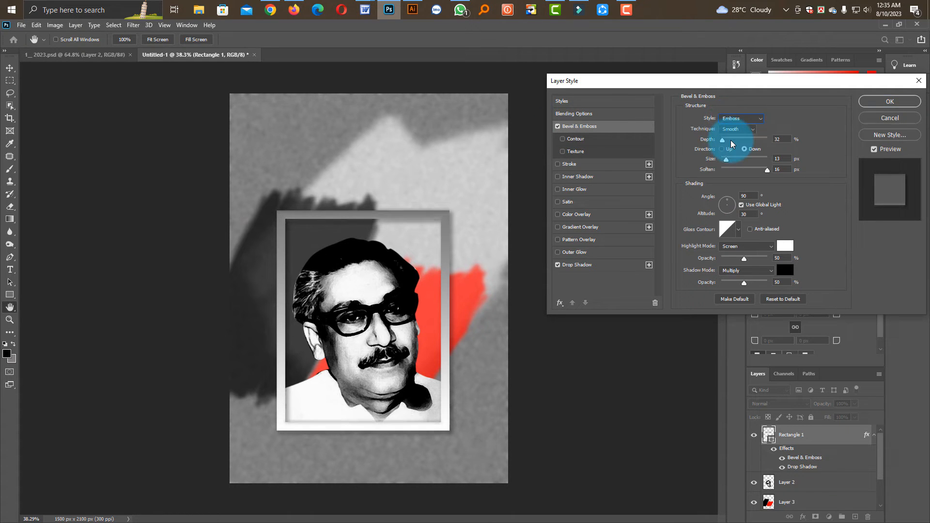
pyautogui.click(733, 129)
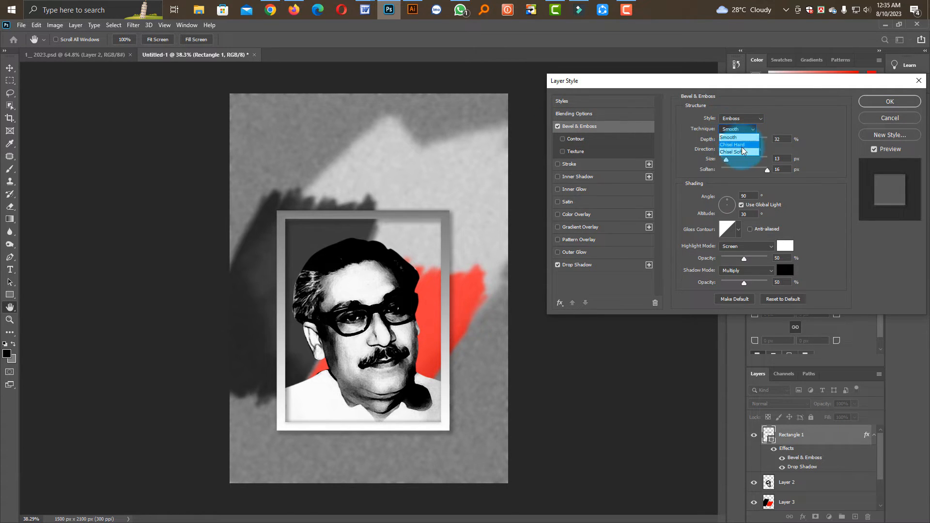
pyautogui.click(738, 144)
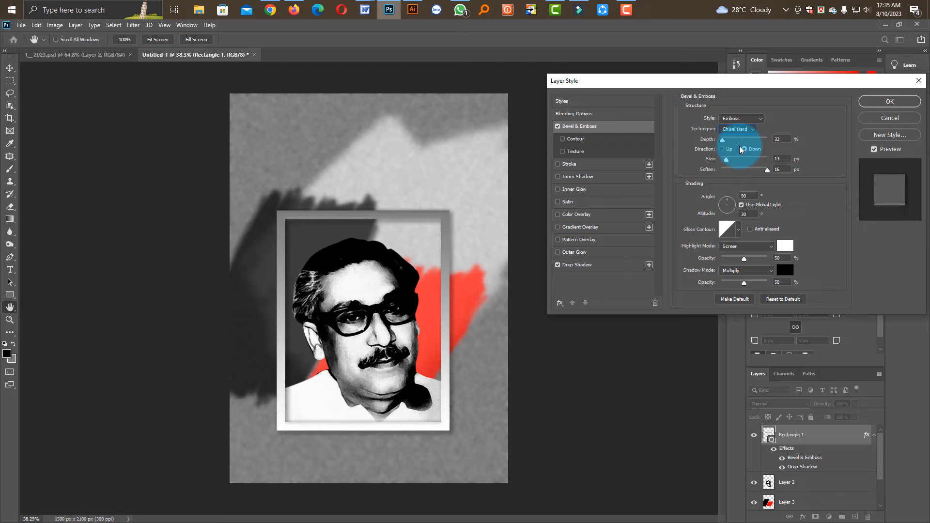
pyautogui.click(738, 127)
pyautogui.click(731, 140)
pyautogui.moveTo(723, 140); pyautogui.dragTo(732, 158)
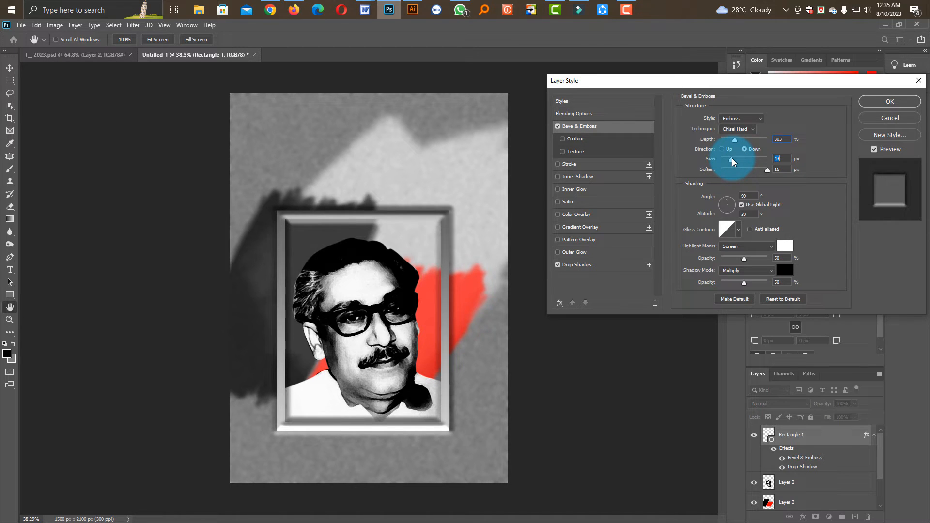
pyautogui.click(870, 103)
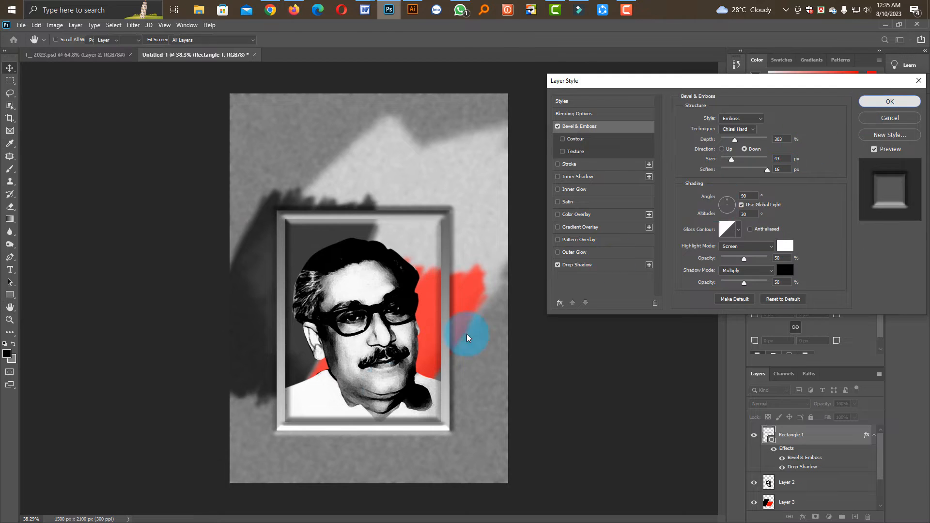
# - Widen the frame evenly about its centre to about 961 px, keeping its height
pyautogui.hotkey('ctrl', 't')
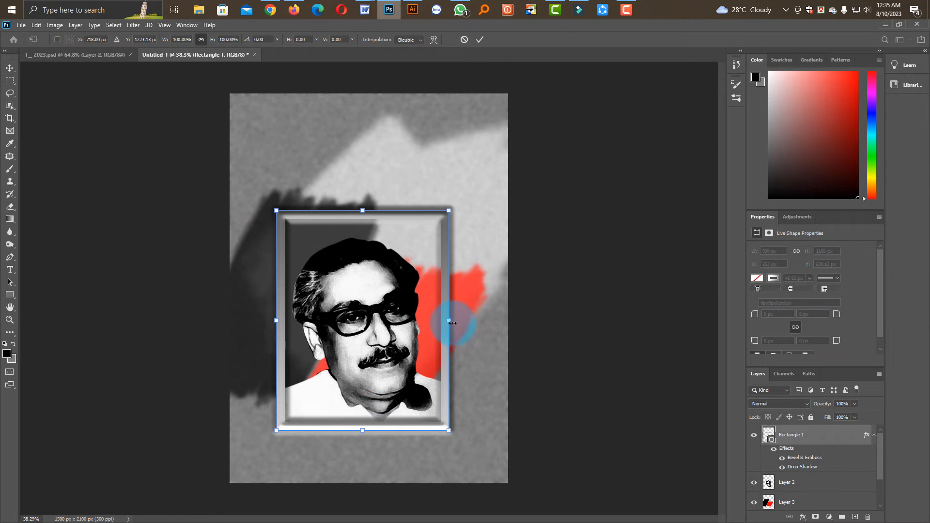
pyautogui.moveTo(454, 322); pyautogui.dragTo(456, 322)
pyautogui.press('Return')
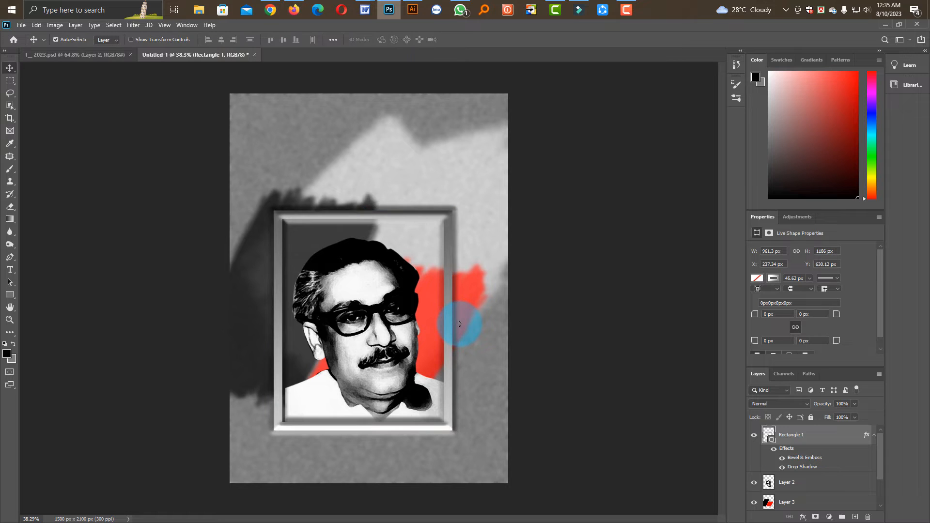
# - Select the portrait layer and nudge it left and up within the frame to X 282 px, Y 754 px
pyautogui.click(384, 323)
pyautogui.hotkey('shift', 'Left')
pyautogui.press('Left')
pyautogui.press('Left')
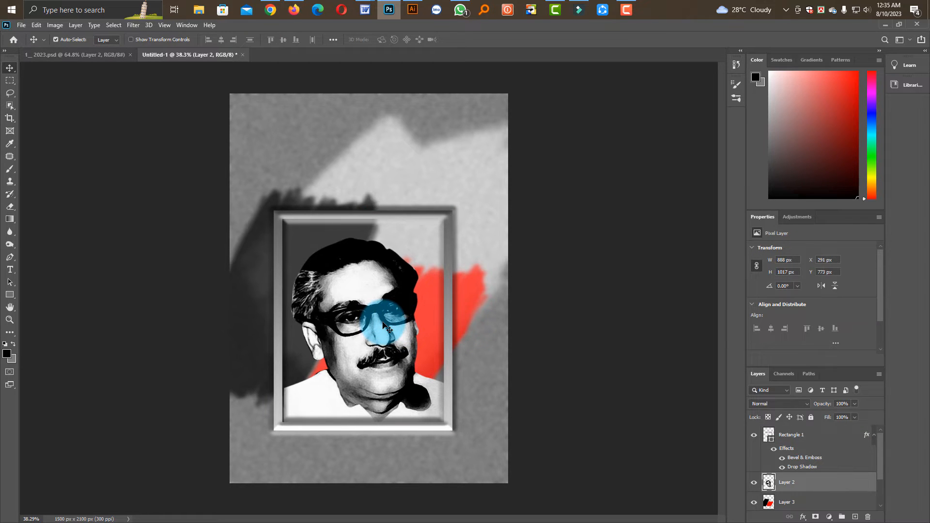
pyautogui.hotkey('shift', 'Up')
pyautogui.hotkey('shift', 'Up')
pyautogui.press('Up')
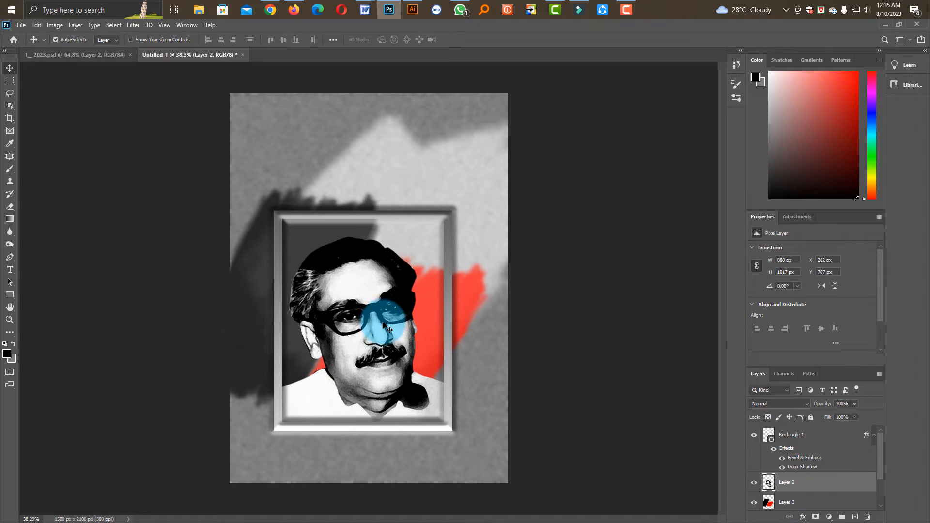
pyautogui.press('Down')
pyautogui.press('Down')
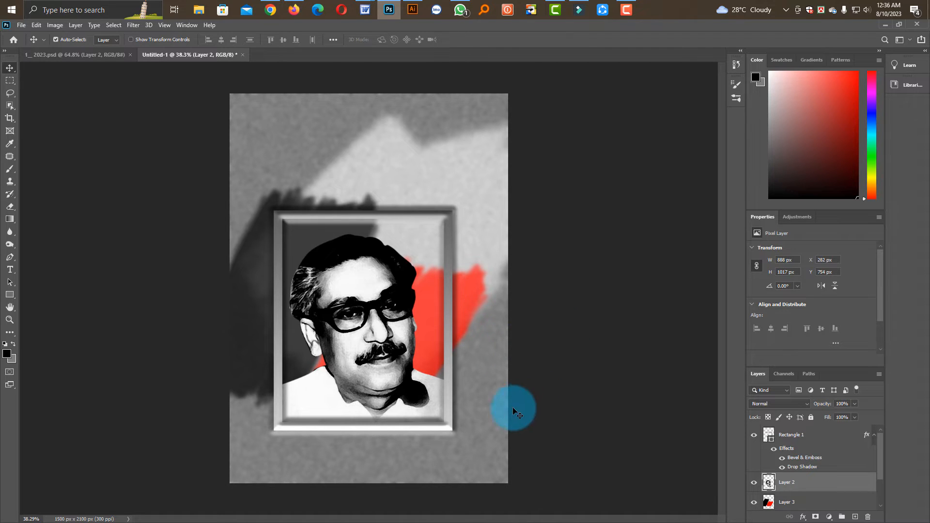
# - Brighten the grey background layer with Levels at a white input of 222, and set the layer's opacity to 80%
pyautogui.click(496, 423)
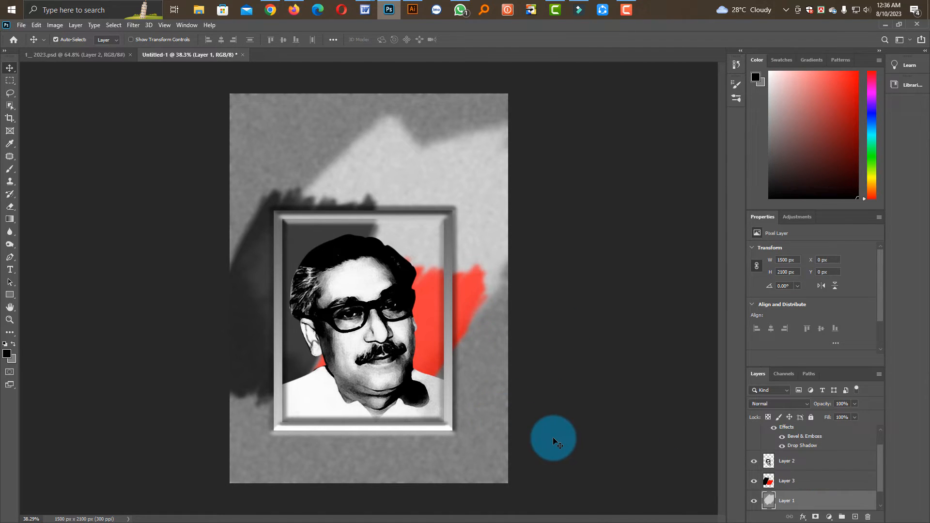
pyautogui.hotkey('ctrl', 'l')
pyautogui.moveTo(449, 326); pyautogui.dragTo(433, 326)
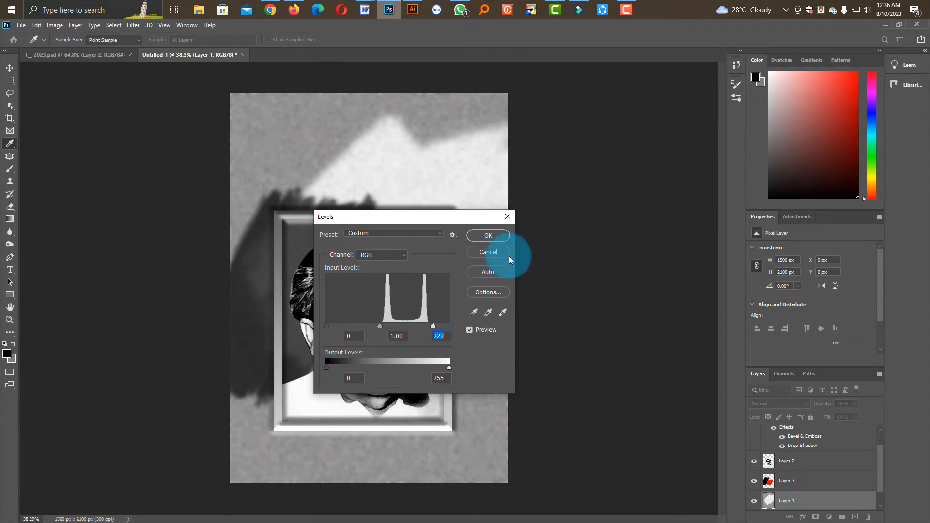
pyautogui.click(497, 235)
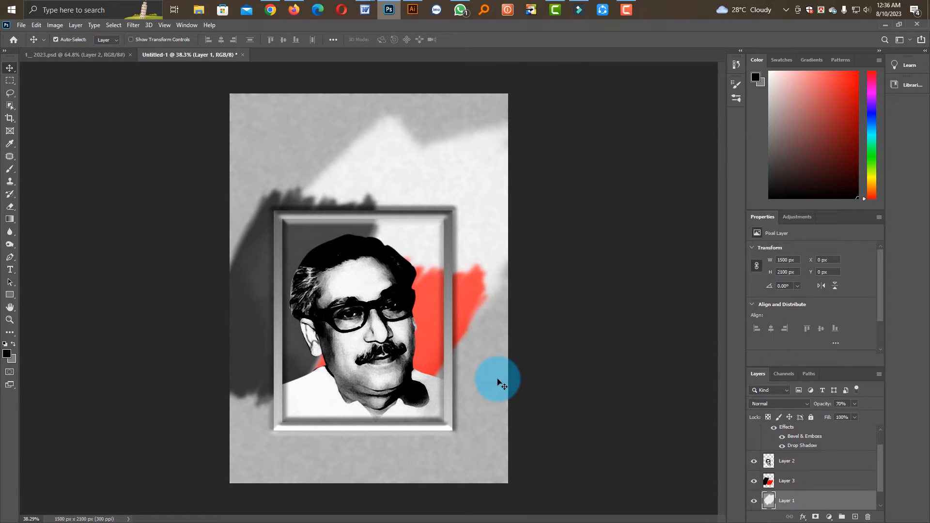
pyautogui.press('8')
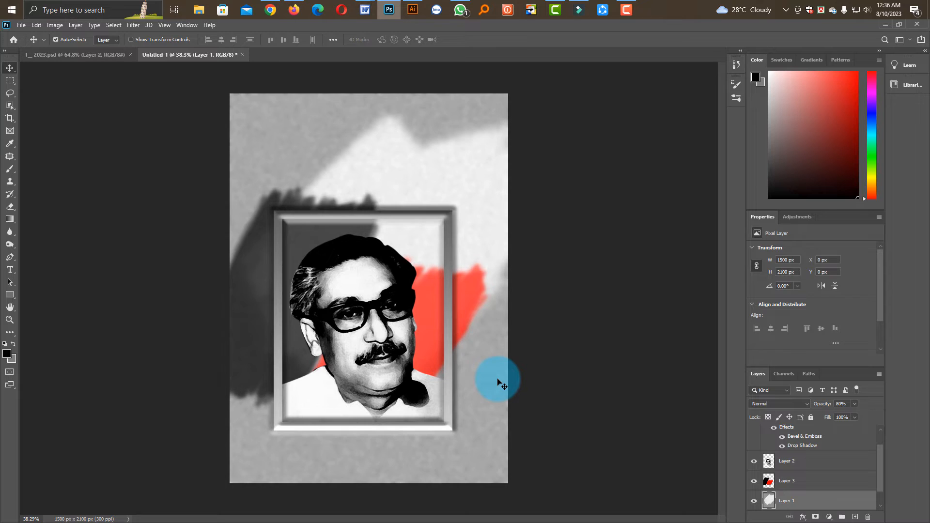
# - Save the poster as 15 Agu 23.psd, and place it in Illustrator's blank document with its layers flattened to a single image
pyautogui.hotkey('ctrl', 's')
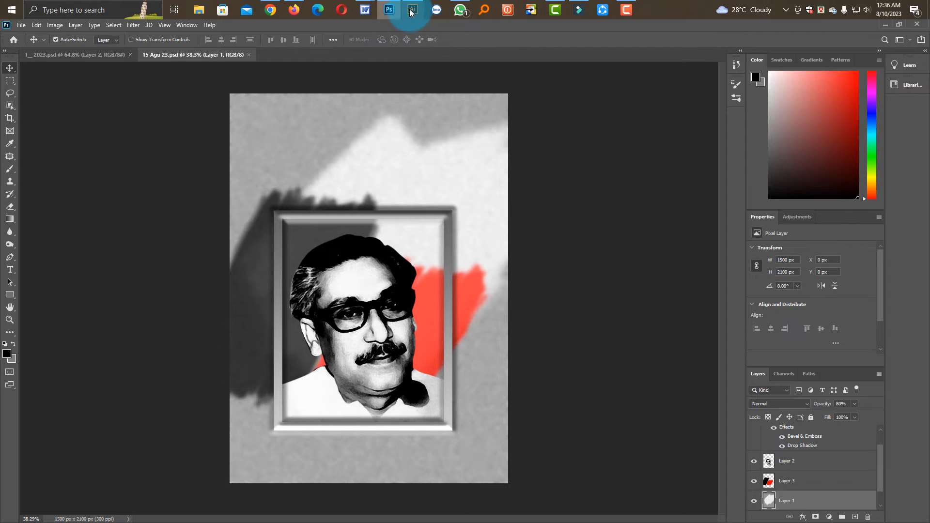
pyautogui.click(411, 9)
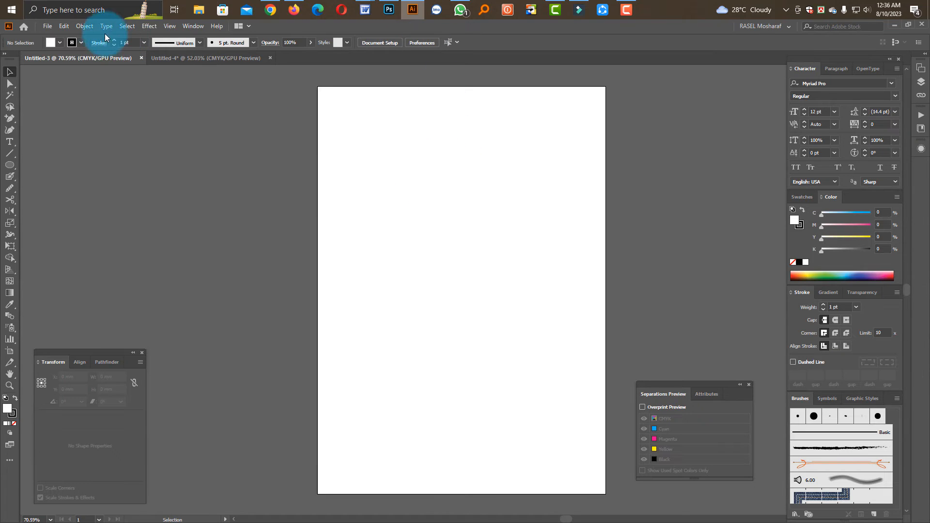
pyautogui.click(48, 26)
pyautogui.click(125, 182)
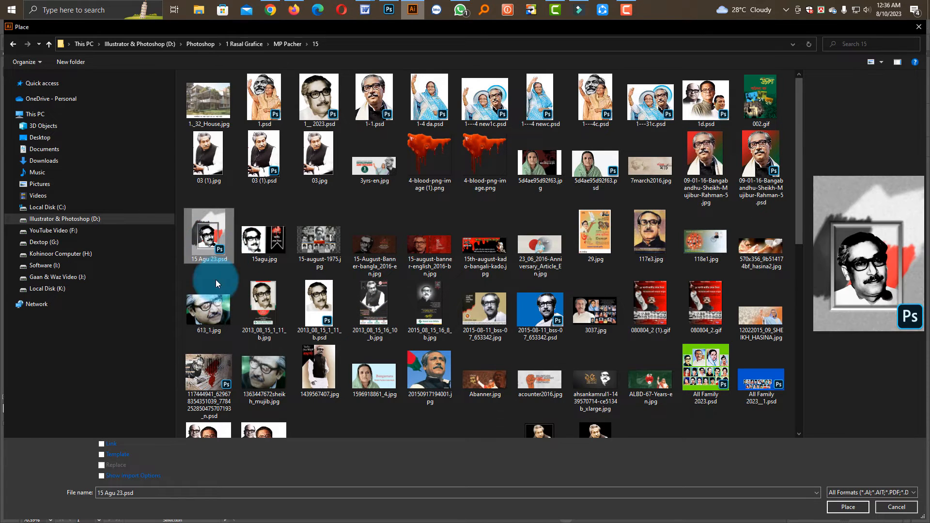
pyautogui.click(118, 475)
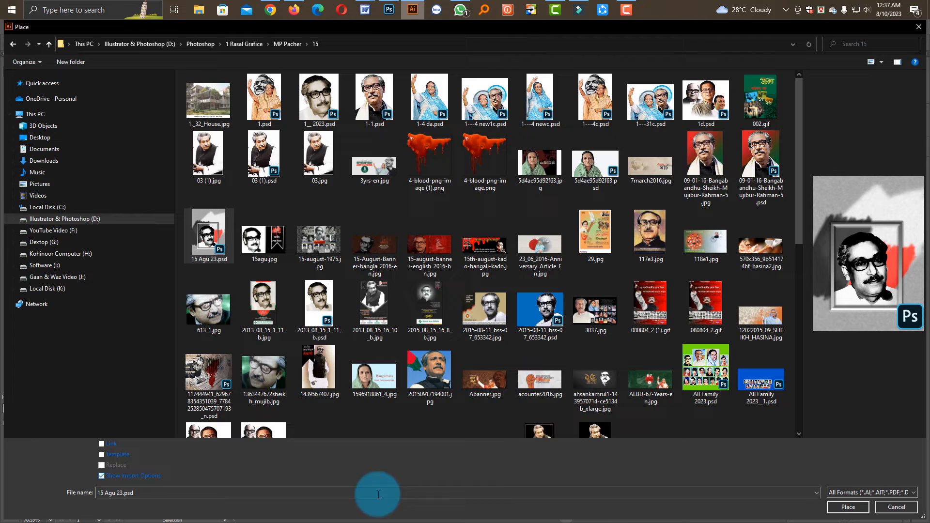
pyautogui.click(843, 507)
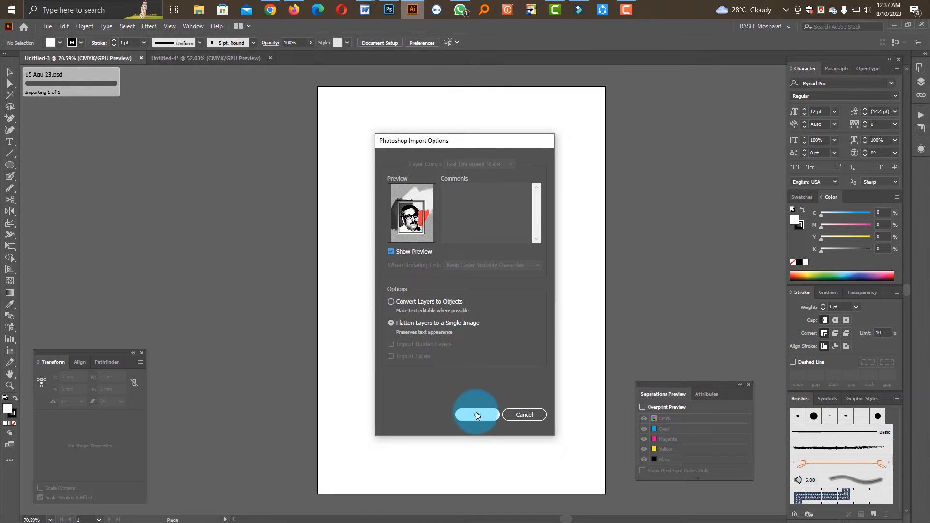
pyautogui.click(476, 414)
pyautogui.click(376, 147)
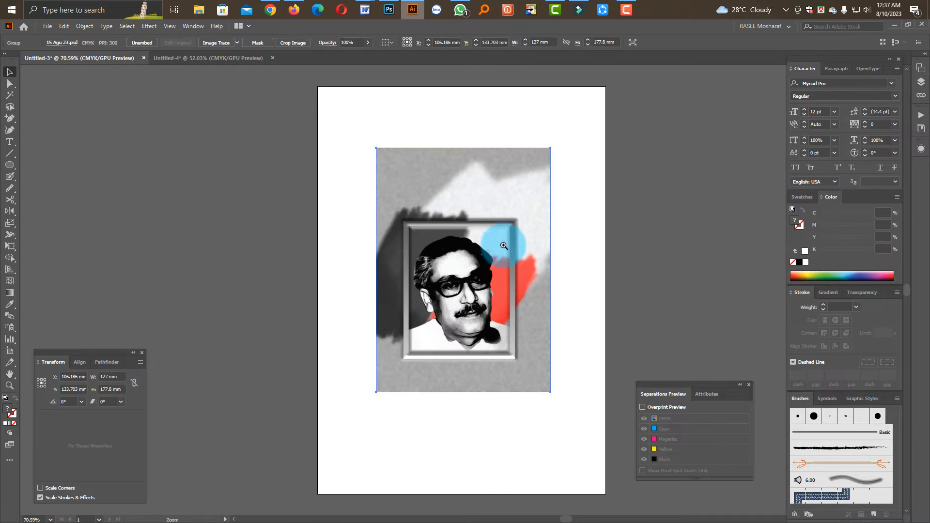
# - Draw a rectangle about 27 × 44 mm hanging from the poster's upper edge, near its left corner
pyautogui.click(10, 166)
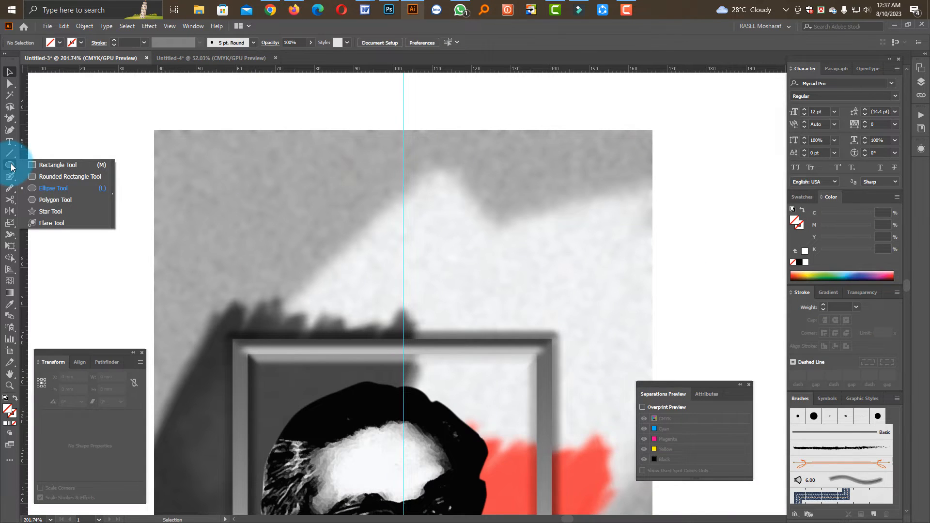
pyautogui.moveTo(12, 166); pyautogui.dragTo(70, 169)
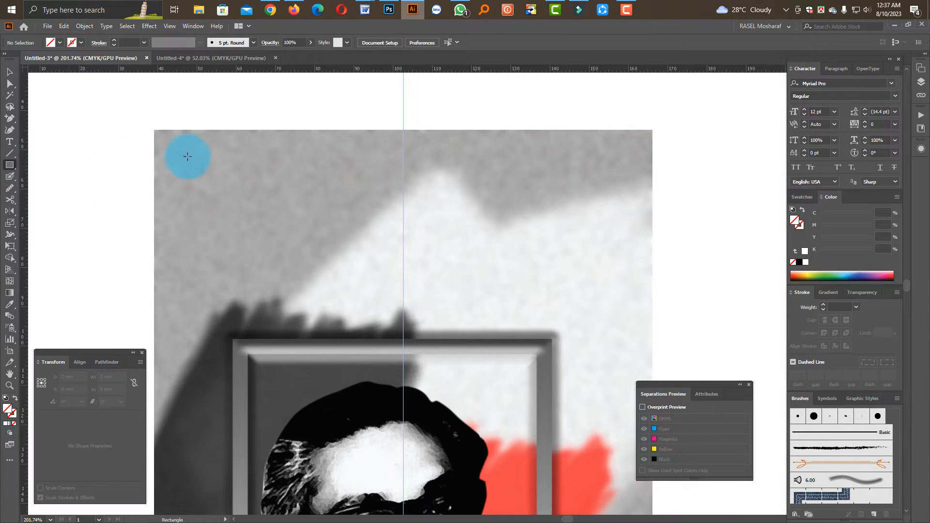
pyautogui.moveTo(211, 130); pyautogui.dragTo(320, 304)
# - Add an anchor point midway along the rectangle's lower edge and move it up to about Y 78.4 mm, forming a ribbon notch
pyautogui.click(10, 84)
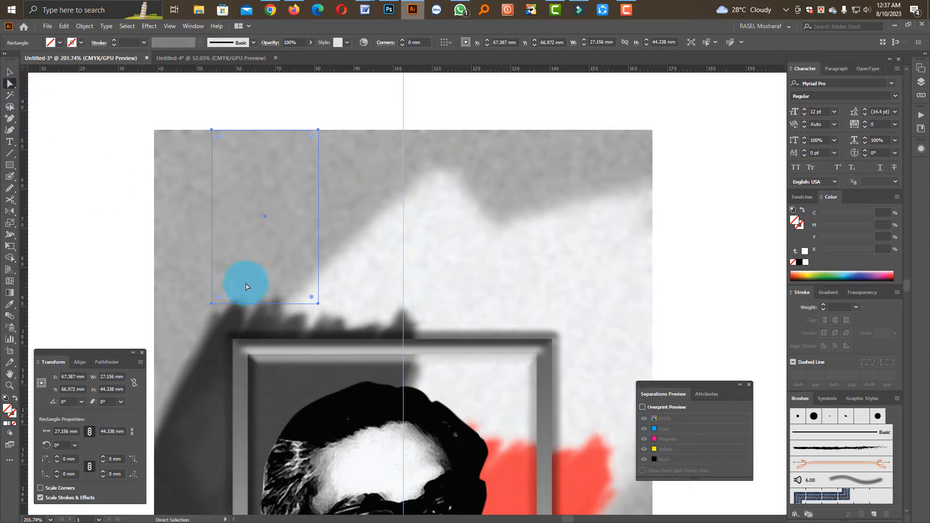
pyautogui.click(12, 120)
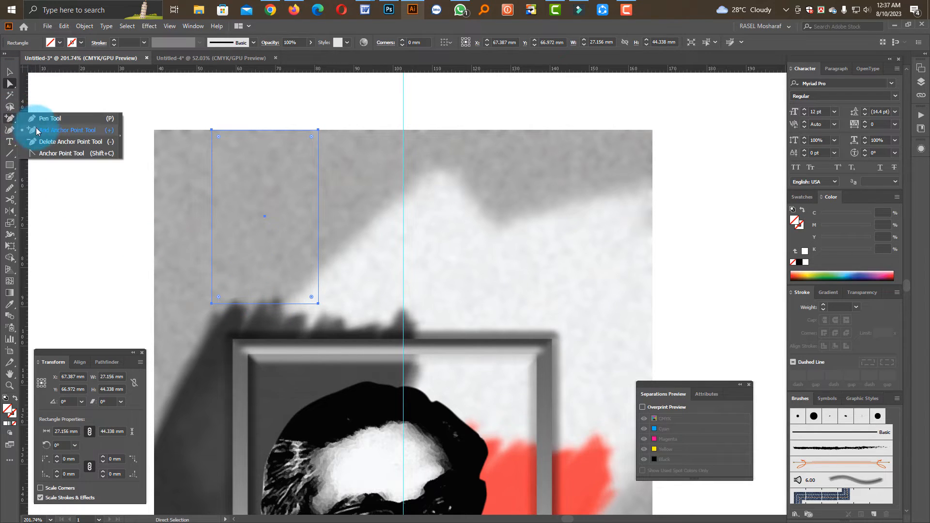
pyautogui.click(10, 123)
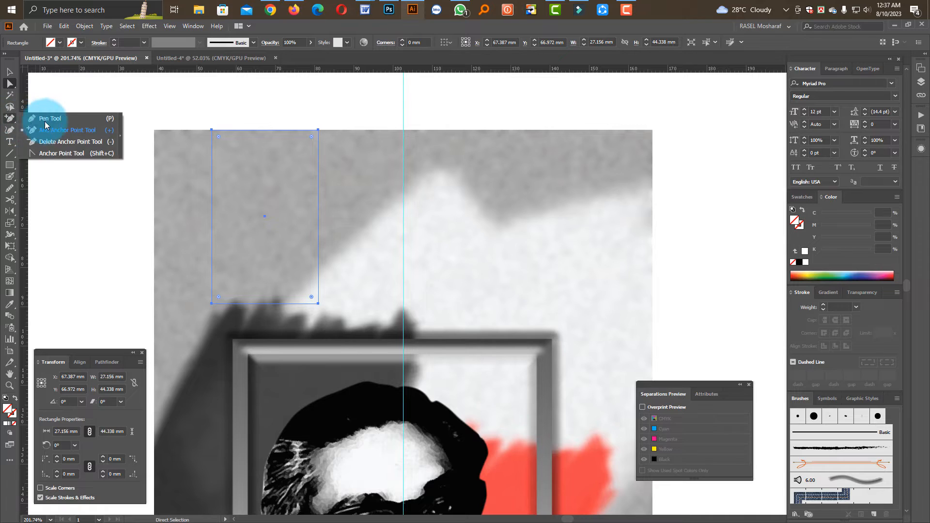
pyautogui.click(62, 131)
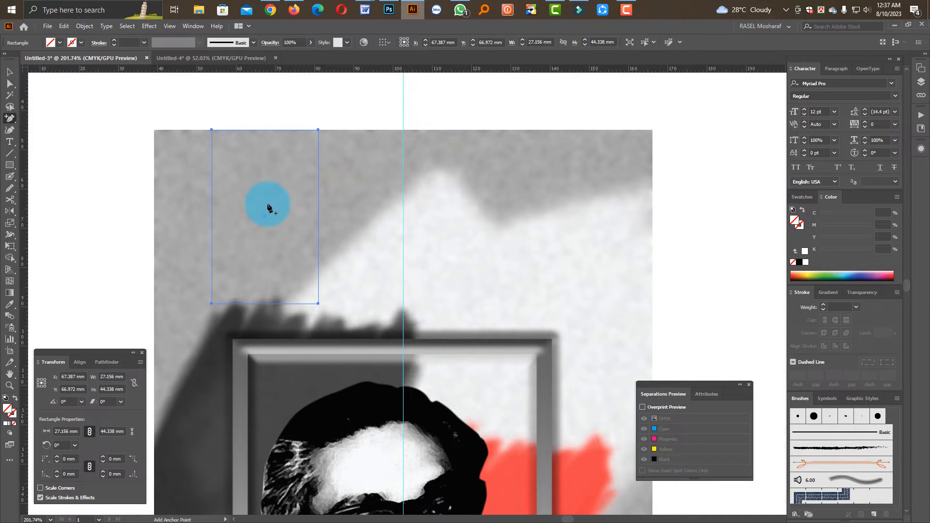
pyautogui.moveTo(264, 231); pyautogui.dragTo(265, 301)
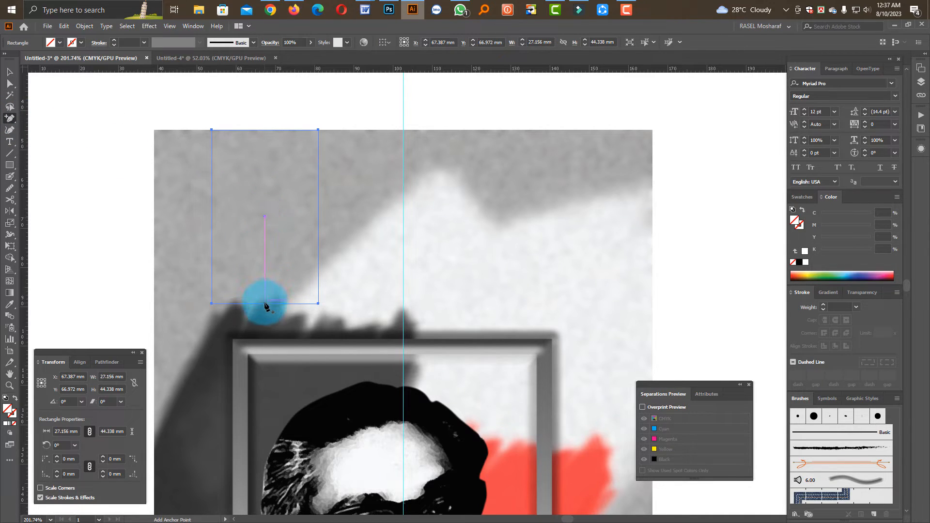
pyautogui.click(265, 303)
pyautogui.click(10, 83)
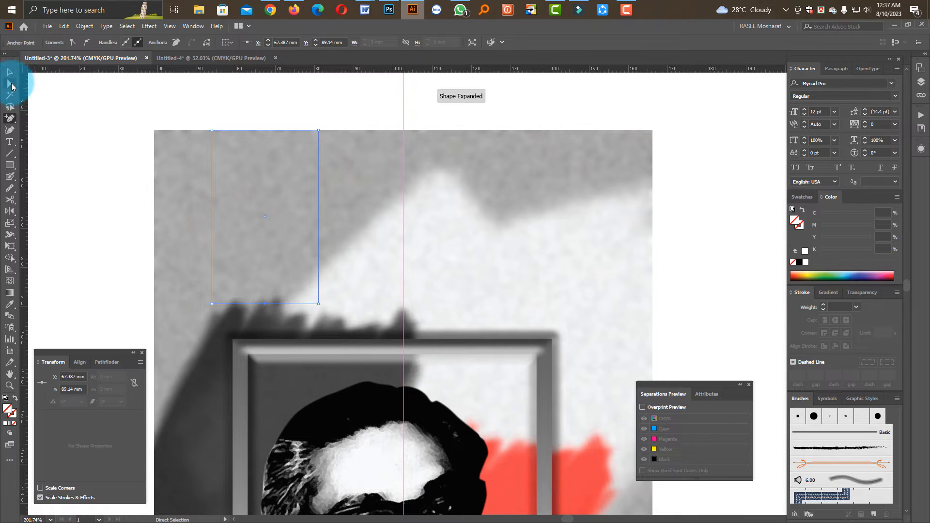
pyautogui.click(269, 307)
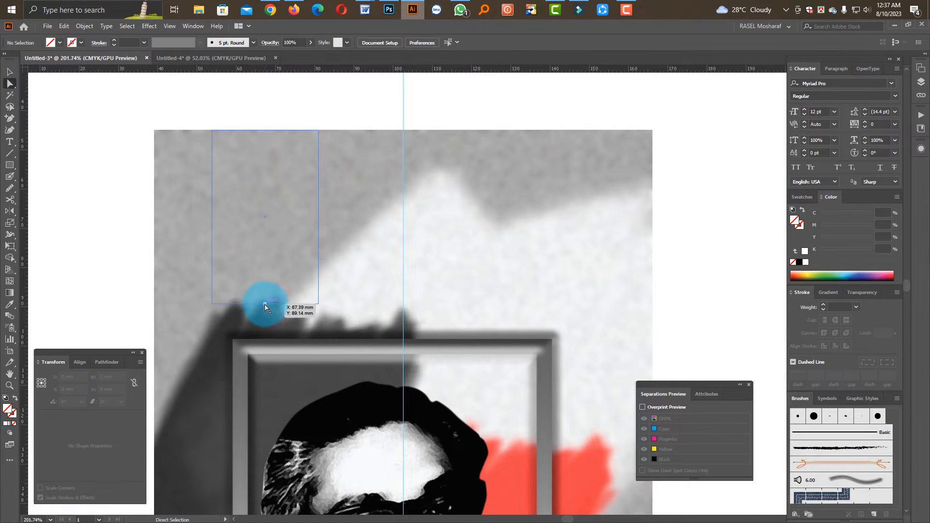
pyautogui.moveTo(264, 304); pyautogui.dragTo(264, 262)
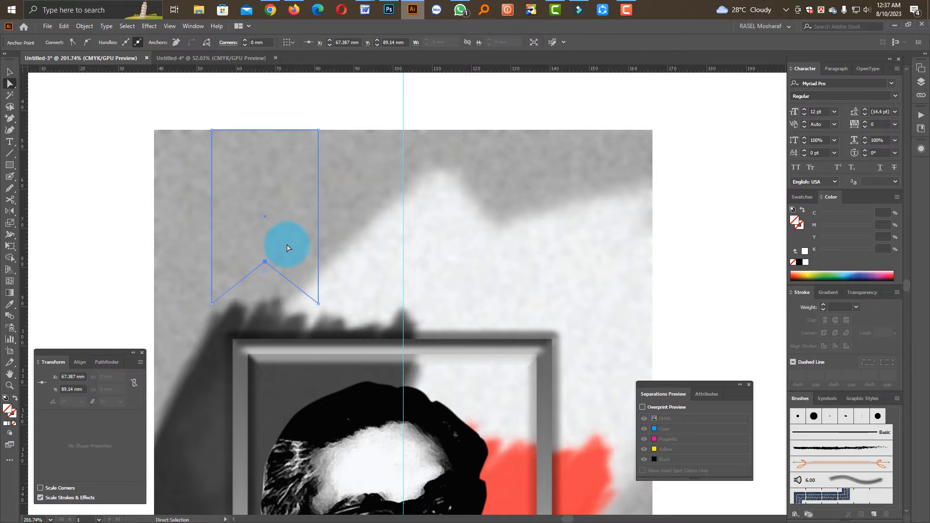
# - Fill the notched ribbon shape with black (K 100%) and select the whole shape
pyautogui.click(798, 262)
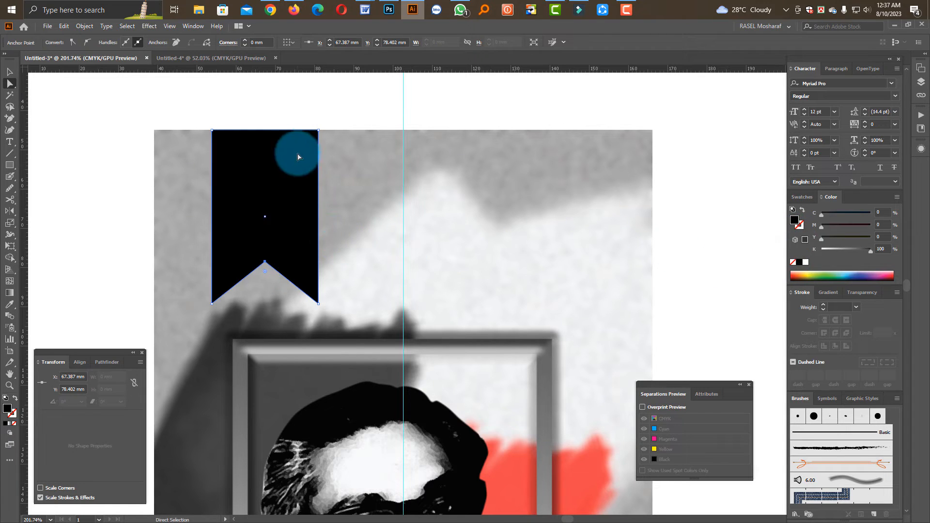
pyautogui.click(270, 212)
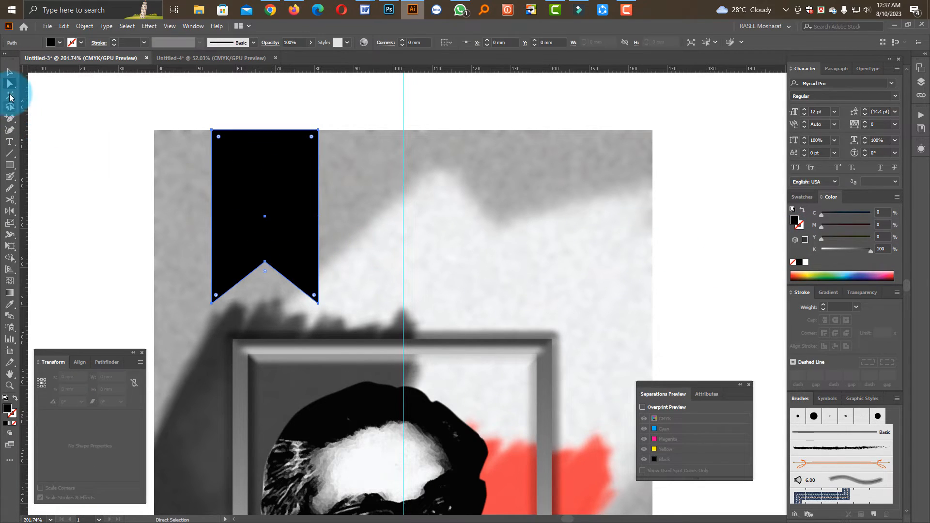
pyautogui.click(9, 72)
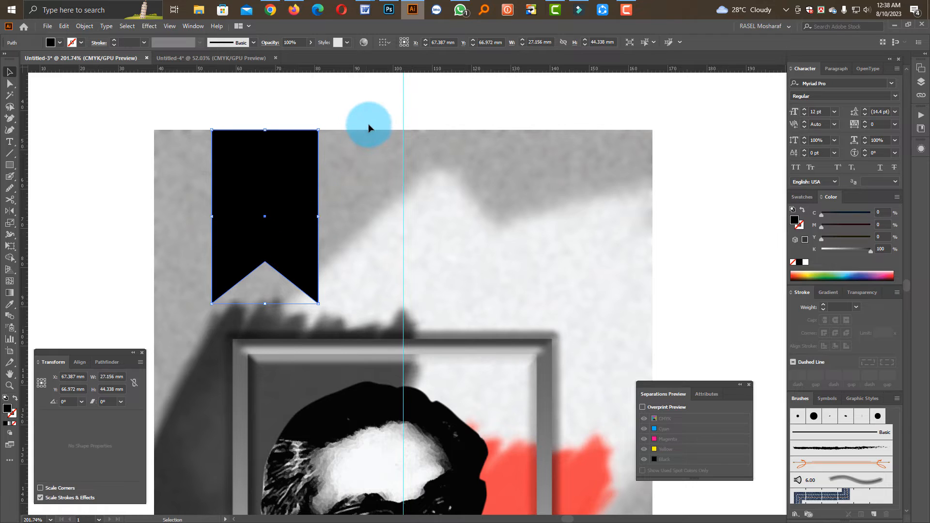
# - Shift the black ribbon slightly left and start a text line beside it in the SutonnyMJ font
pyautogui.moveTo(294, 194); pyautogui.dragTo(289, 196)
pyautogui.click(90, 167)
pyautogui.click(9, 141)
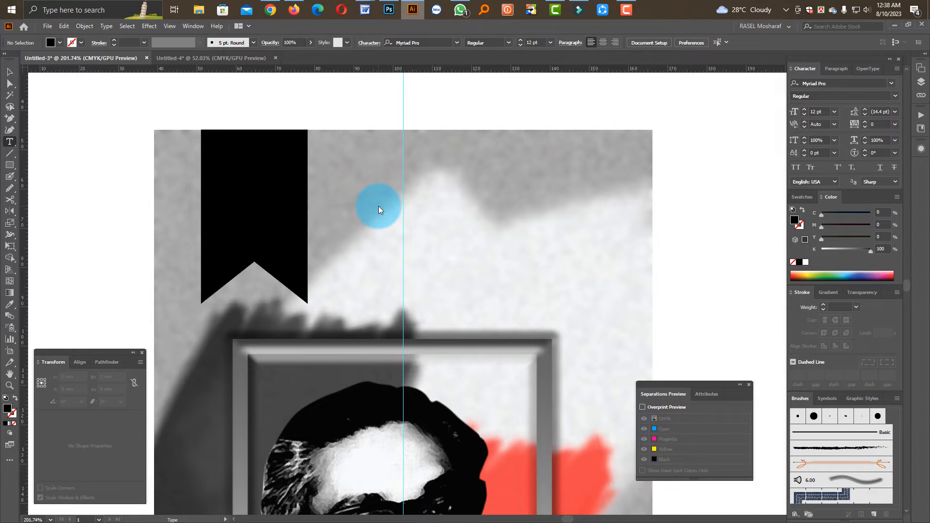
pyautogui.click(379, 205)
pyautogui.click(803, 80)
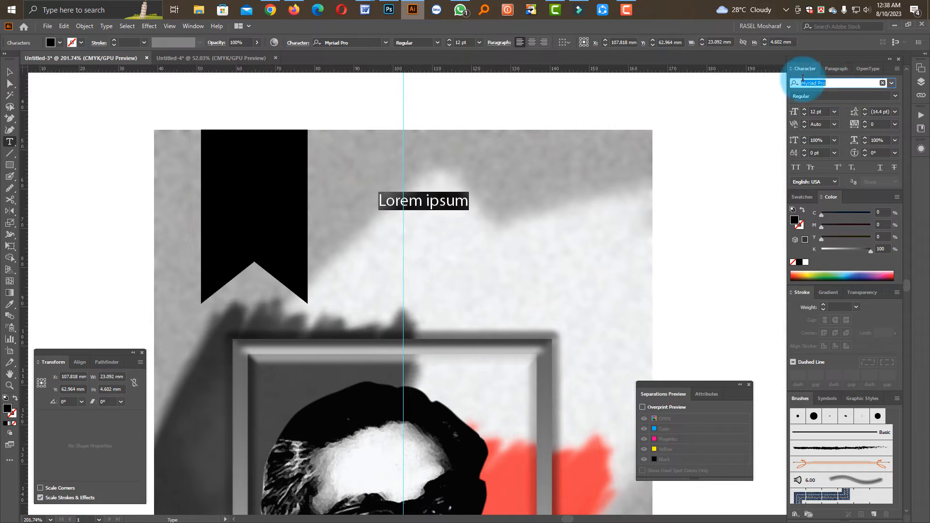
pyautogui.write('Sut')
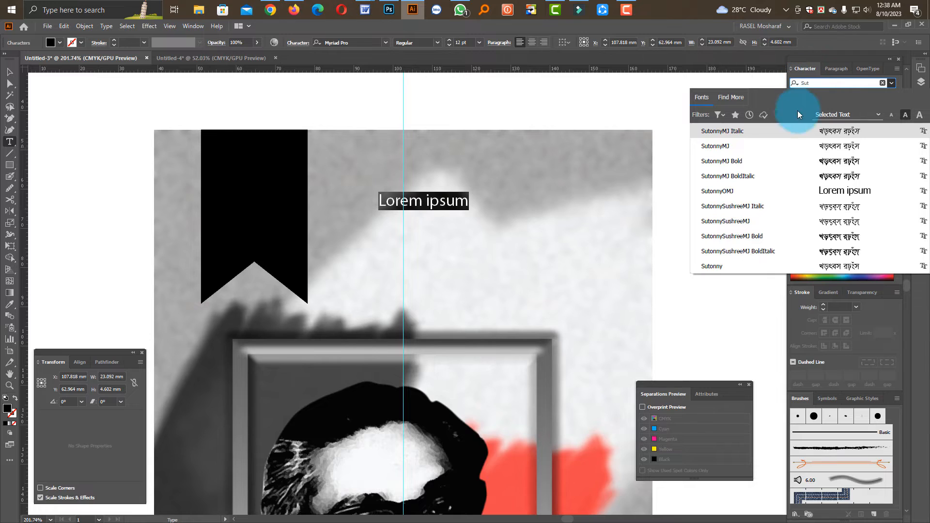
pyautogui.click(780, 152)
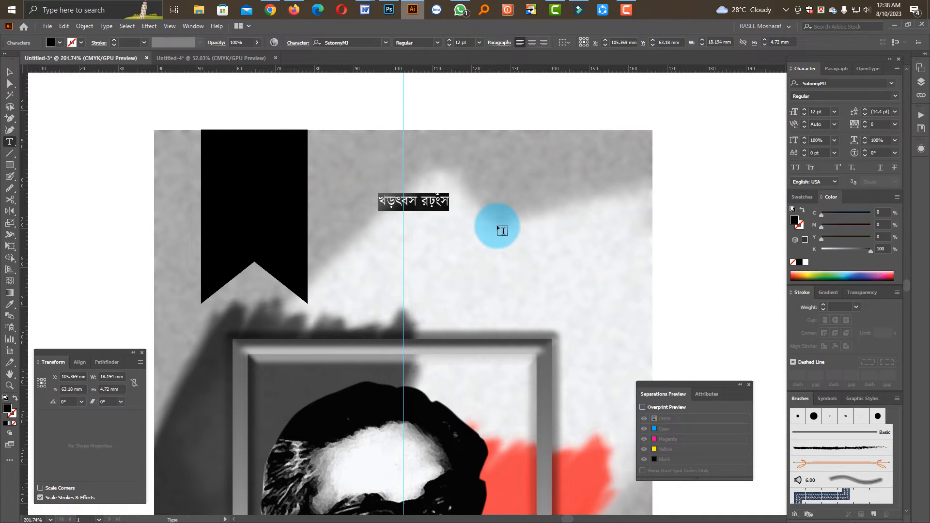
# - Enter "হাজার বছরের শ্রেষ্ঠ বাঙালী জাতির পিতা বঙ্গবন্ধু" and "শেখ মুজিবুর রহমানের" as two lines centred on the guide, and copy the second line below
pyautogui.press('Escape')
pyautogui.moveTo(399, 208)
pyautogui.mouseDown()
pyautogui.moveTo(419, 214)
pyautogui.moveTo(417, 222)
pyautogui.moveTo(416, 205)
pyautogui.mouseUp()
pyautogui.doubleClick(416, 204)
pyautogui.hotkey('ctrl', 'a')
pyautogui.write('রভঁ')
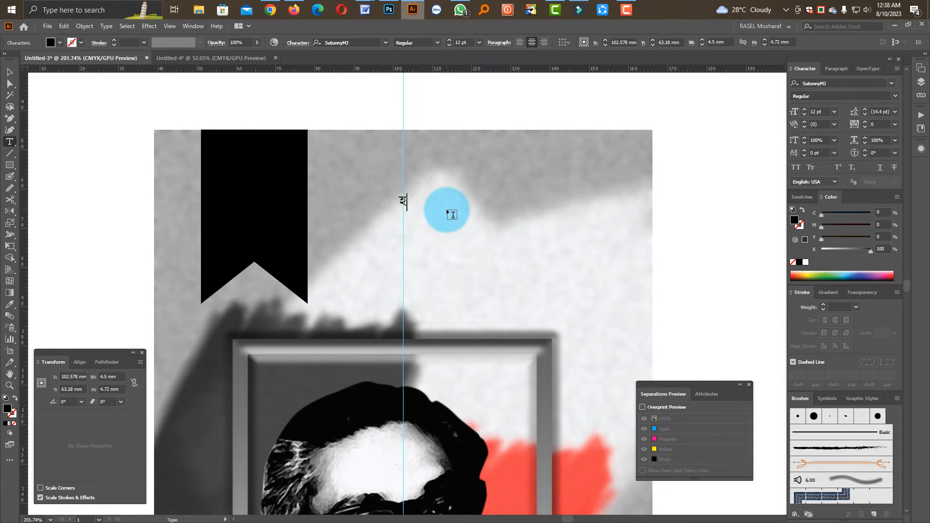
pyautogui.write('বছরের শ্রেষ্ঠ বাঙালী জাতির পিতা বঙ্গবন্ধু শেখ মুজিবুর রহমানের')
pyautogui.press('Escape')
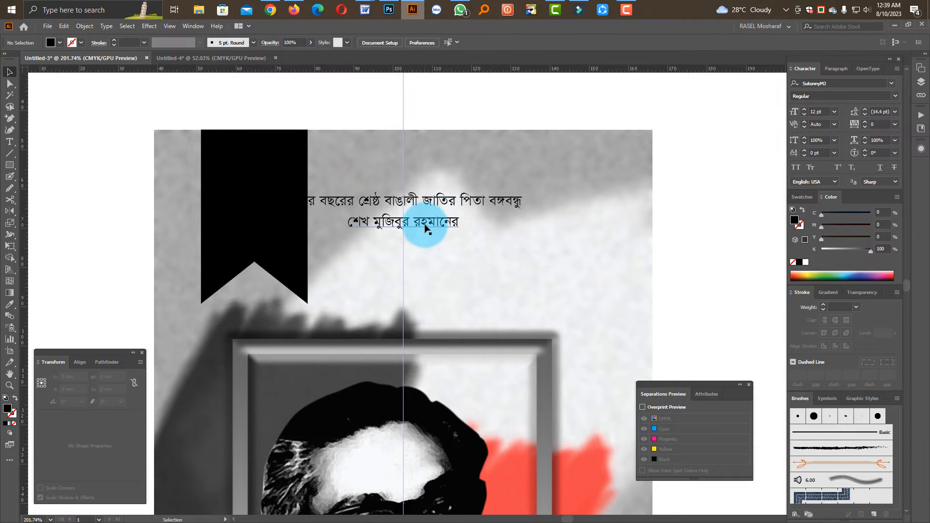
pyautogui.moveTo(429, 225); pyautogui.dragTo(426, 248)
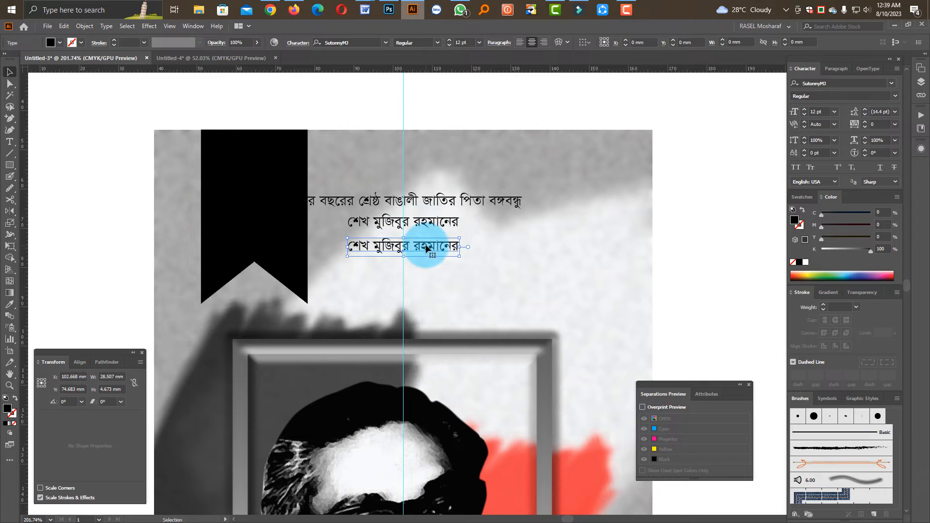
pyautogui.press('t')
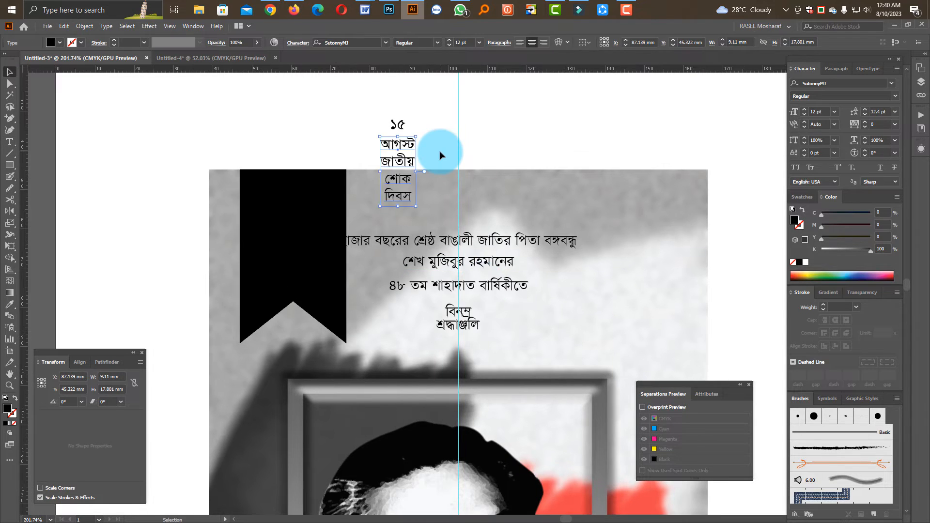
# - Tighten the leading of the stacked "আগস্ট জাতীয় শোক দিবস" text to 10.4 pt
pyautogui.hotkey('alt', 'Down')
pyautogui.press('Escape')
pyautogui.hotkey('alt', 'Up')
pyautogui.hotkey('alt', 'Up')
pyautogui.hotkey('alt', 'Up')
pyautogui.hotkey('alt', 'Down')
pyautogui.hotkey('alt', 'Up')
pyautogui.hotkey('alt', 'Down')
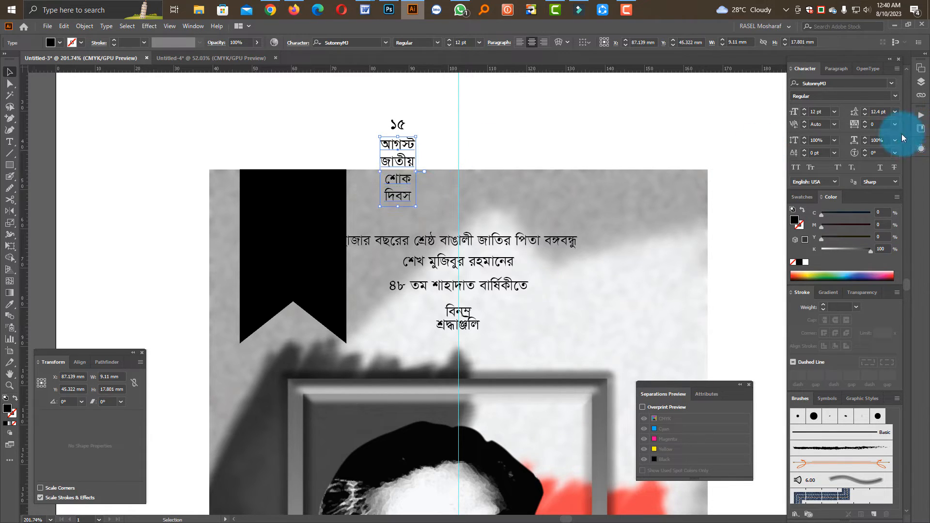
pyautogui.click(452, 202)
pyautogui.click(394, 192)
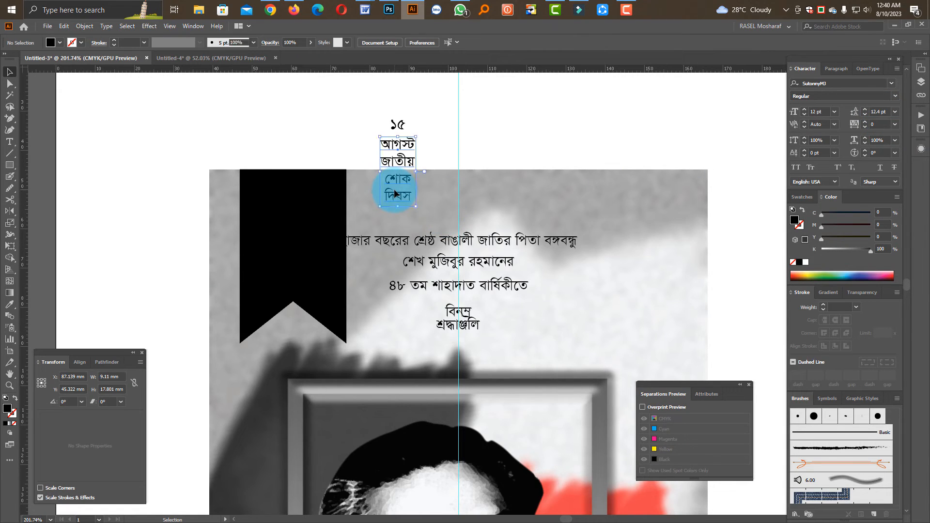
pyautogui.hotkey('alt', 'Down')
pyautogui.hotkey('alt', 'Down')
pyautogui.hotkey('alt', 'Down')
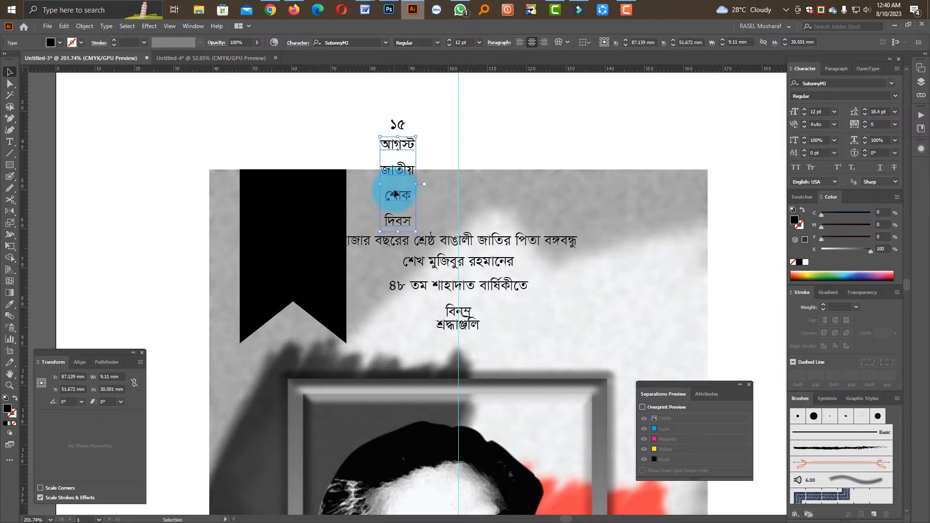
pyautogui.hotkey('alt', 'Up')
pyautogui.hotkey('alt', 'Up')
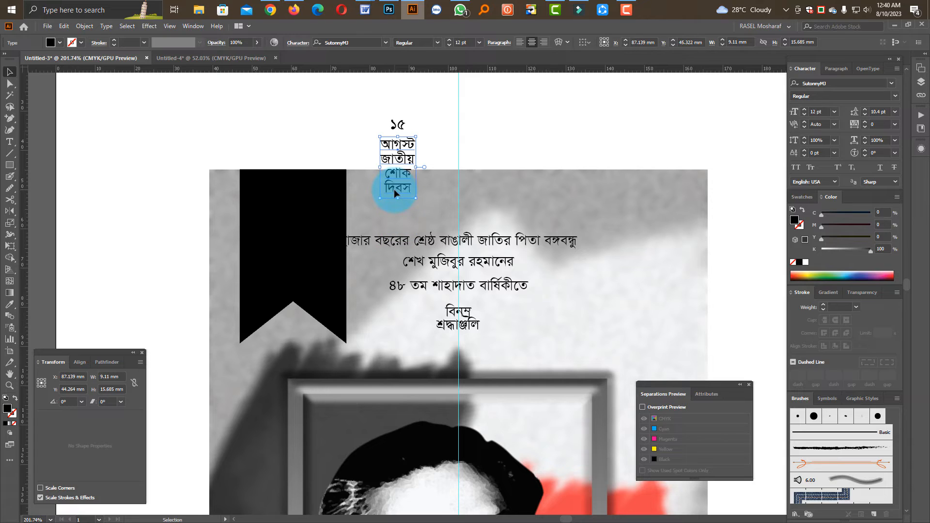
# - Place the stacked words on the ribbon at about 16.9 pt, make them Bold and white, and centre them across it
pyautogui.moveTo(394, 189); pyautogui.dragTo(298, 300)
pyautogui.click(895, 96)
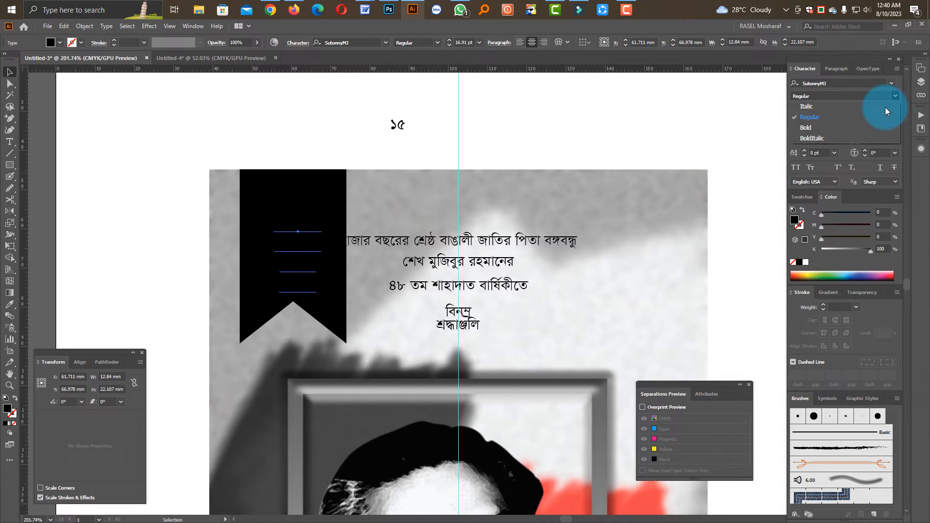
pyautogui.click(813, 128)
pyautogui.click(821, 250)
pyautogui.click(871, 237)
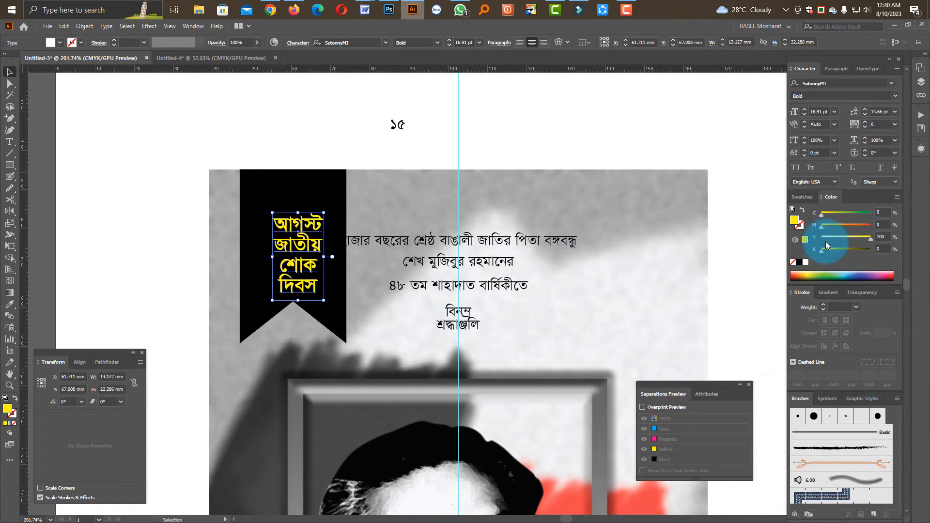
pyautogui.hotkey('ctrl', 'z')
pyautogui.moveTo(303, 274); pyautogui.dragTo(298, 273)
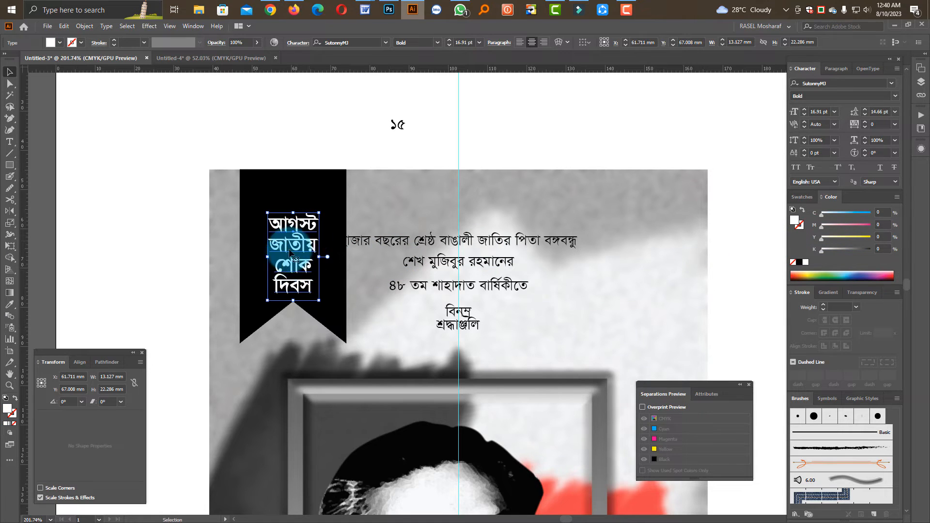
# - Enlarge the "১৫" text to about 45 pt and set its font to Li Liakat Kalikapur ANSI V1
pyautogui.click(403, 129)
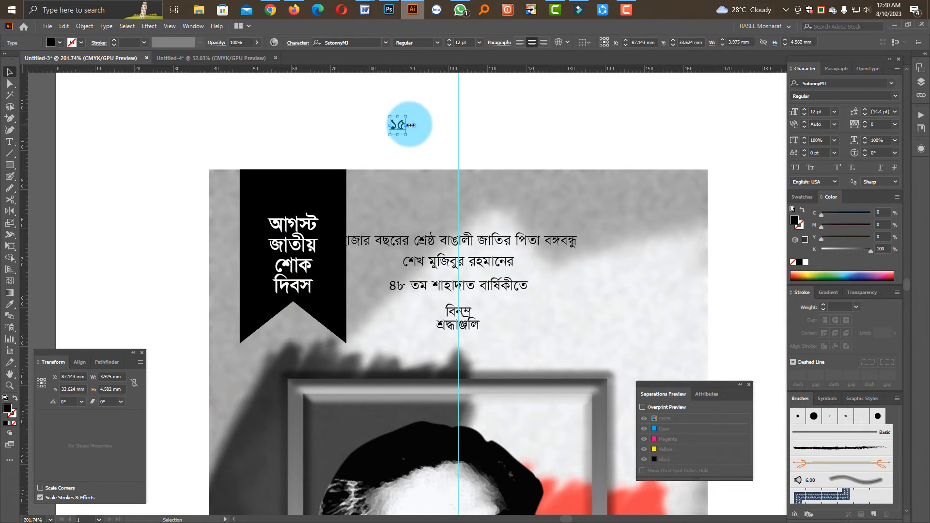
pyautogui.moveTo(409, 125); pyautogui.dragTo(431, 125)
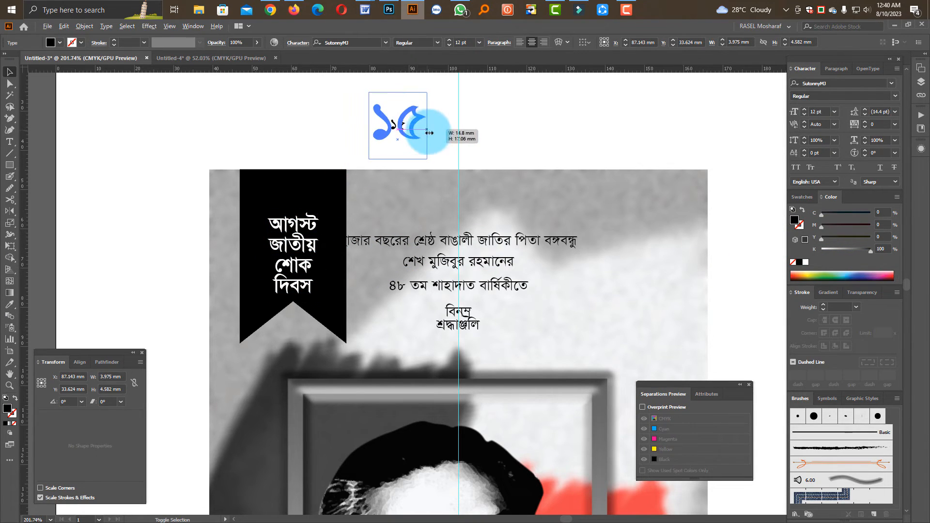
pyautogui.click(895, 96)
pyautogui.click(824, 121)
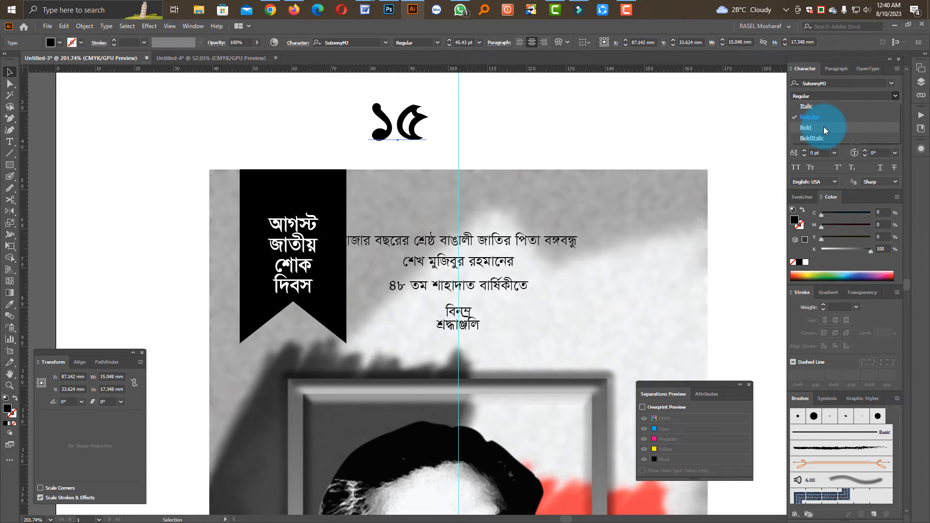
pyautogui.keyDown('shift'); pyautogui.click(284, 237); pyautogui.keyUp('shift')
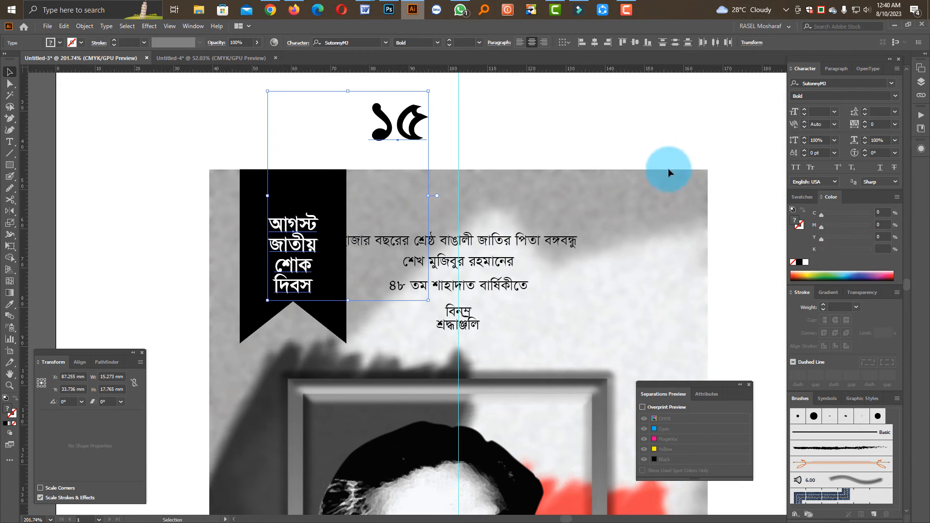
pyautogui.click(415, 135)
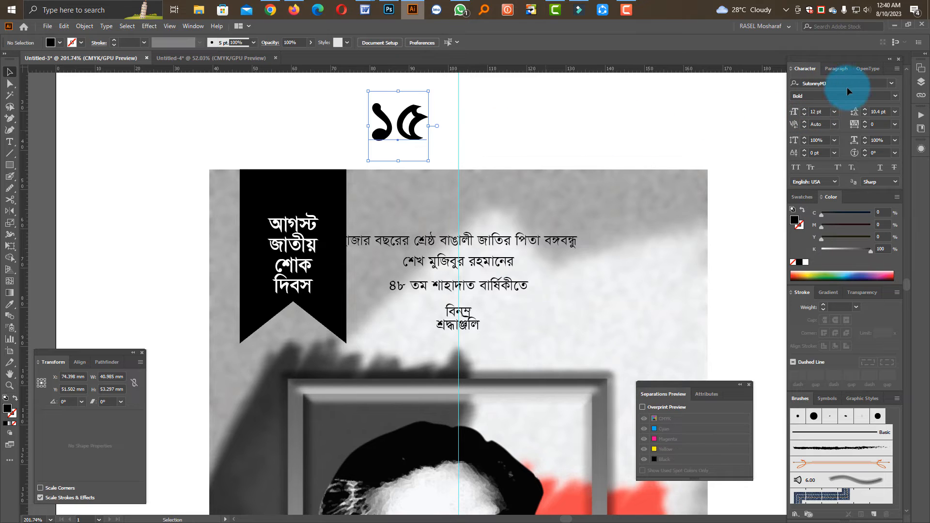
pyautogui.click(435, 124)
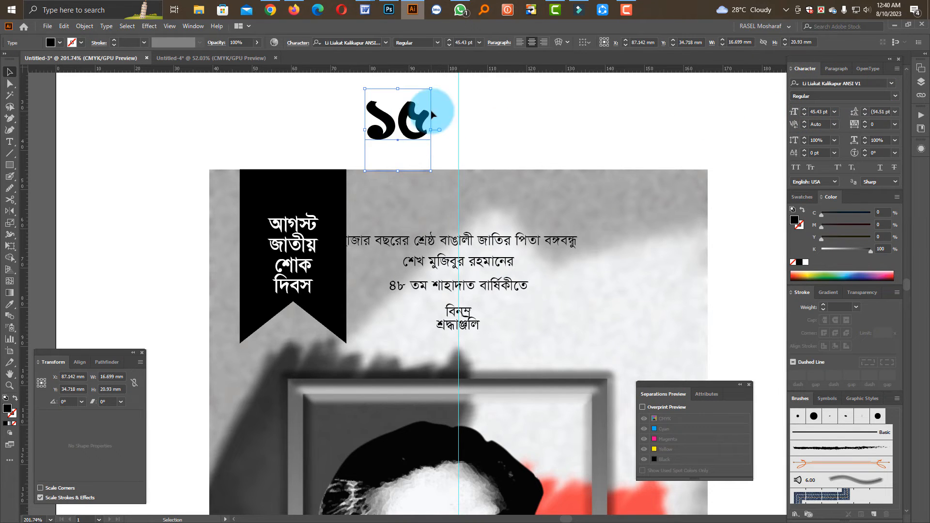
# - Place the "১৫" in white above the stacked words on the ribbon, and resize both texts to about 13 mm wide
pyautogui.moveTo(296, 167); pyautogui.dragTo(300, 186)
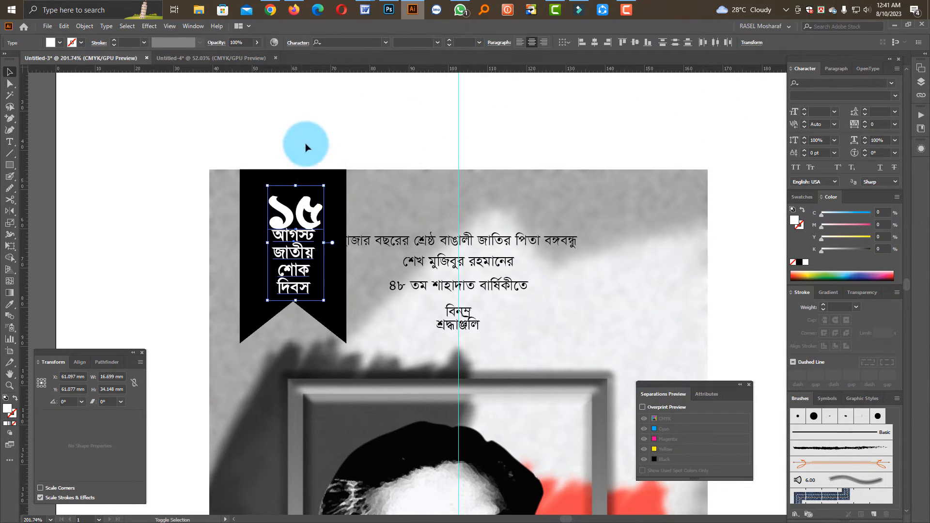
pyautogui.click(305, 145)
pyautogui.click(311, 220)
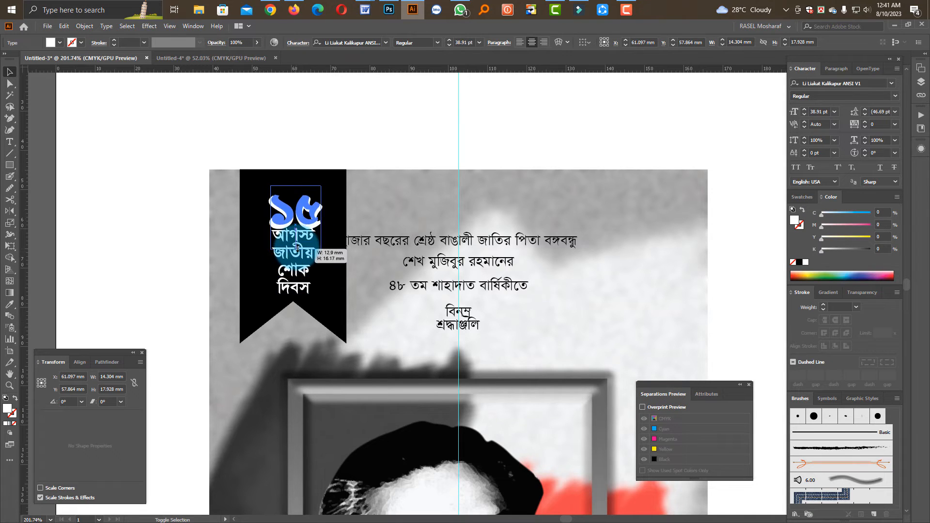
pyautogui.click(309, 254)
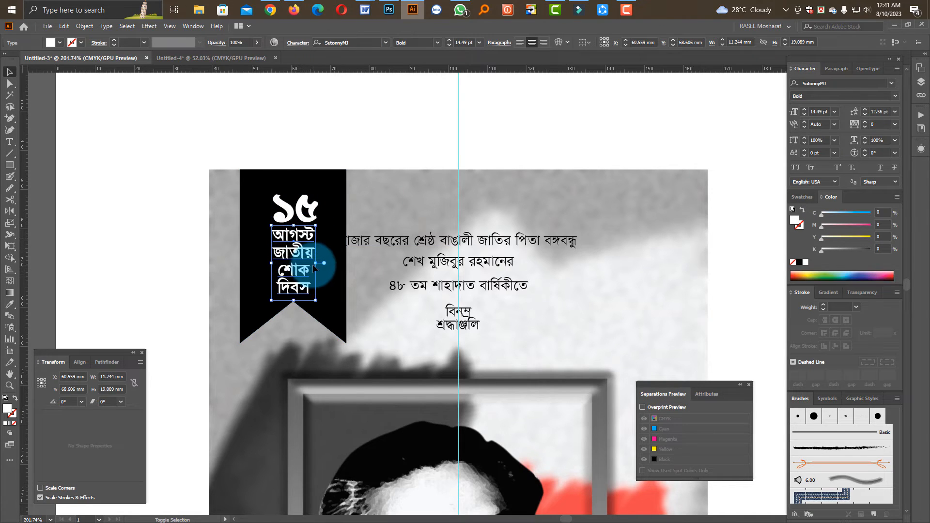
pyautogui.moveTo(316, 263); pyautogui.dragTo(319, 263)
pyautogui.keyDown('shift'); pyautogui.click(304, 211); pyautogui.keyUp('shift')
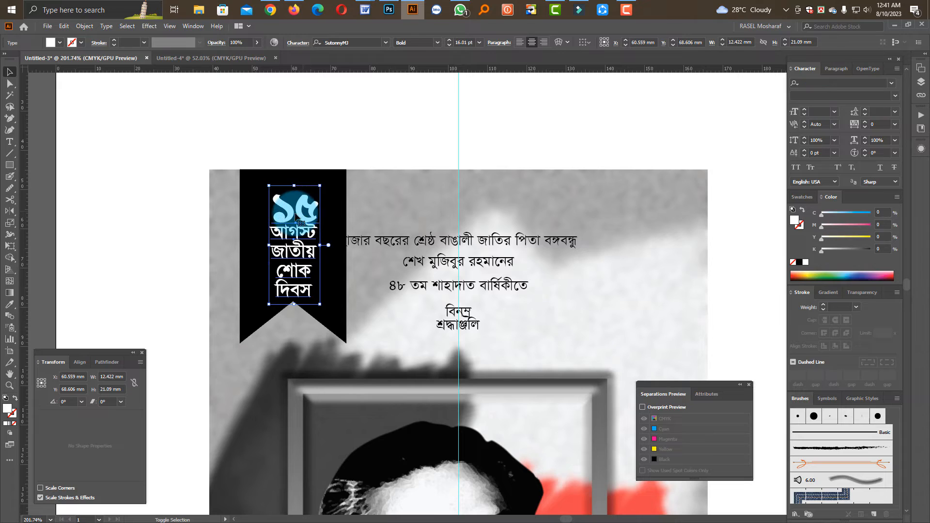
pyautogui.moveTo(294, 186); pyautogui.dragTo(295, 181)
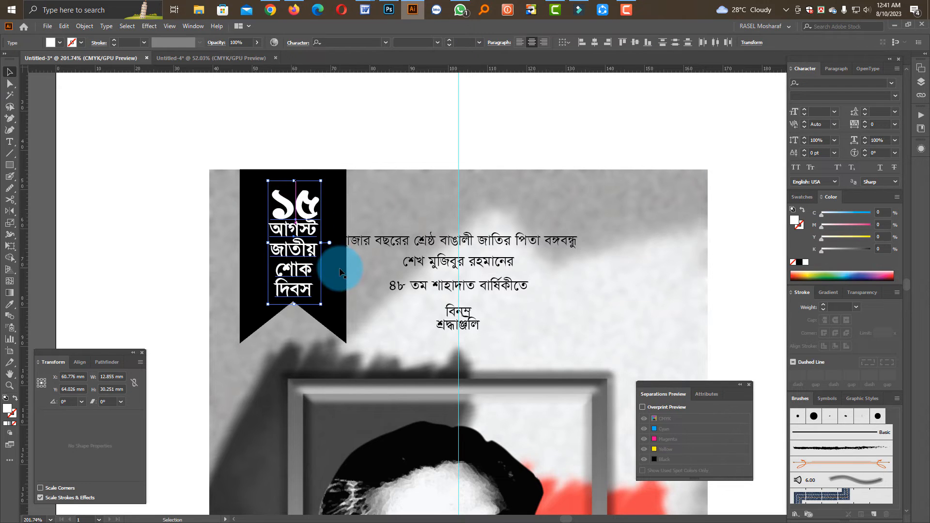
# - Narrow the ribbon to about 23 mm and adjust its notched lower end for a height of about 43.5 mm
pyautogui.click(339, 267)
pyautogui.moveTo(293, 343); pyautogui.dragTo(294, 316)
pyautogui.press('a')
pyautogui.moveTo(326, 354); pyautogui.dragTo(228, 272)
pyautogui.click(338, 320)
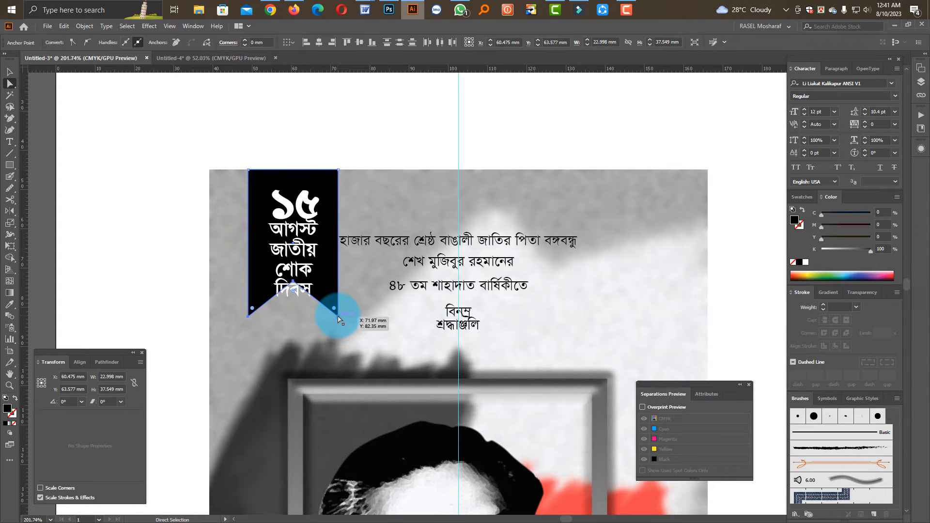
pyautogui.moveTo(339, 318); pyautogui.dragTo(341, 340)
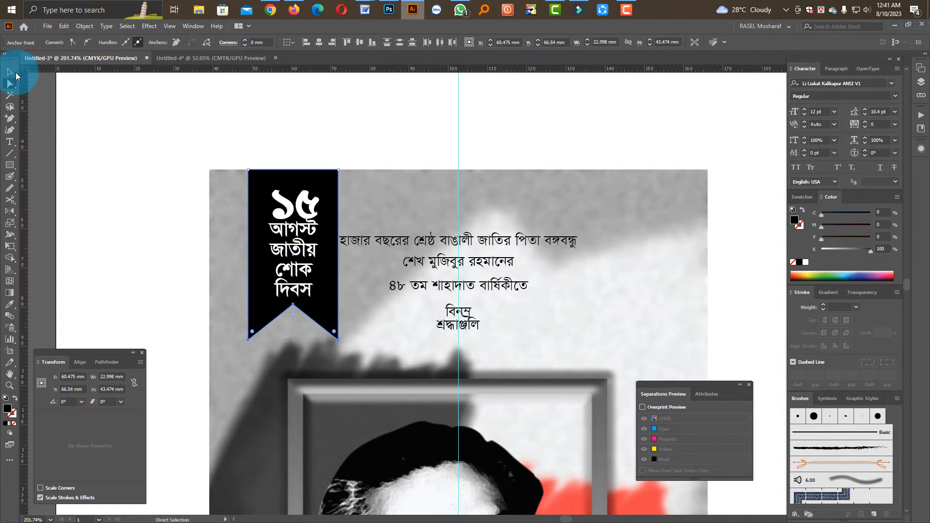
# - Move the ribbon together with its texts slightly left, to about X 58.25 mm
pyautogui.click(12, 72)
pyautogui.moveTo(208, 115); pyautogui.dragTo(344, 317)
pyautogui.moveTo(317, 286); pyautogui.dragTo(288, 246)
pyautogui.hotkey('ctrl', 'z')
pyautogui.keyDown('shift'); pyautogui.click(384, 243); pyautogui.keyUp('shift')
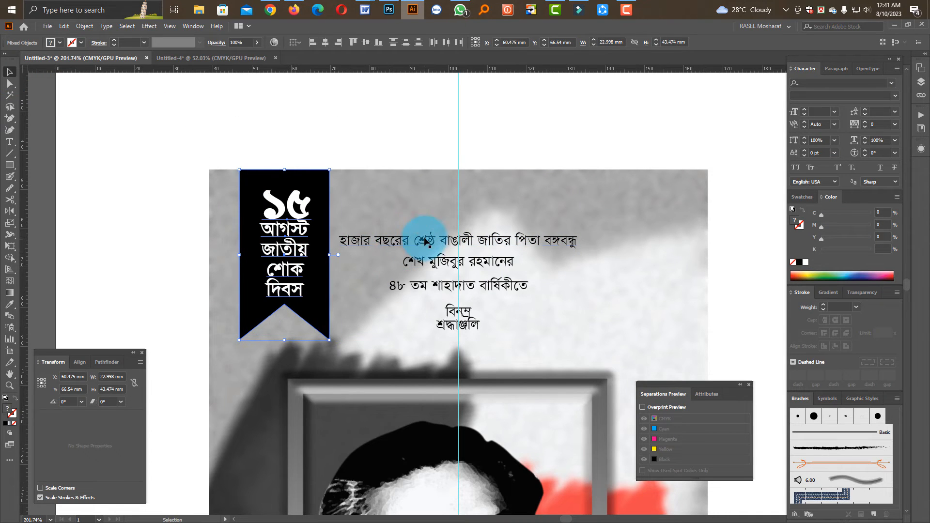
pyautogui.click(339, 145)
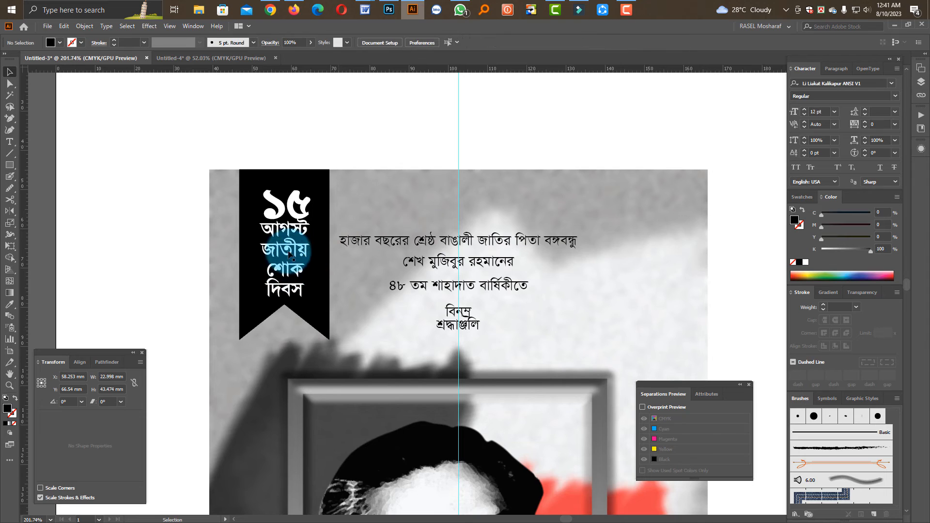
pyautogui.click(286, 273)
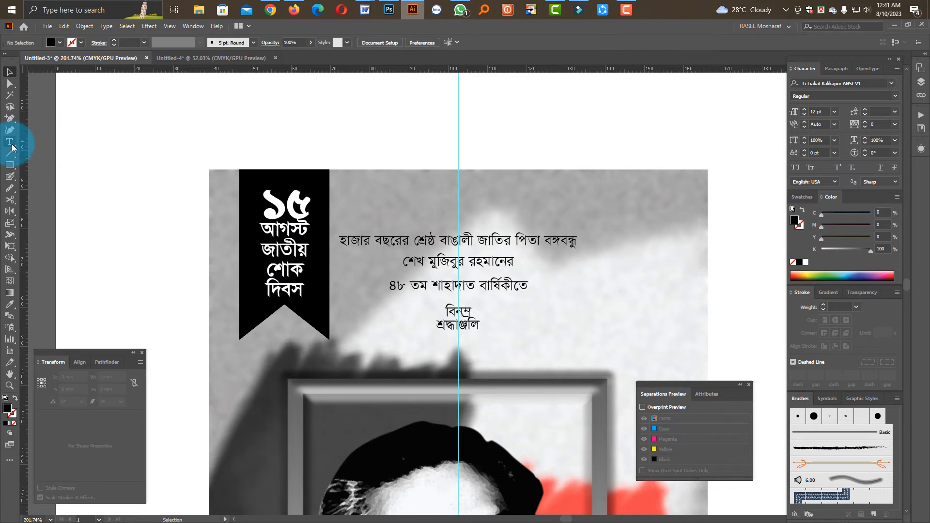
# - Paint a short freehand Paintbrush stroke, about 18 × 13 mm, above the ribbon
pyautogui.moveTo(9, 176); pyautogui.dragTo(46, 182)
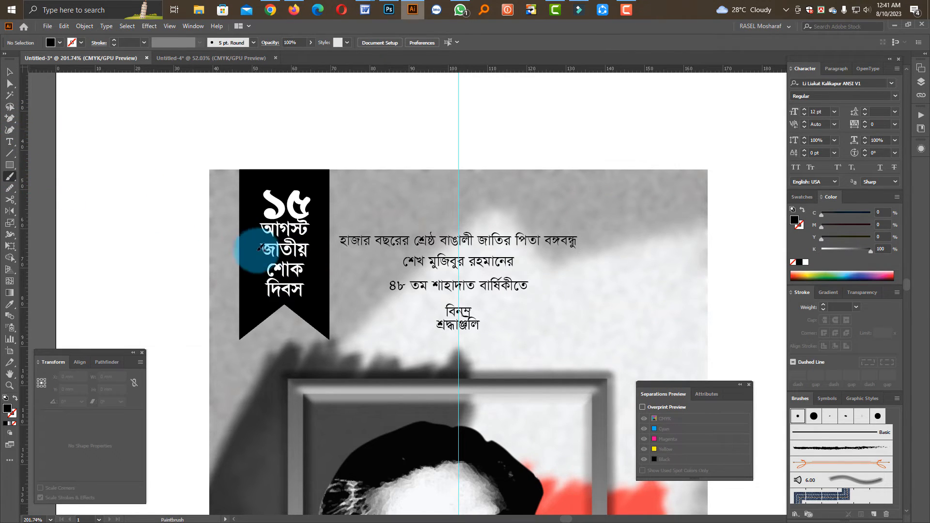
pyautogui.moveTo(279, 153)
pyautogui.mouseDown()
pyautogui.moveTo(338, 104)
pyautogui.moveTo(334, 118)
pyautogui.mouseUp()
pyautogui.click(9, 71)
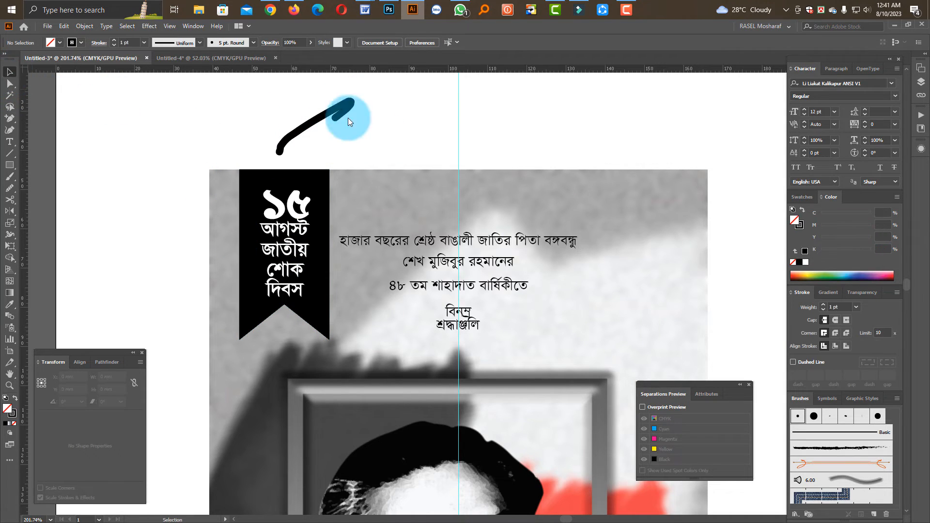
# - Load the Artistic_Ink brush library and apply its solid tapering ink brush with a dry, broken end to the freehand stroke
pyautogui.click(344, 115)
pyautogui.click(838, 446)
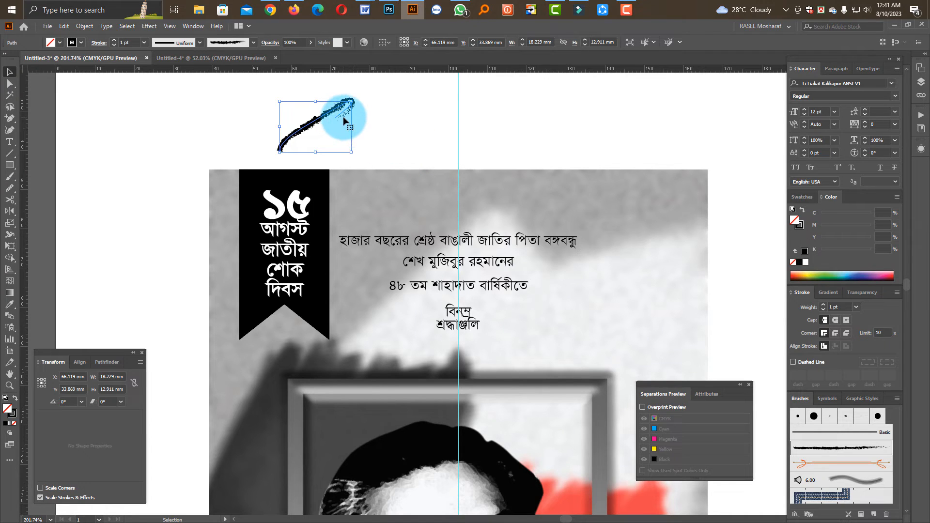
pyautogui.click(896, 400)
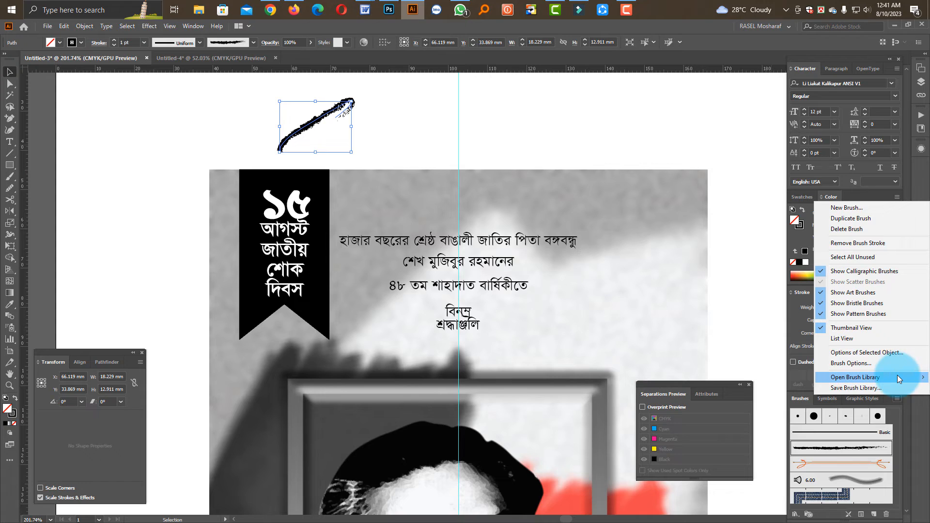
pyautogui.moveTo(897, 375)
pyautogui.moveTo(787, 388)
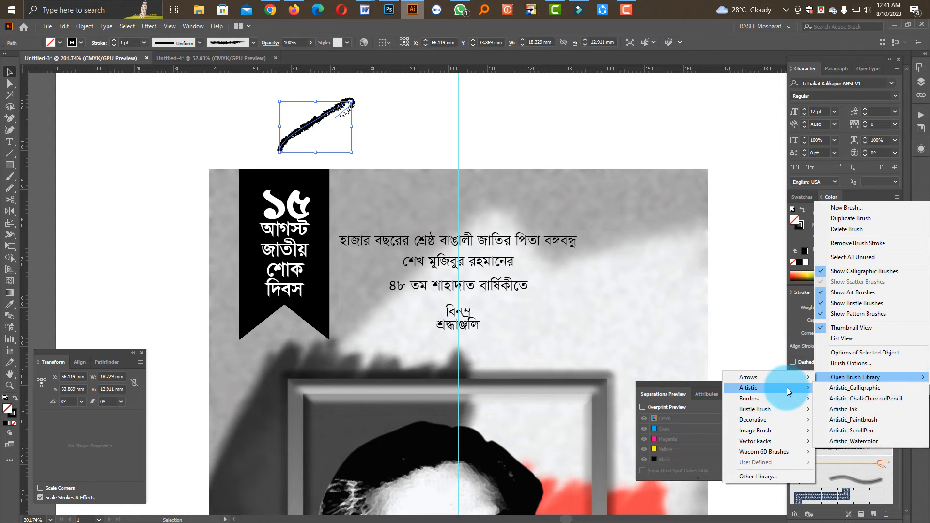
pyautogui.click(844, 409)
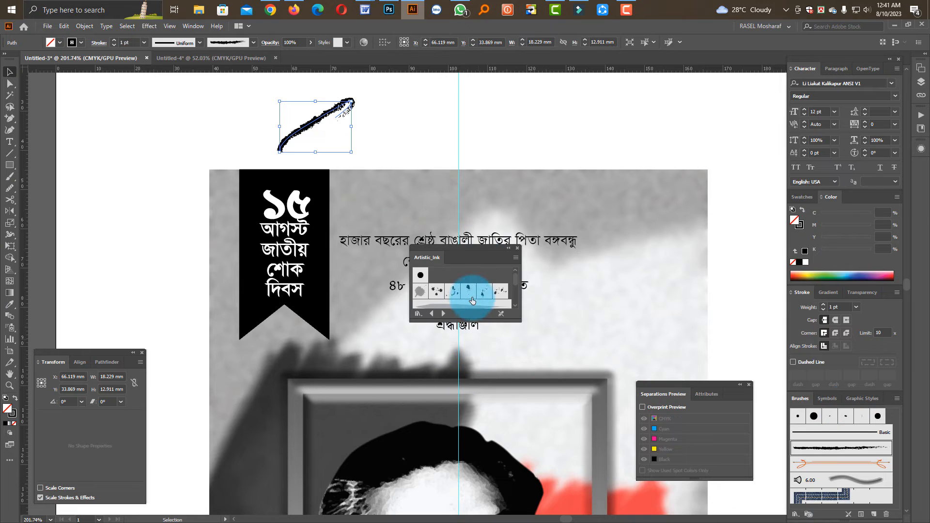
pyautogui.click(469, 299)
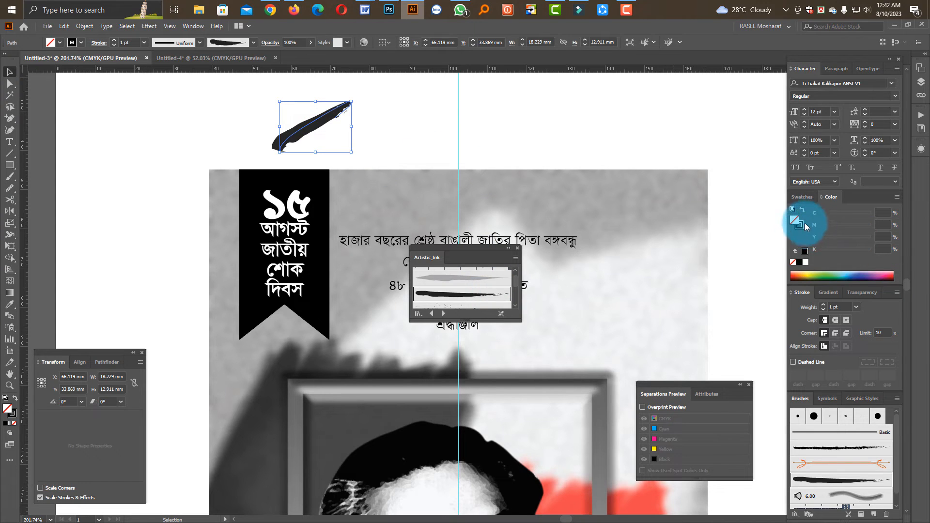
# - Colour the brush stroke red, move it over the ribbon's stacked words, and set its stroke weight to 2 pt
pyautogui.click(803, 198)
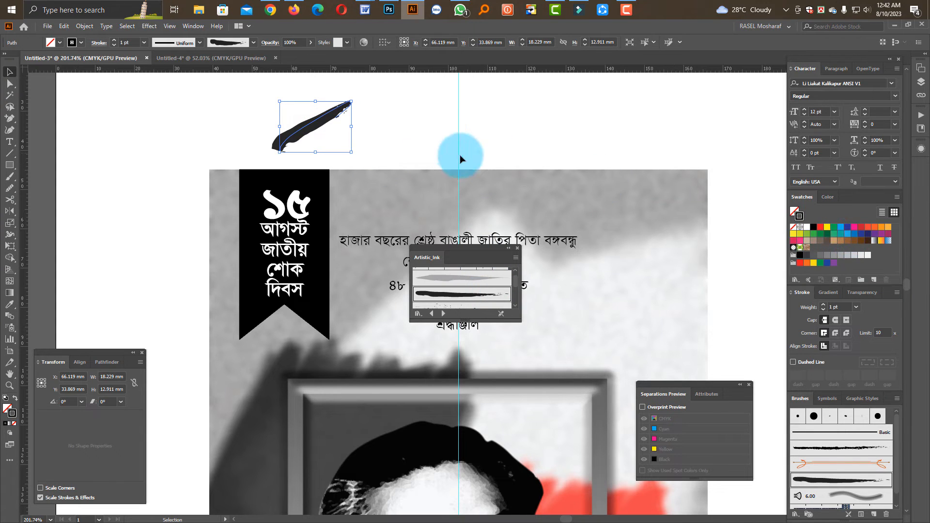
pyautogui.click(820, 227)
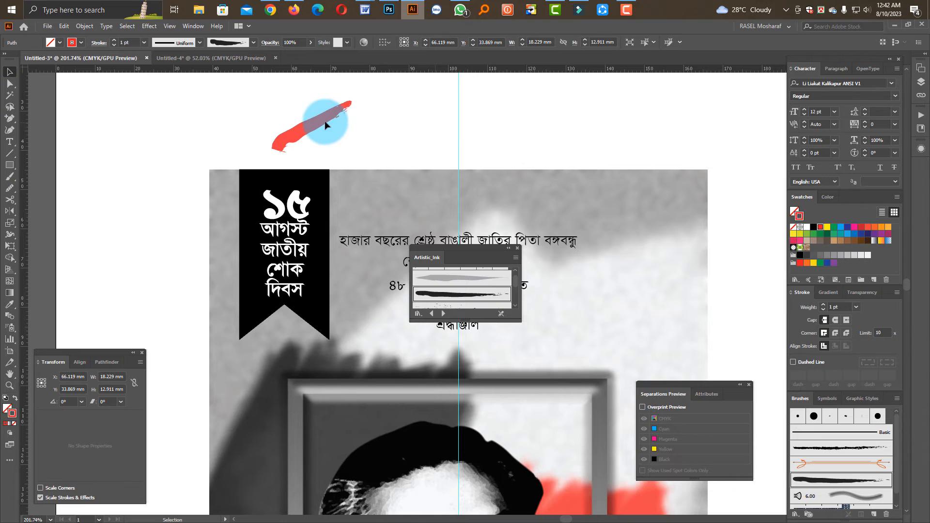
pyautogui.moveTo(326, 125)
pyautogui.mouseDown()
pyautogui.moveTo(305, 259)
pyautogui.moveTo(301, 250)
pyautogui.mouseUp()
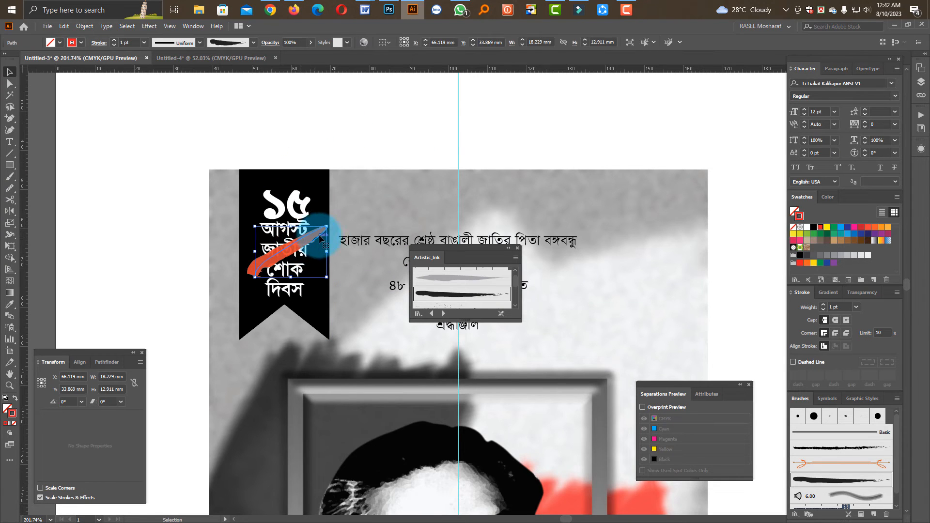
pyautogui.scroll(2, 329, 223)
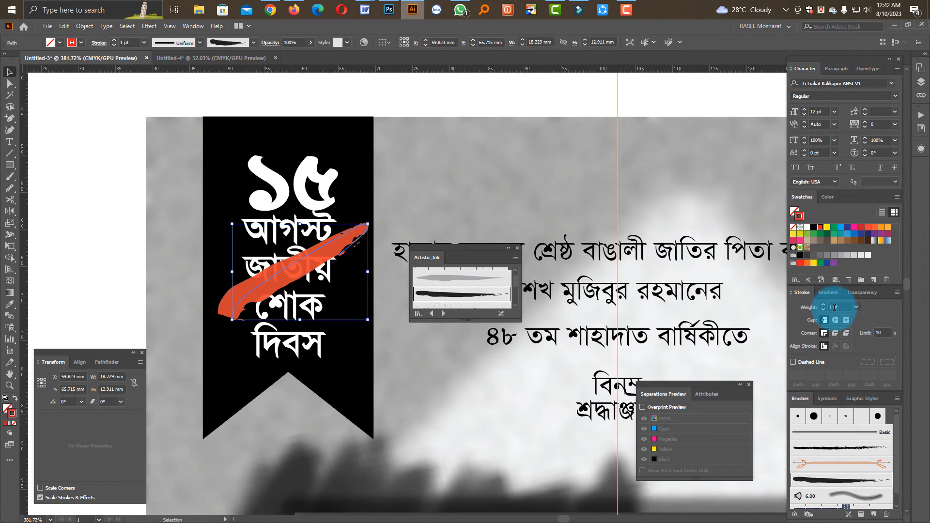
pyautogui.click(824, 306)
# - Bring the ribbon's stacked words in front of the red stroke, and move the stroke off the artwork beside the ribbon
pyautogui.click(294, 225)
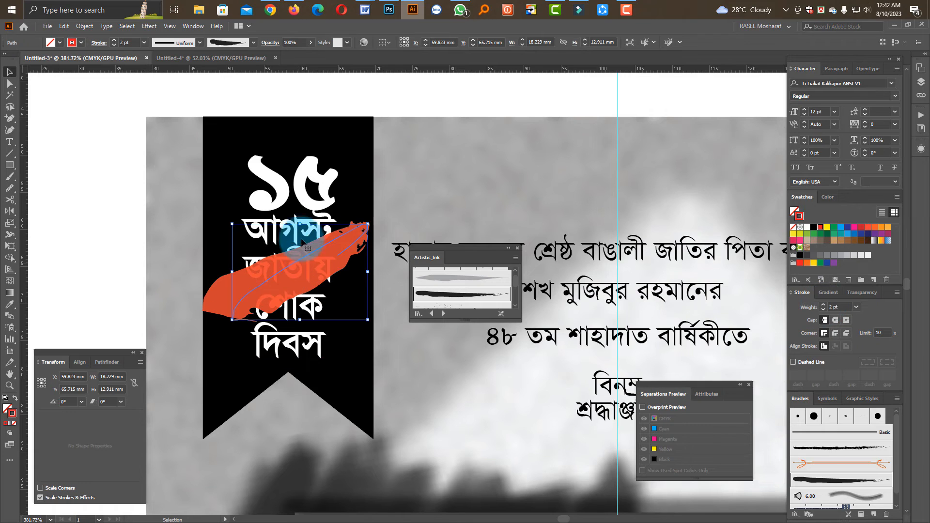
pyautogui.click(308, 190)
pyautogui.click(299, 192)
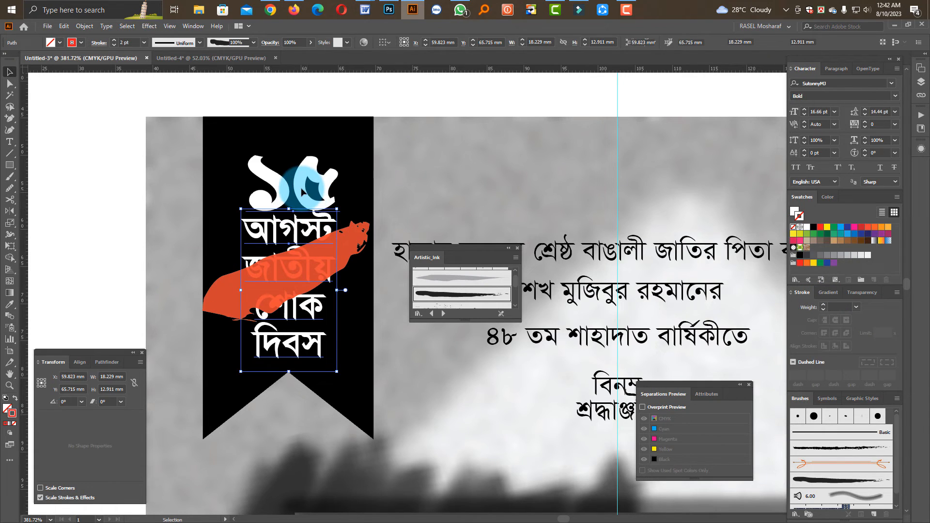
pyautogui.hotkey('ctrl', 'shift', ']')
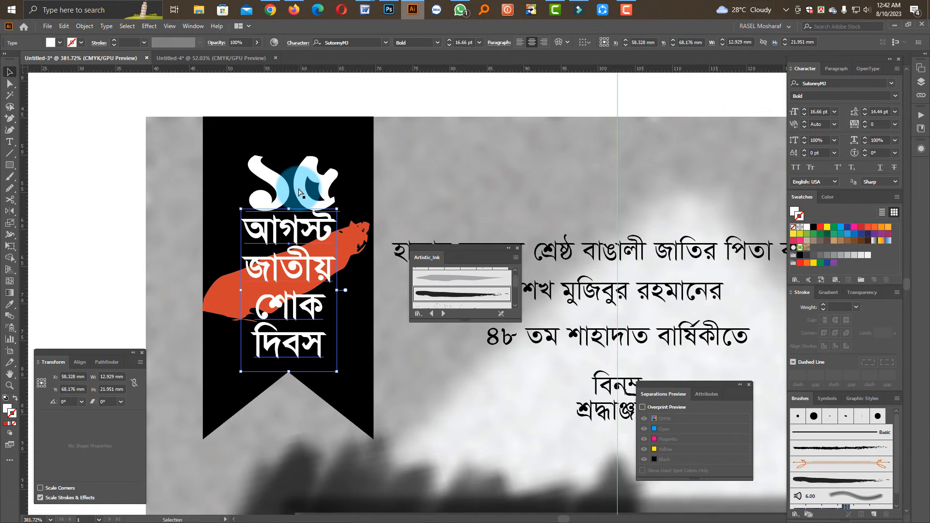
pyautogui.click(356, 227)
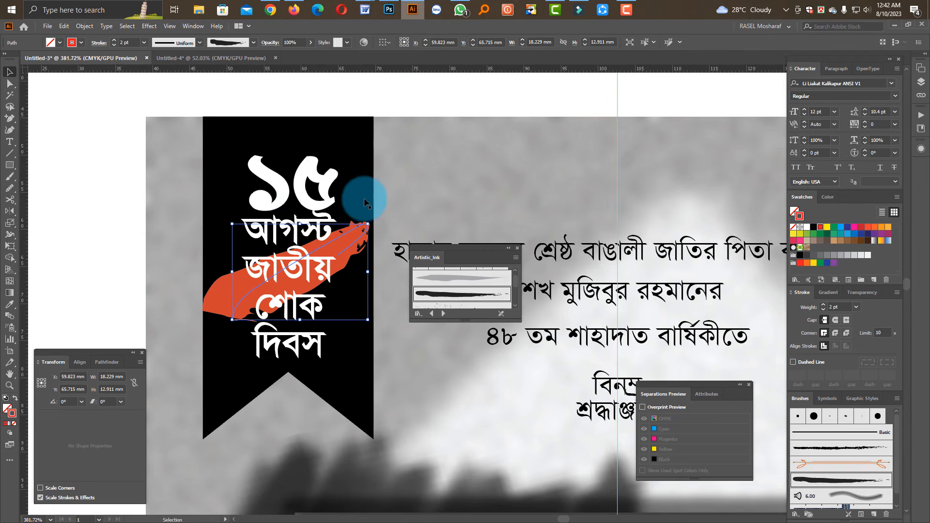
pyautogui.moveTo(356, 224)
pyautogui.mouseDown()
pyautogui.moveTo(213, 191)
pyautogui.moveTo(331, 260)
pyautogui.moveTo(341, 245)
pyautogui.moveTo(125, 205)
pyautogui.mouseUp()
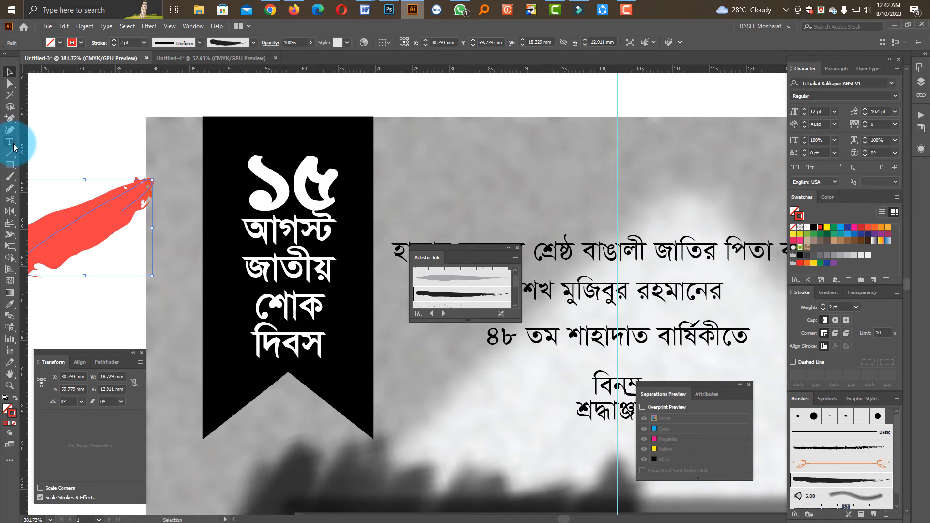
# - Paint a long vertical red brush stroke down the right-hand side of the ribbon and delete the earlier slanted stroke
pyautogui.click(9, 176)
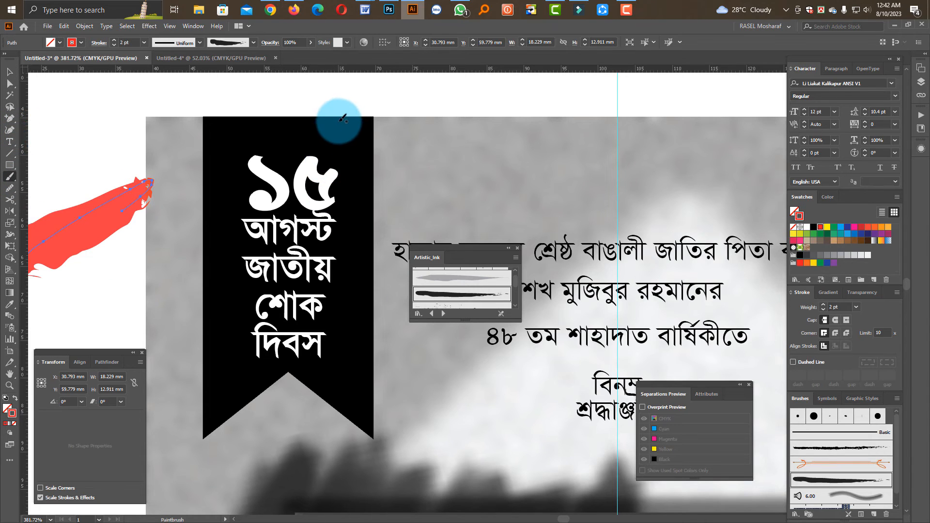
pyautogui.moveTo(334, 126); pyautogui.dragTo(319, 322)
pyautogui.hotkey('ctrl', 'z')
pyautogui.moveTo(342, 138)
pyautogui.mouseDown()
pyautogui.moveTo(345, 380)
pyautogui.moveTo(329, 400)
pyautogui.mouseUp()
pyautogui.press('v')
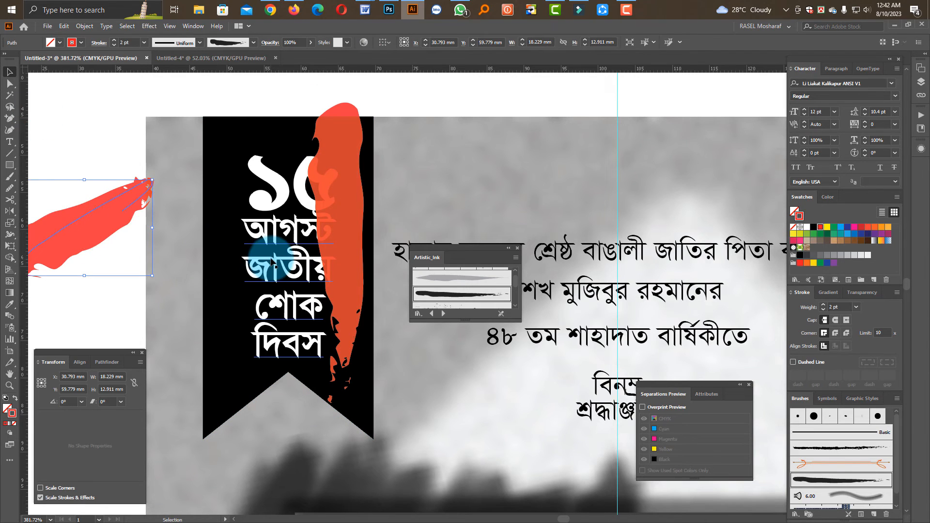
pyautogui.press('Delete')
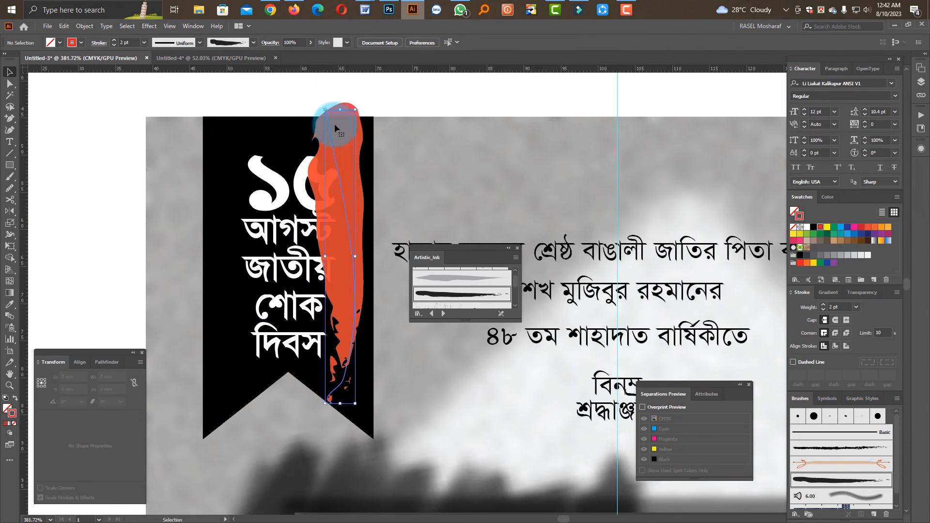
# - Shorten the vertical stroke from its upper end to about 37.4 mm tall and expand its appearance
pyautogui.moveTo(340, 110); pyautogui.dragTo(341, 125)
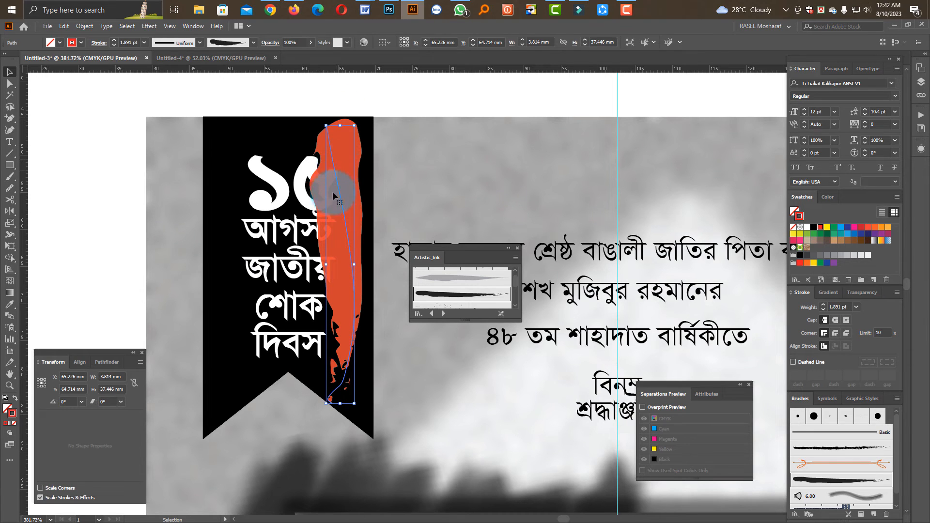
pyautogui.click(85, 26)
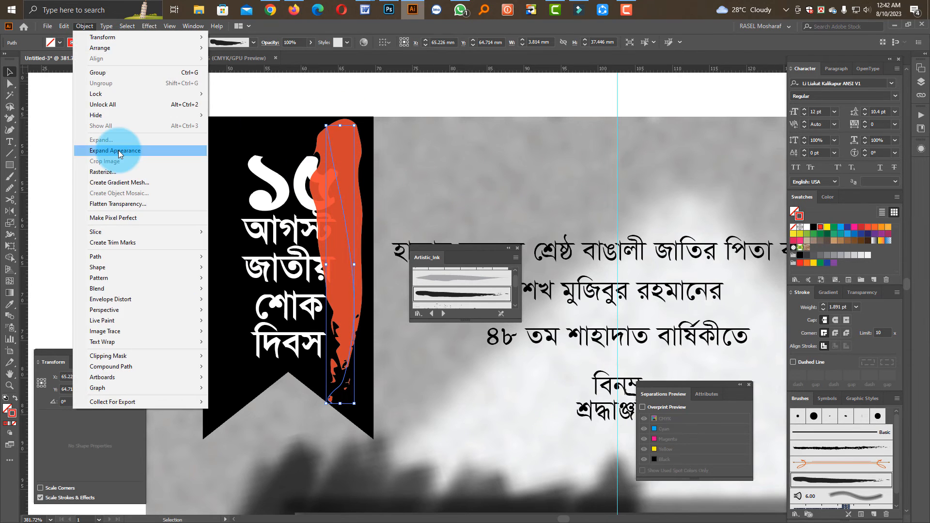
pyautogui.click(118, 150)
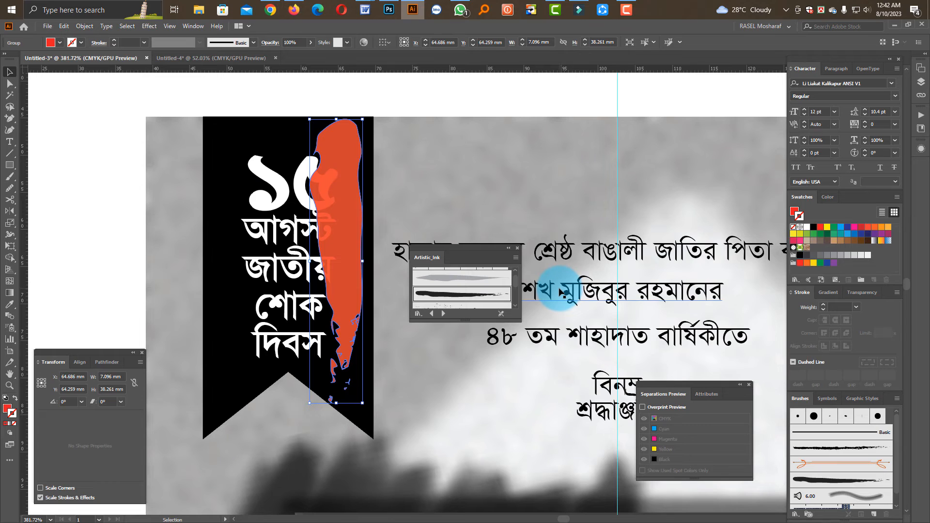
# - Fill the expanded stroke with a linear gradient running from black to red
pyautogui.press('g')
pyautogui.press('v')
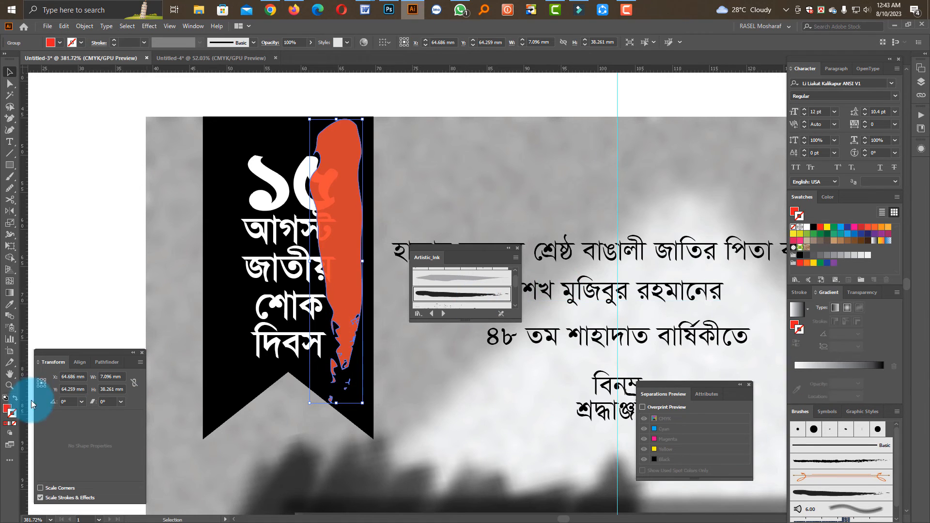
pyautogui.click(10, 407)
pyautogui.press('.')
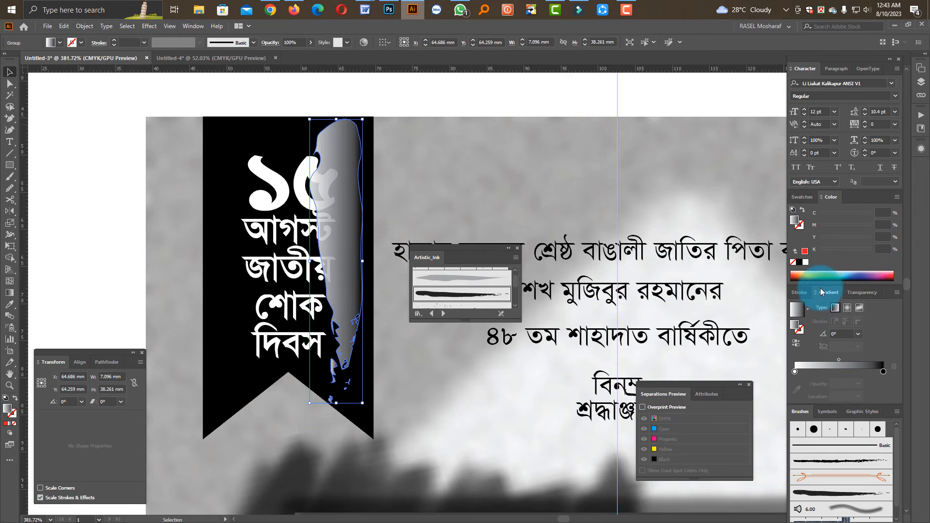
pyautogui.click(803, 197)
pyautogui.moveTo(827, 230); pyautogui.dragTo(883, 373)
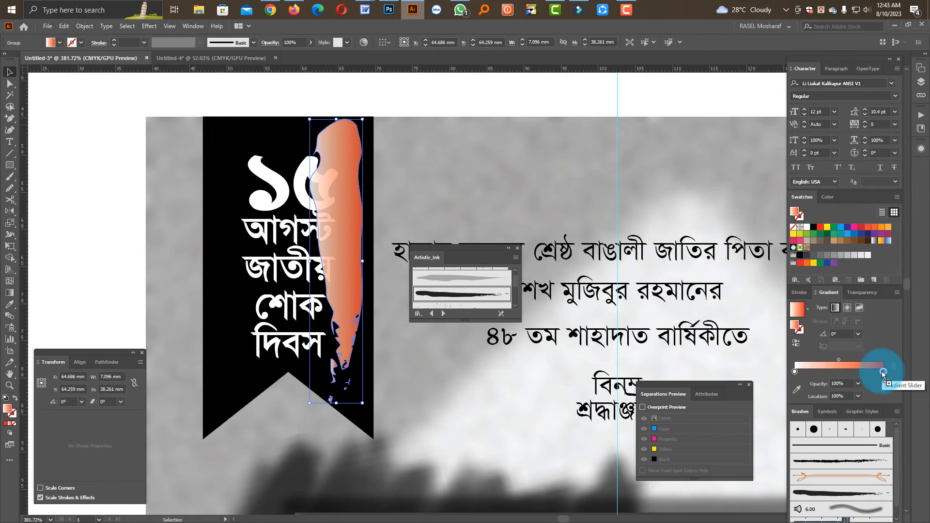
pyautogui.moveTo(813, 228); pyautogui.dragTo(795, 371)
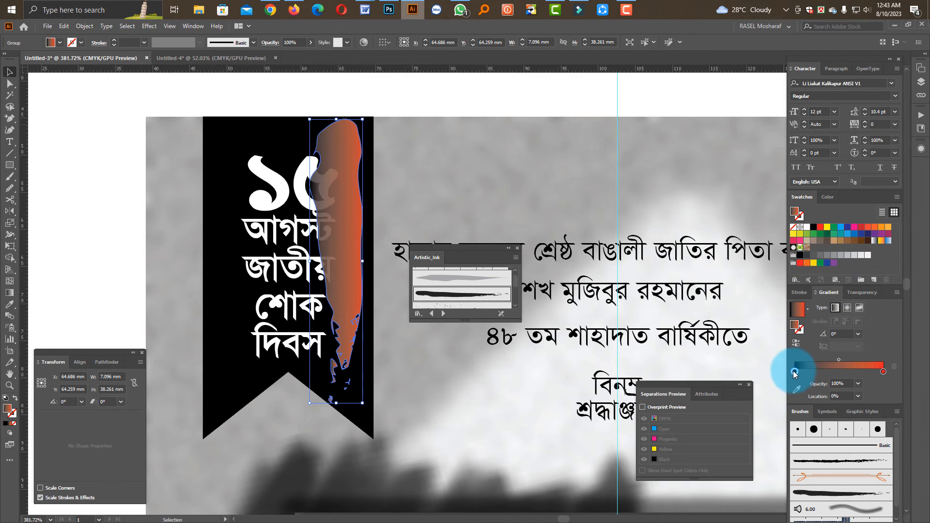
# - Set the stroke's gradient angle to 90°
pyautogui.click(843, 384)
pyautogui.click(842, 334)
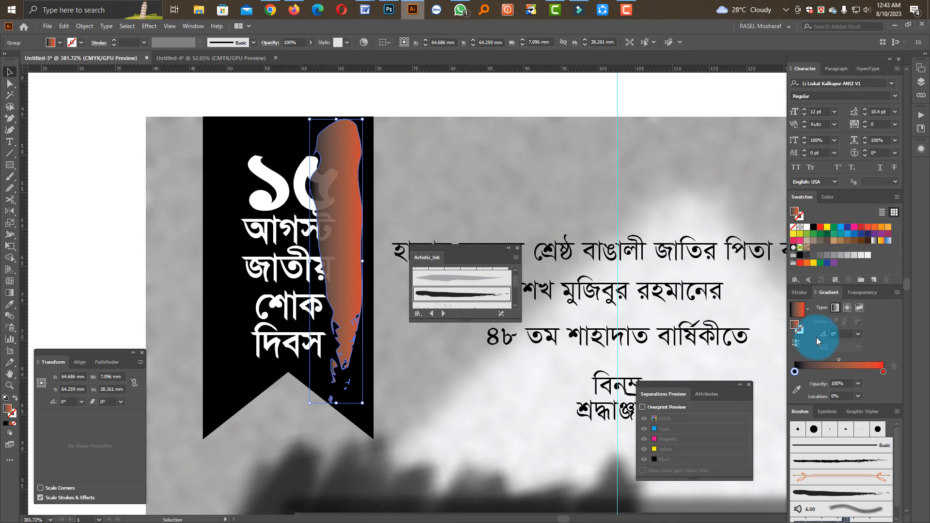
pyautogui.write('90')
pyautogui.press('Return')
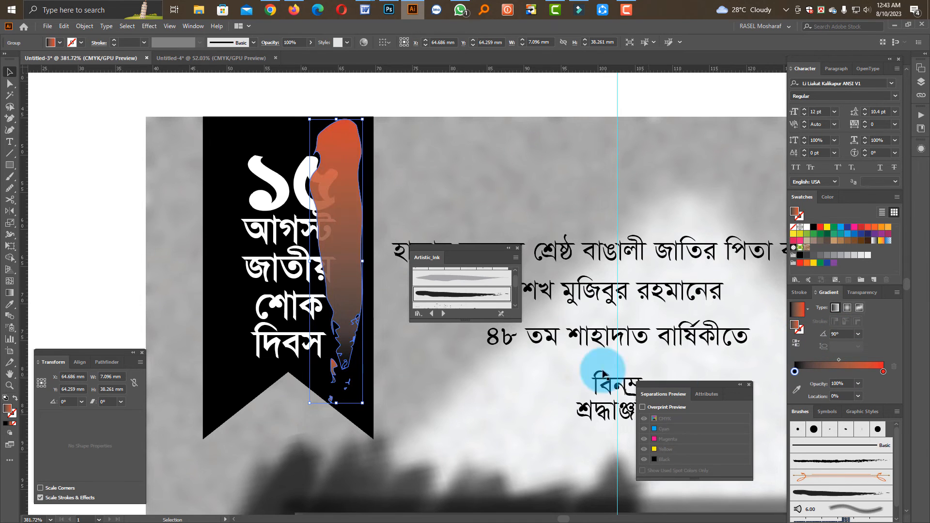
# - Redraw the gradient downward with the Gradient tool so black fades into red within a short distance of the stroke's upper end
pyautogui.click(9, 293)
pyautogui.moveTo(342, 125); pyautogui.dragTo(348, 328)
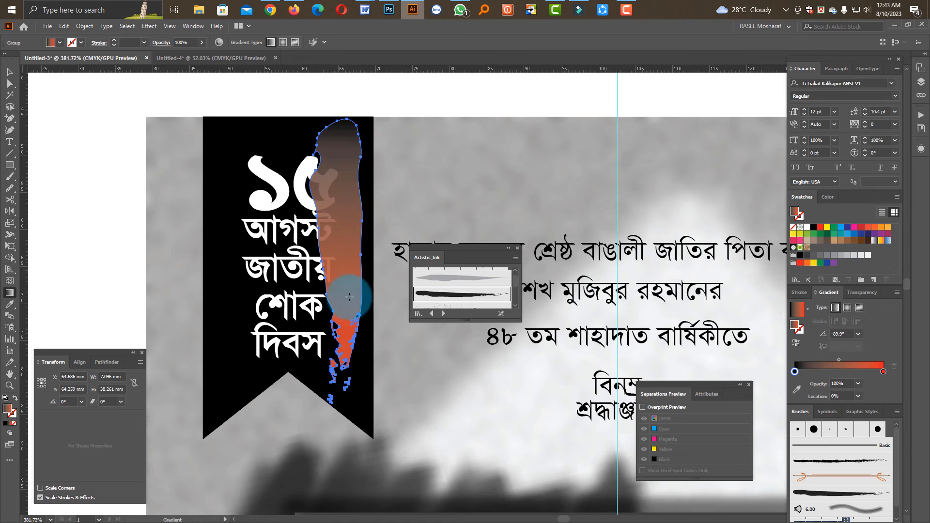
pyautogui.moveTo(343, 131); pyautogui.dragTo(344, 195)
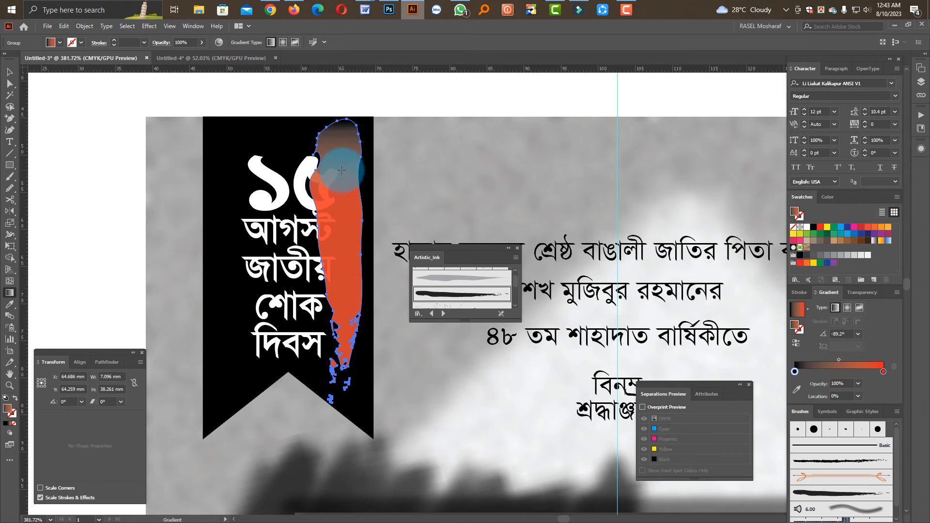
pyautogui.click(9, 72)
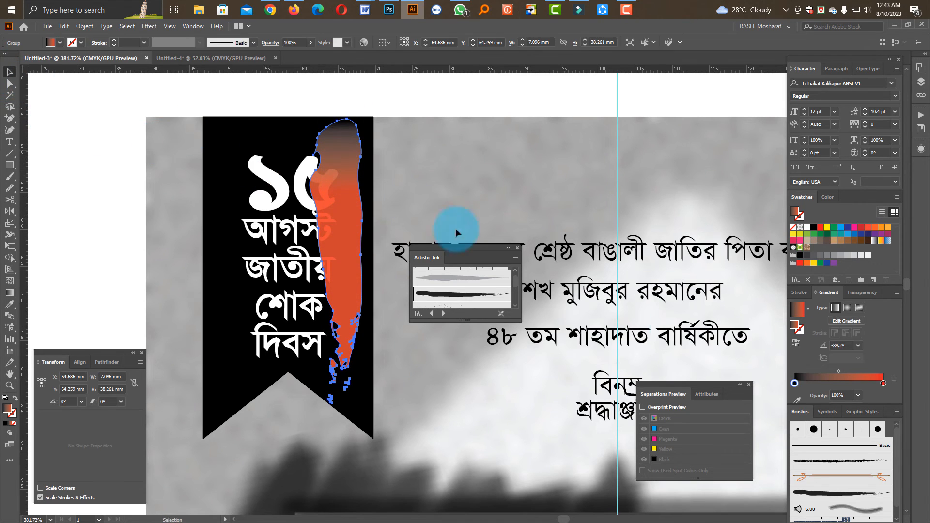
# - Set the gradient's black stop to C 40, M 40, Y 40, K 100
pyautogui.click(796, 383)
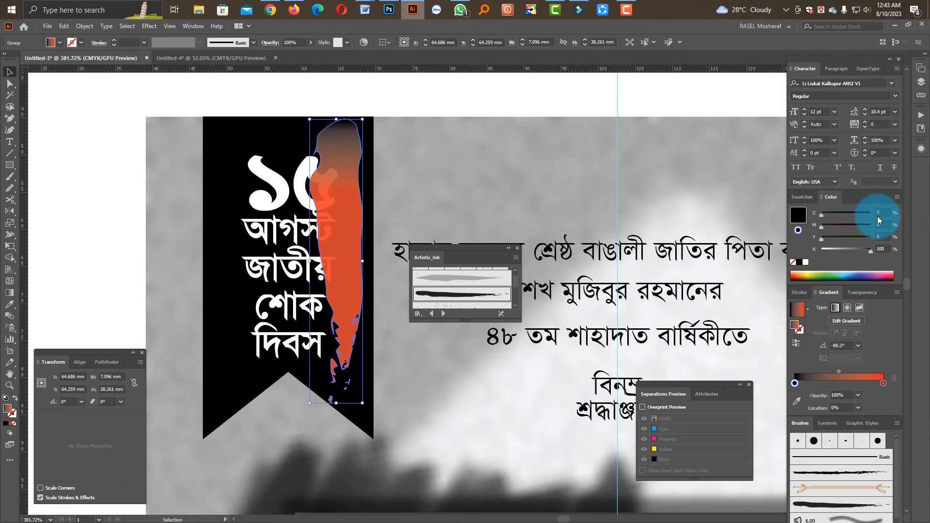
pyautogui.write('40')
pyautogui.press('Tab')
pyautogui.write('40')
pyautogui.press('Tab')
pyautogui.write('40')
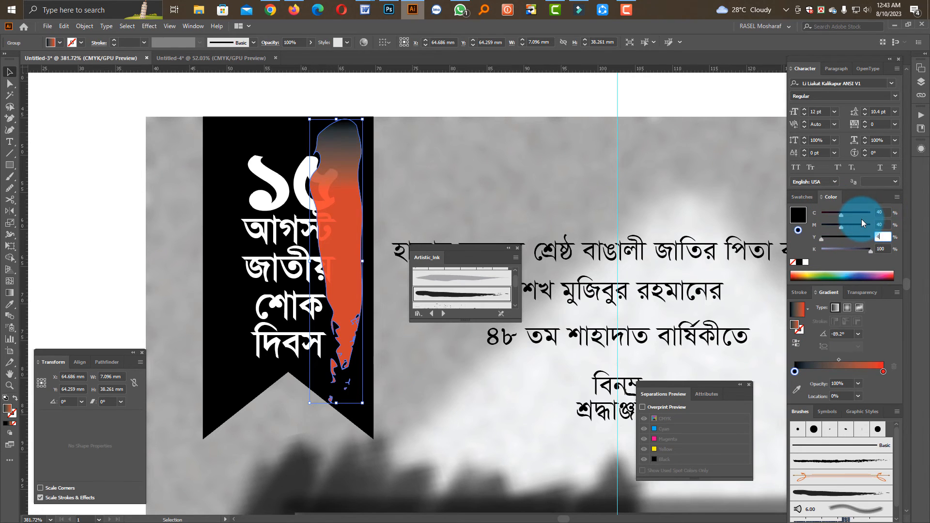
pyautogui.press('Tab')
pyautogui.press('Return')
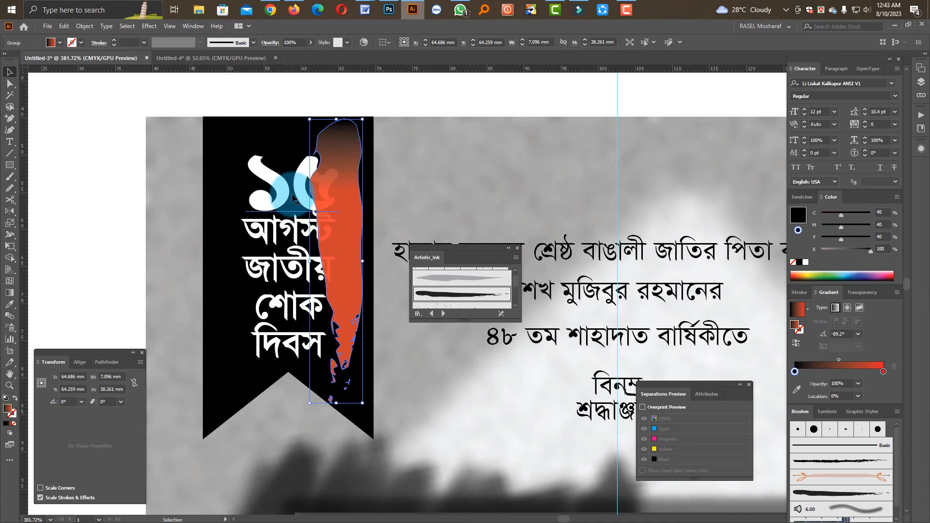
# - Bring both ribbon texts in front of the gradient stroke and shift the stroke left to about X 63 mm
pyautogui.click(293, 237)
pyautogui.keyDown('shift'); pyautogui.click(277, 275); pyautogui.keyUp('shift')
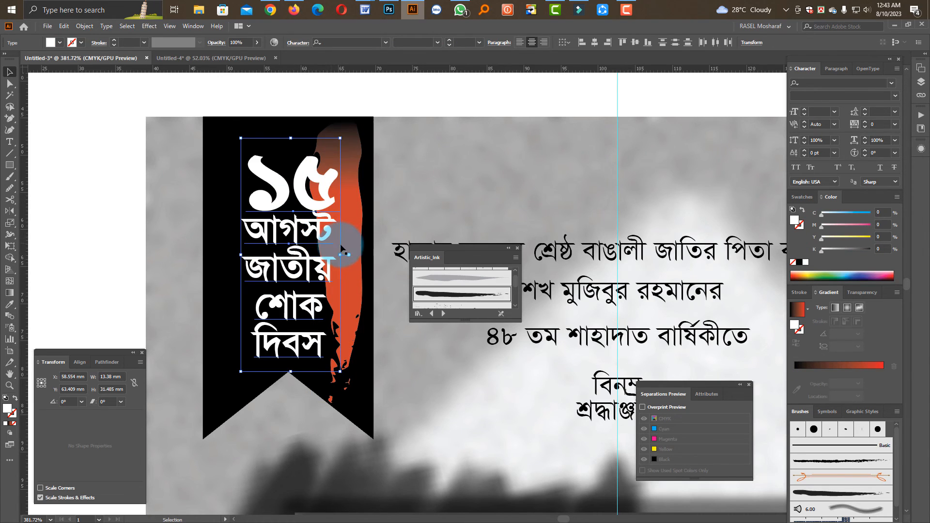
pyautogui.moveTo(347, 252); pyautogui.dragTo(340, 252)
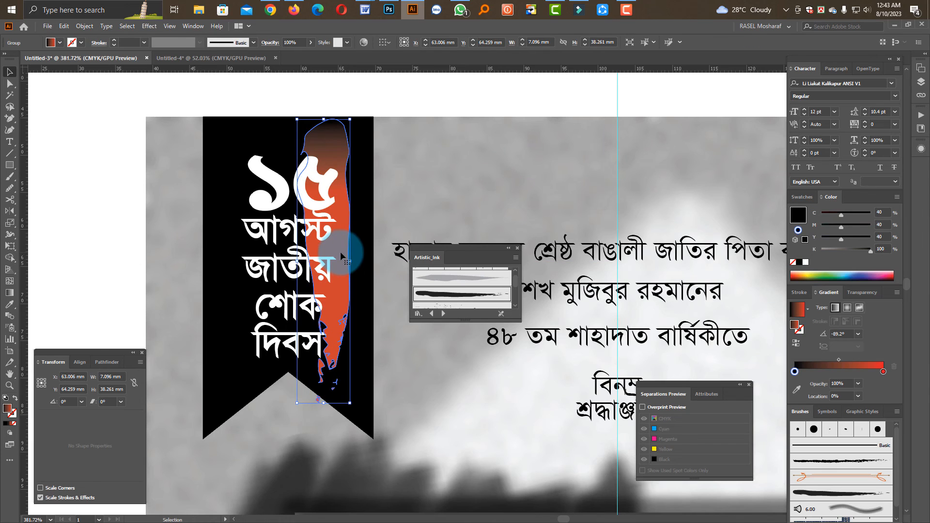
pyautogui.click(393, 94)
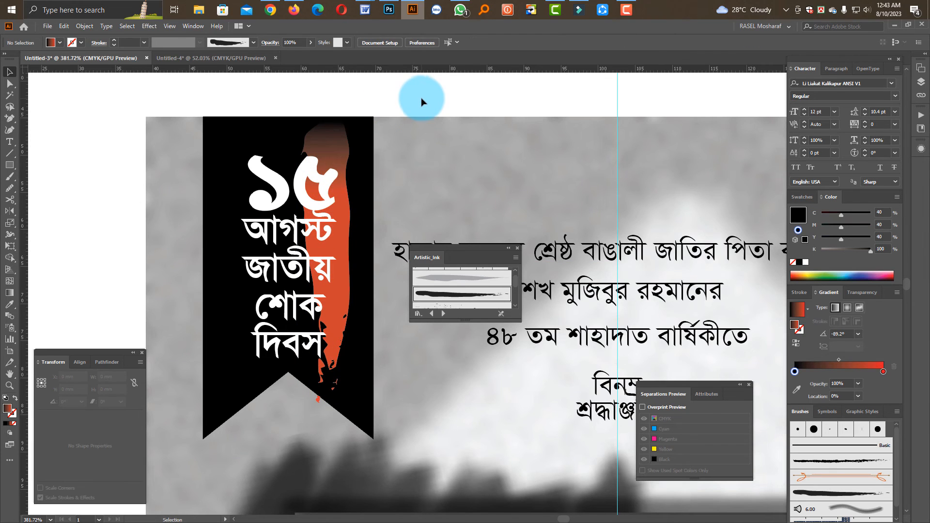
# - Enlarge the second tribute line, শেখ মুজিবুর রহমানের, about its centre to roughly one and a half times its size
pyautogui.moveTo(529, 195); pyautogui.dragTo(301, 127)
pyautogui.press('Tab')
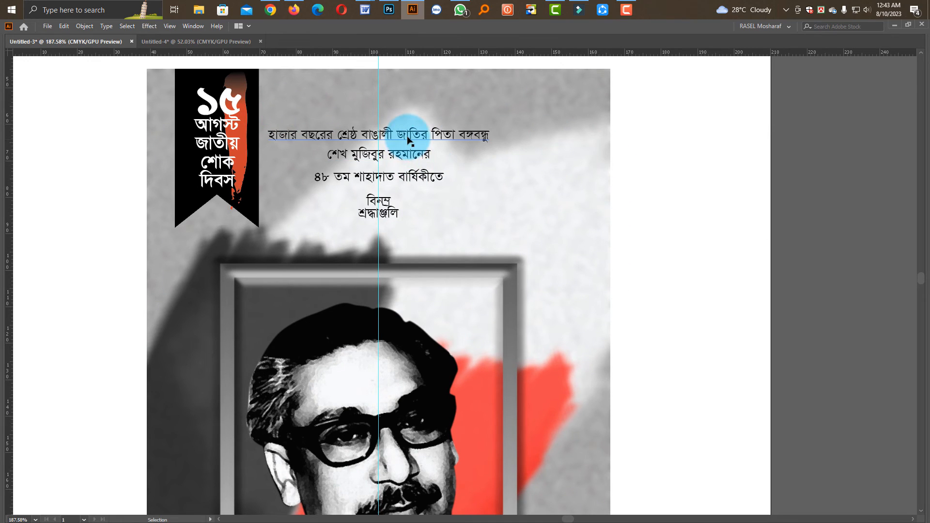
pyautogui.click(418, 156)
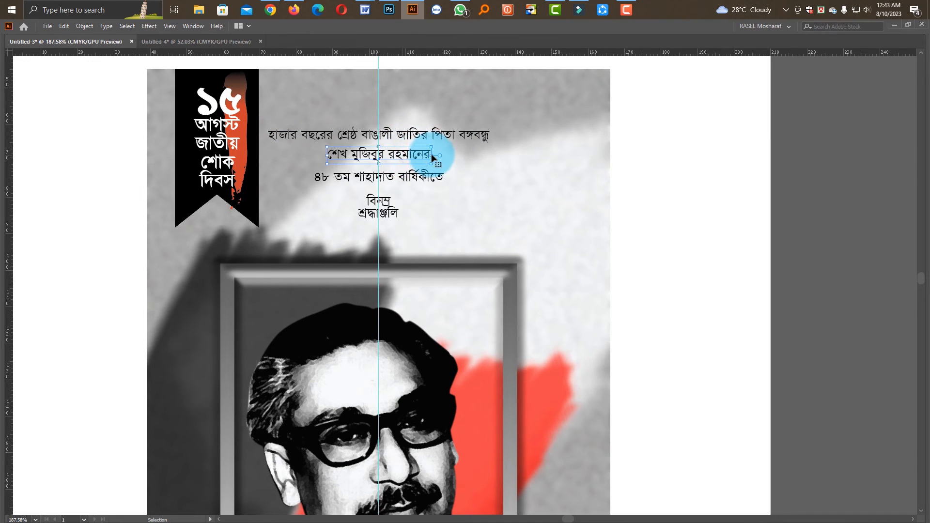
pyautogui.moveTo(432, 158); pyautogui.dragTo(467, 156)
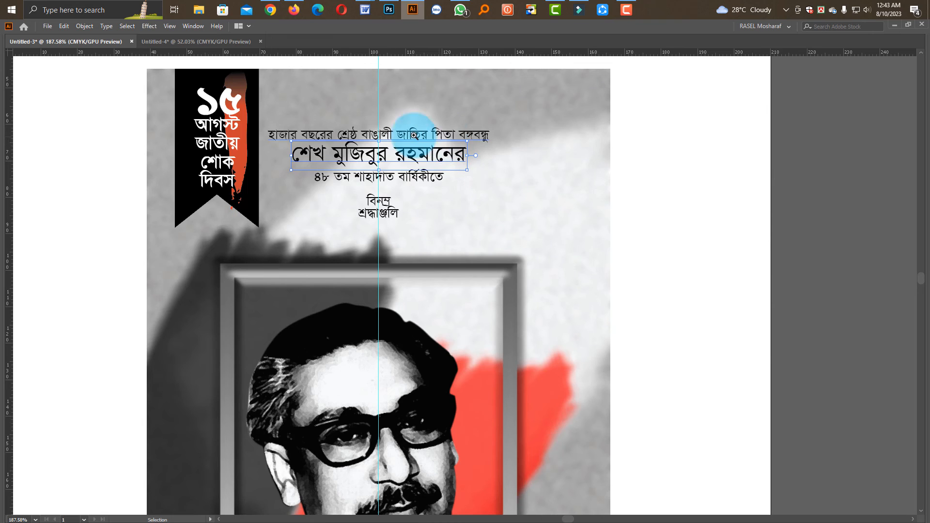
# - Slightly enlarge the third tribute line, ৪৮ তম শাহাদাত বার্ষিকীতে, about its centre and nudge the upper three lines up a little
pyautogui.moveTo(375, 122); pyautogui.dragTo(450, 188)
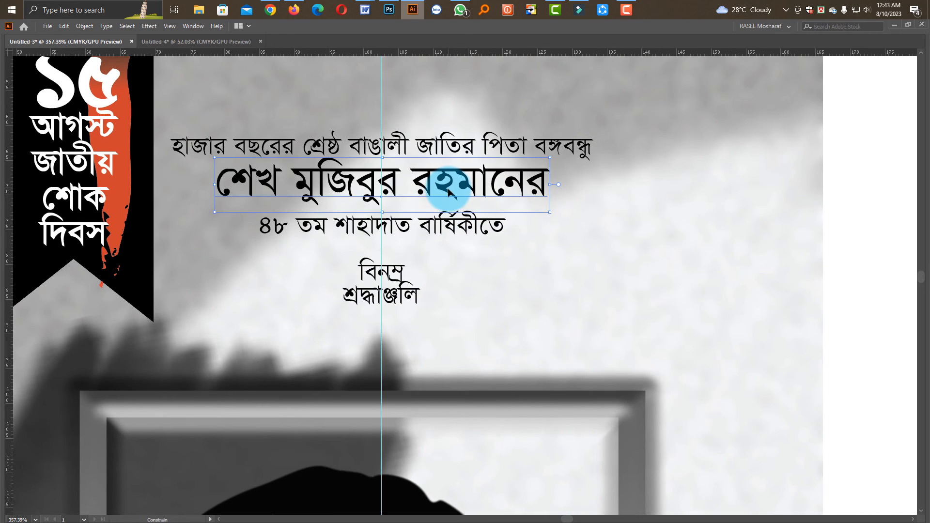
pyautogui.click(426, 224)
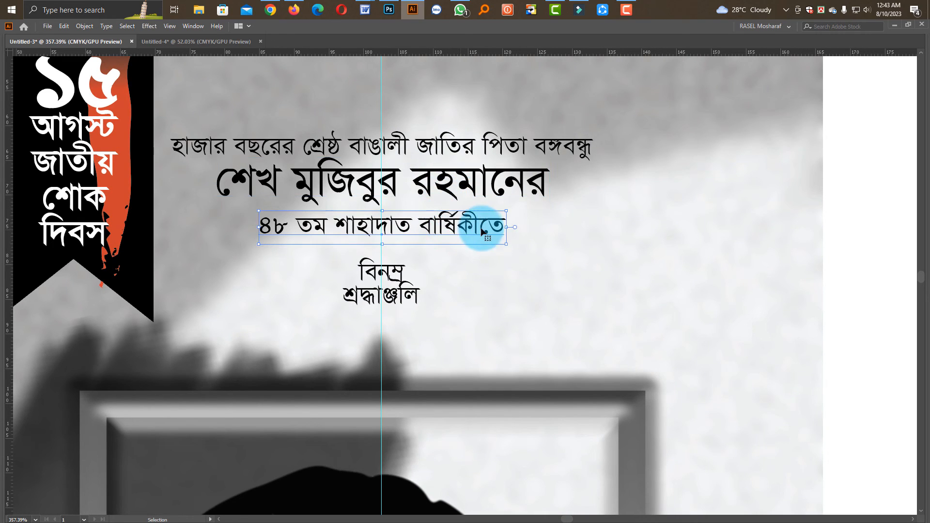
pyautogui.moveTo(509, 225); pyautogui.dragTo(527, 230)
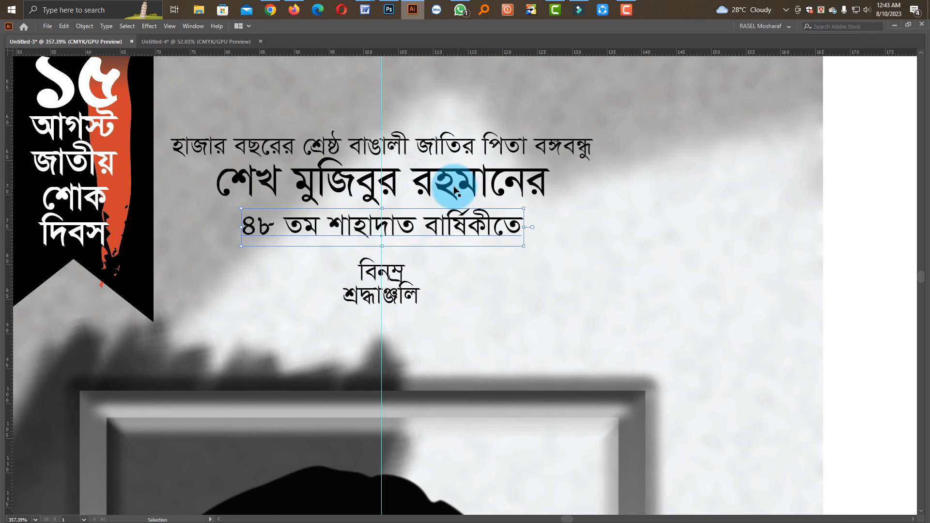
pyautogui.keyDown('shift'); pyautogui.click(455, 186); pyautogui.keyUp('shift')
pyautogui.keyDown('shift'); pyautogui.click(444, 146); pyautogui.keyUp('shift')
pyautogui.scroll(-1, 442, 218)
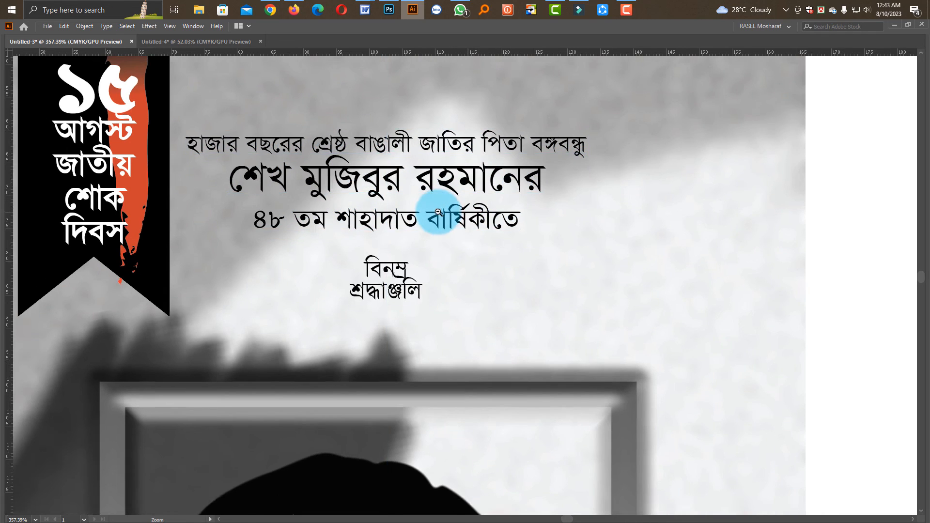
# - Set the closing text বিনম্র শ্রদ্ধাঞ্জলি in Nuralam Ayesha Bijoy52 and enlarge its lower word to about 39 mm wide
pyautogui.moveTo(419, 281); pyautogui.dragTo(419, 286)
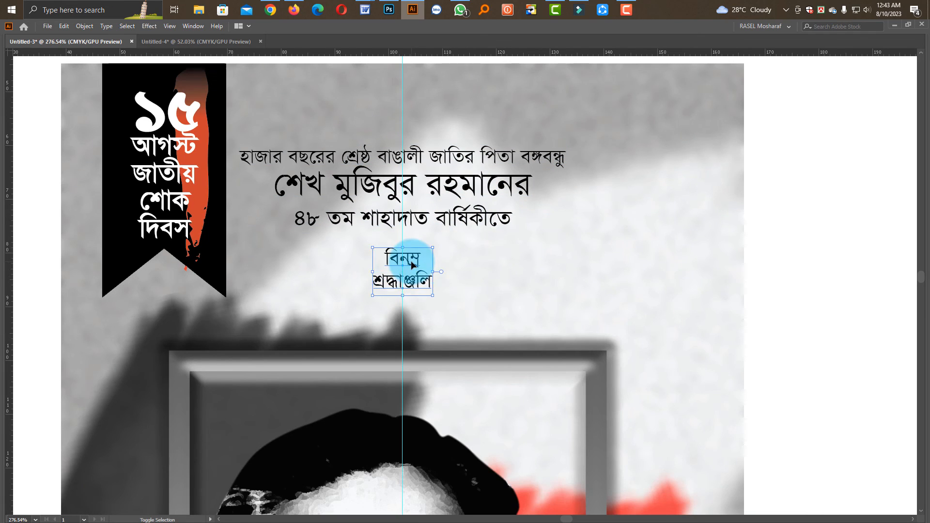
pyautogui.scroll(-2, 426, 265)
pyautogui.press('Tab')
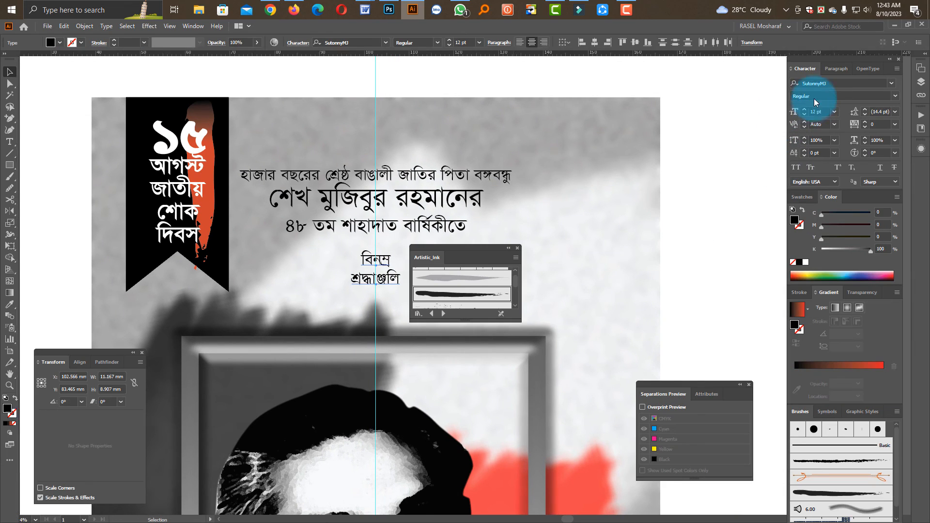
pyautogui.click(823, 83)
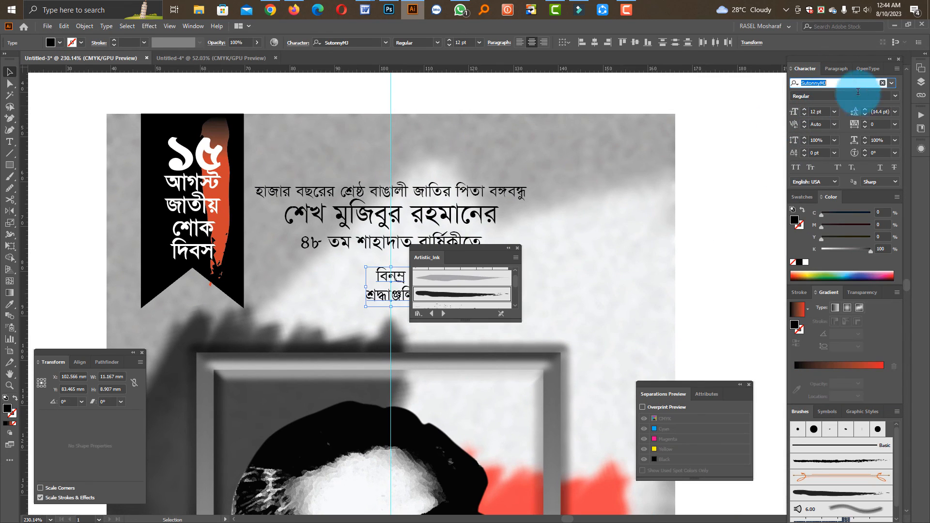
pyautogui.click(517, 248)
pyautogui.write('Li')
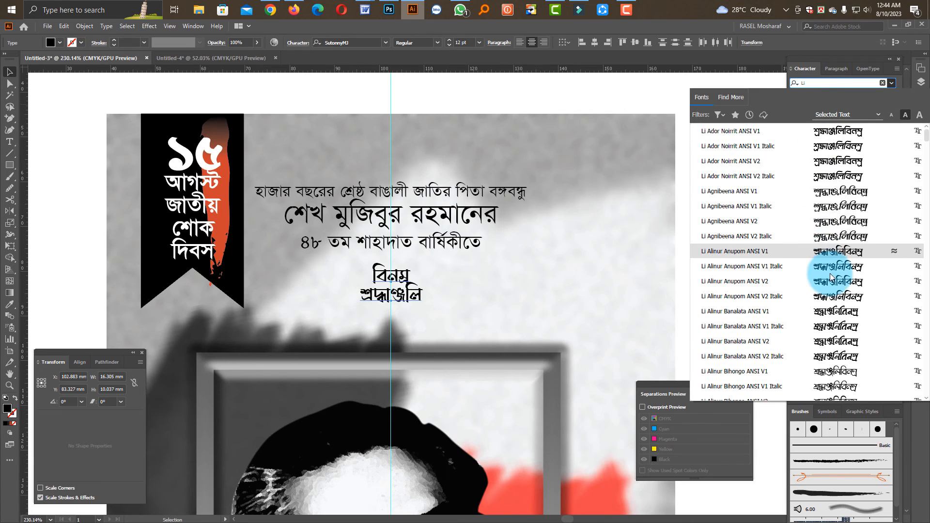
pyautogui.press('BackSpace')
pyautogui.press('BackSpace')
pyautogui.write('ye')
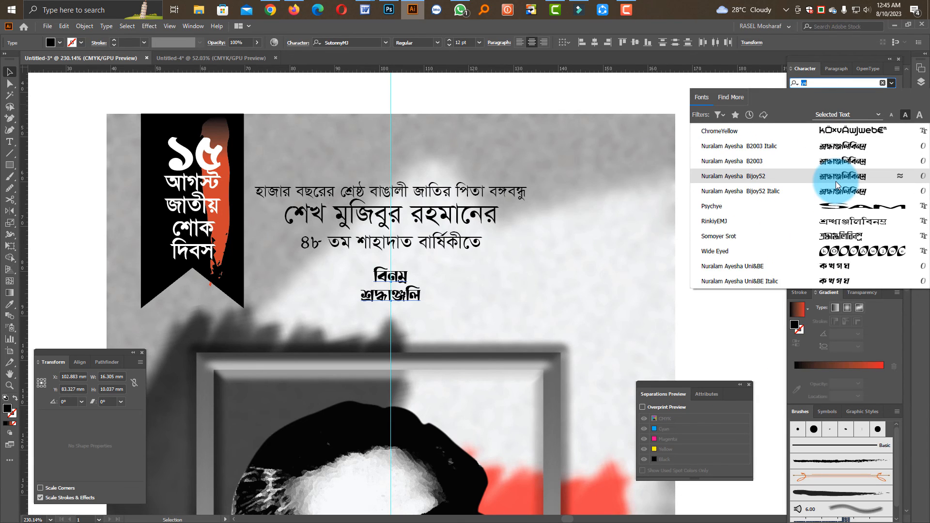
pyautogui.click(835, 181)
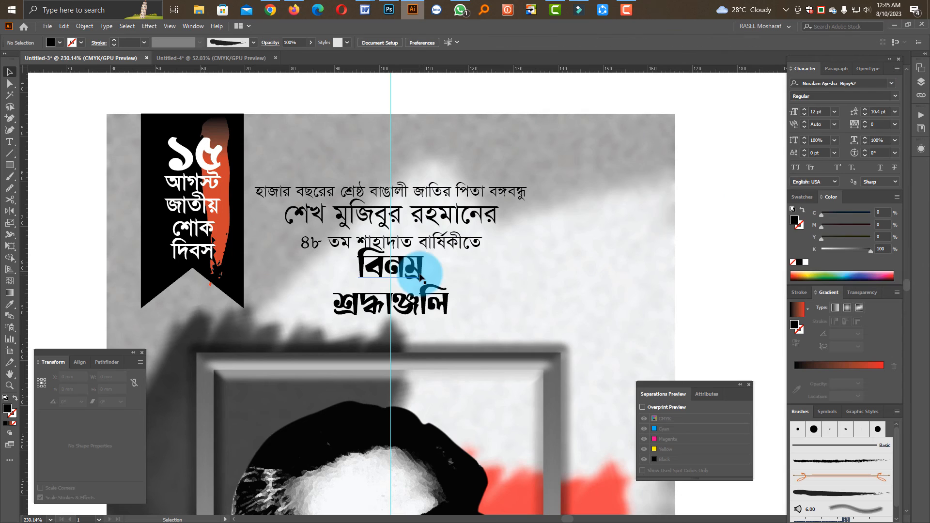
pyautogui.click(438, 297)
pyautogui.moveTo(452, 305); pyautogui.dragTo(477, 306)
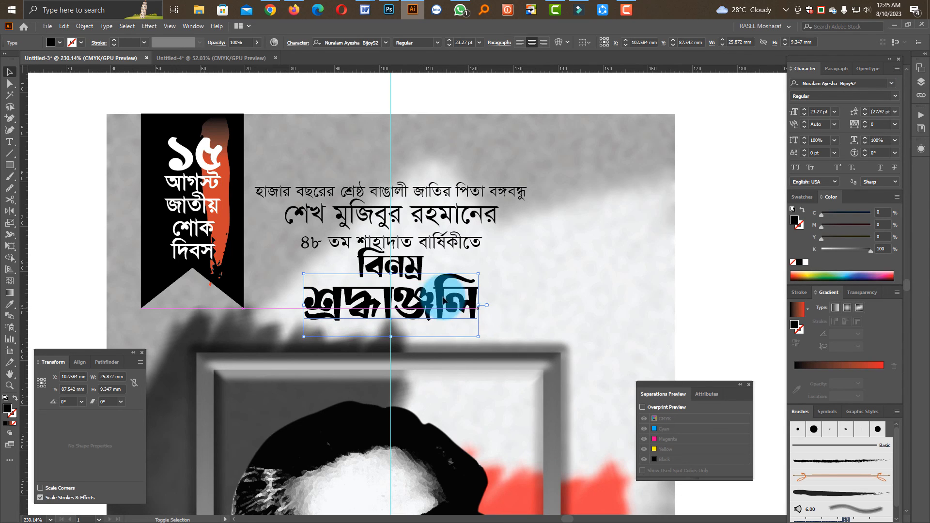
# - Set the line শেখ মুজিবুর রহমানের in the Li Liakat Kalikapur ANSI V1 font at 20.96 pt
pyautogui.click(472, 209)
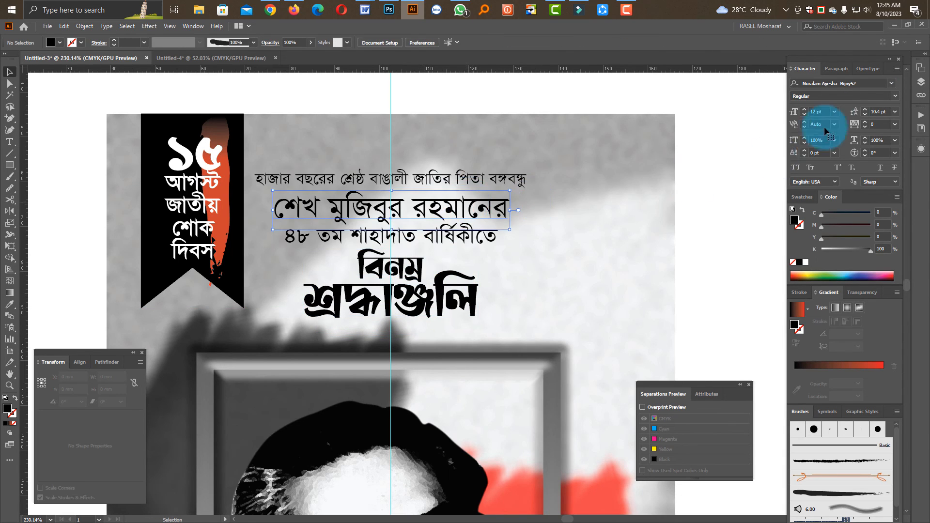
pyautogui.click(894, 96)
pyautogui.click(830, 129)
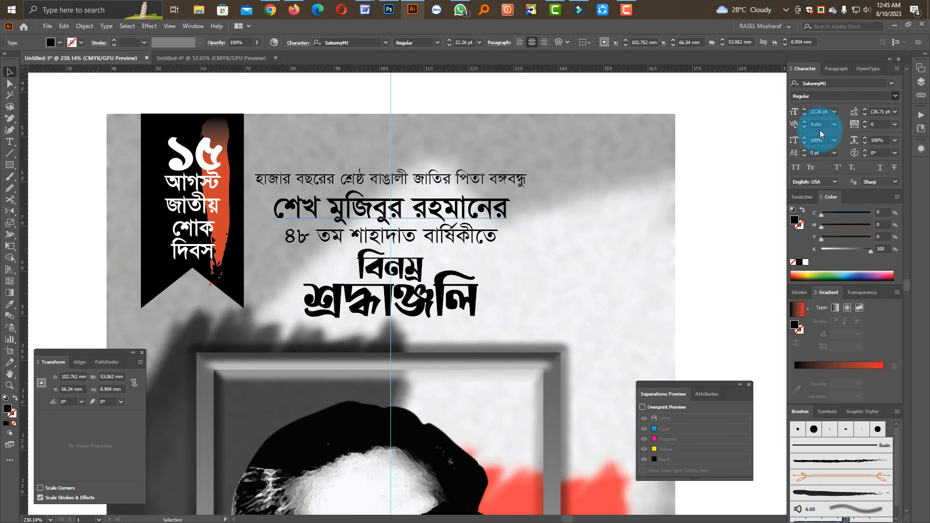
pyautogui.click(864, 85)
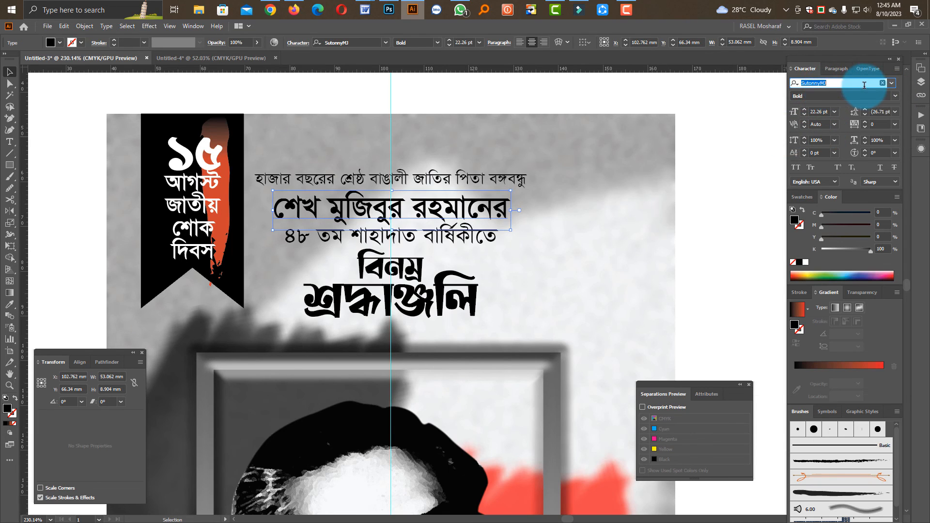
pyautogui.write('_N')
pyautogui.write('Kon')
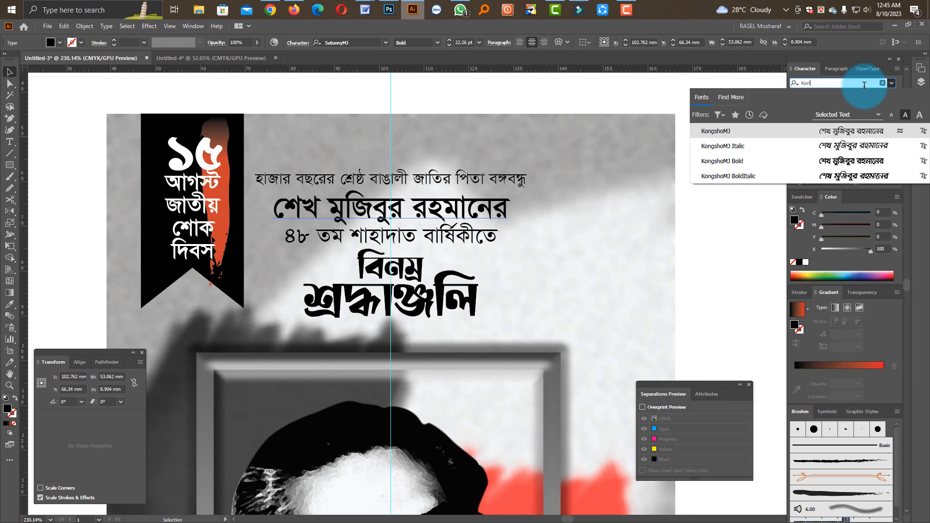
pyautogui.click(860, 166)
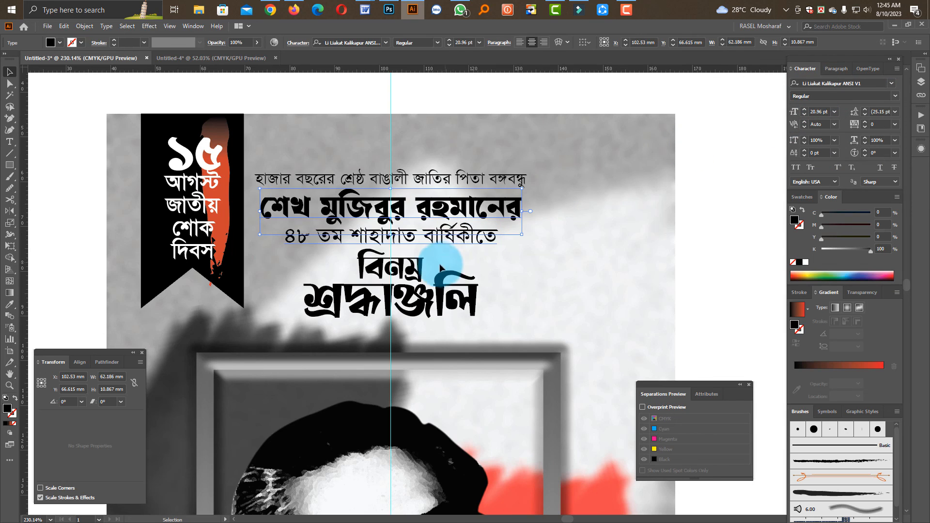
# - Fill both words of the closing text বিনম্র শ্রদ্ধাঞ্জলি with the dark red swatch
pyautogui.click(440, 268)
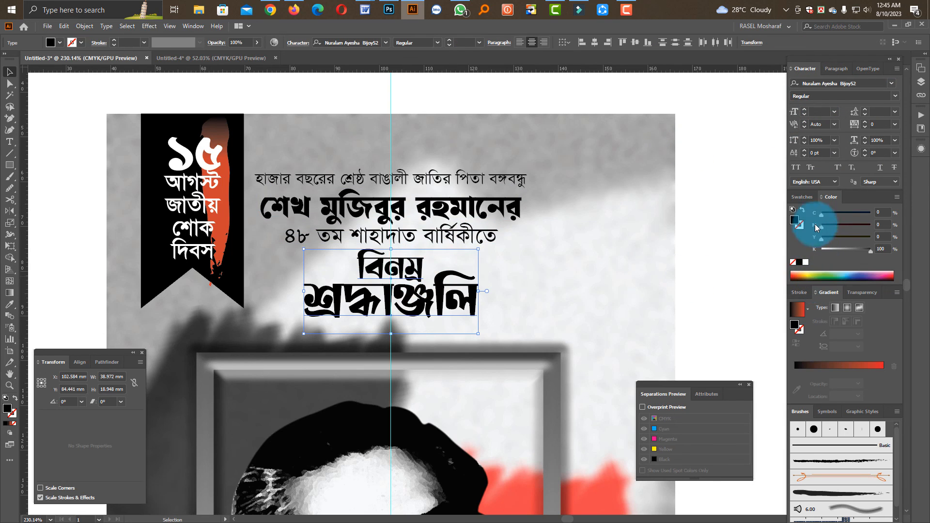
pyautogui.click(801, 196)
pyautogui.click(861, 227)
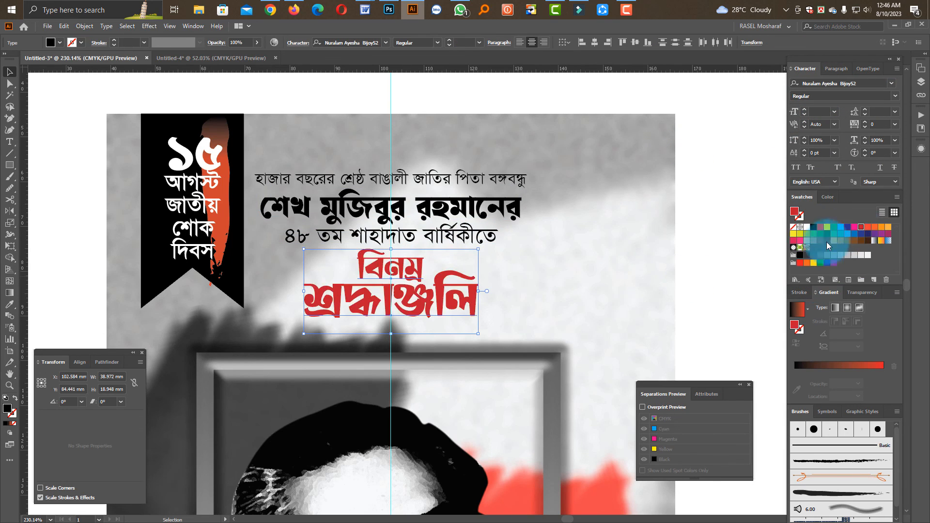
# - Copy the line শেখ মুজিবুর রহমানের straight down by 145.23 mm, below the portrait frame
pyautogui.scroll(-5, 557, 305)
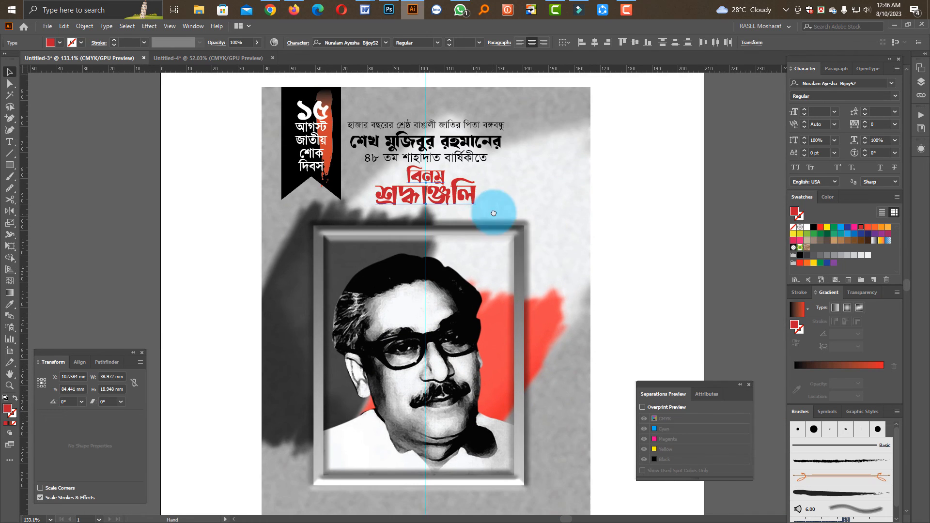
pyautogui.scroll(-2, 494, 213)
pyautogui.moveTo(435, 117); pyautogui.dragTo(434, 483)
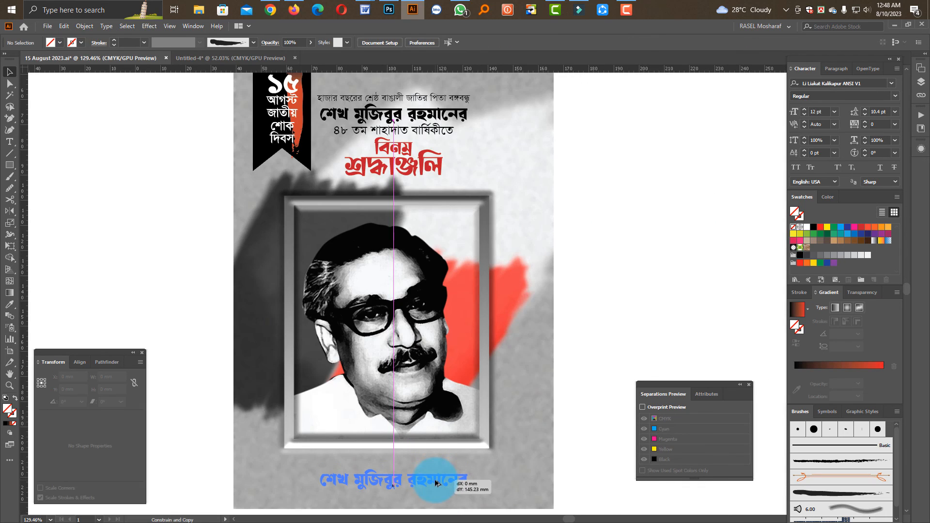
# - Replace the text of the copied line below the portrait frame with new Bengali text starting with রে
pyautogui.doubleClick(420, 481)
pyautogui.moveTo(329, 480); pyautogui.dragTo(495, 484)
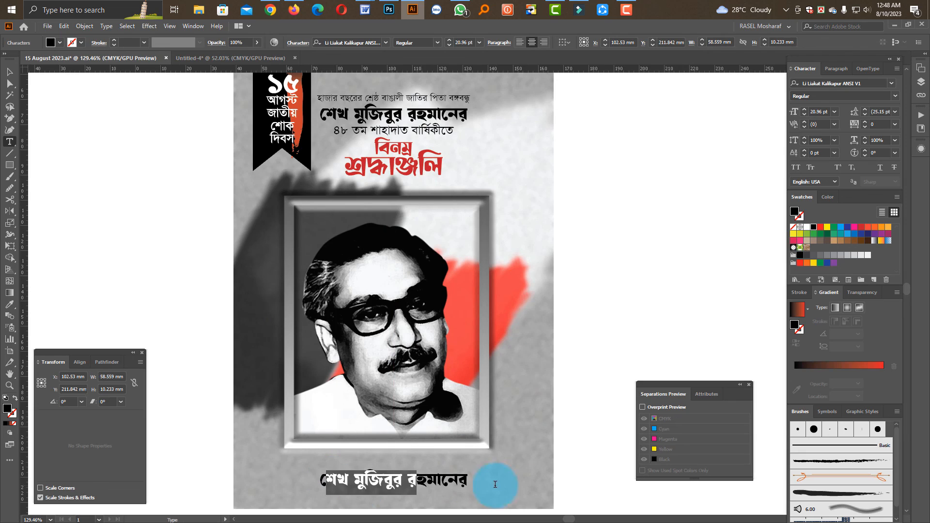
pyautogui.write('রে')
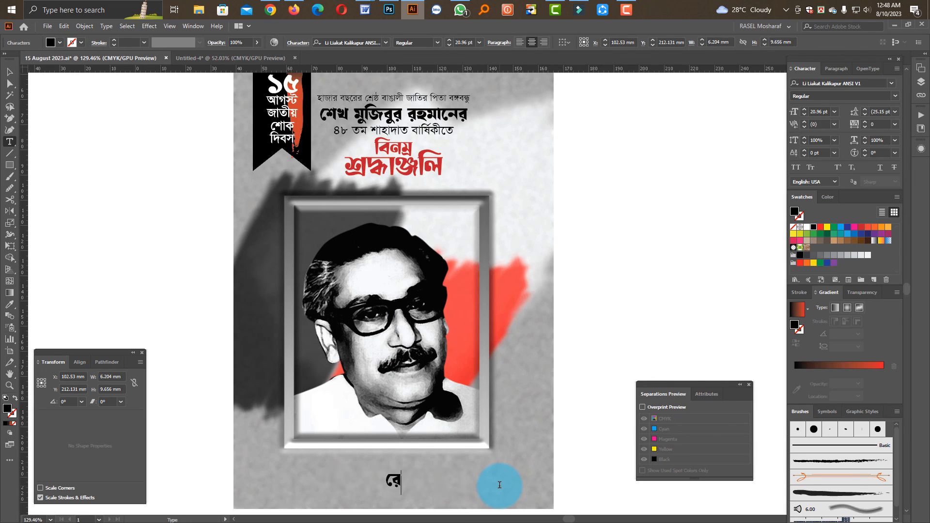